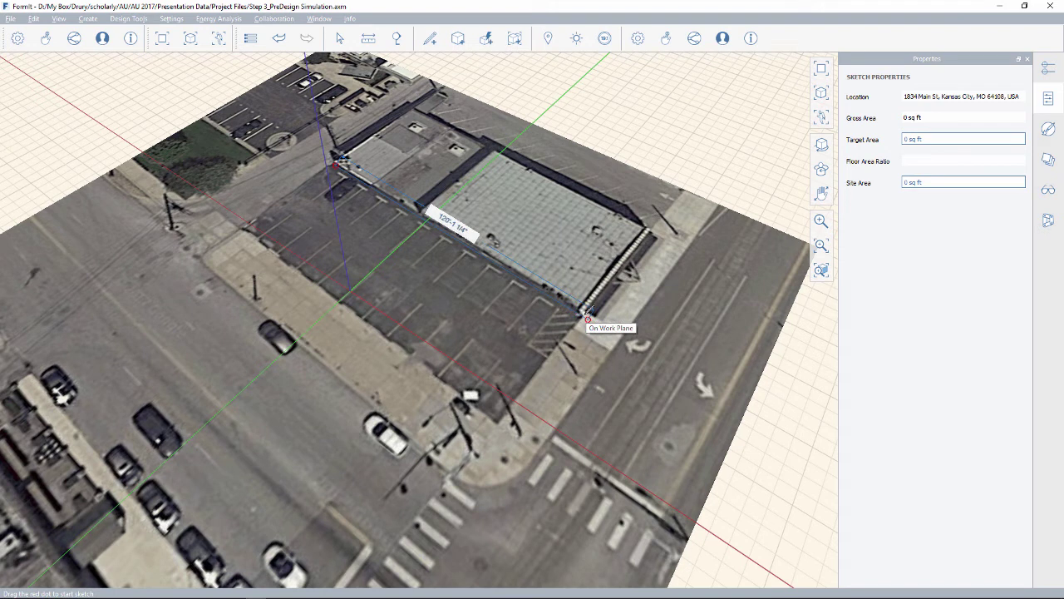
# Step: Draw a closed rectangular footprint 120 ft by 50 ft over the parking lot beside the existing building
pyautogui.write('120')
pyautogui.press('Return')
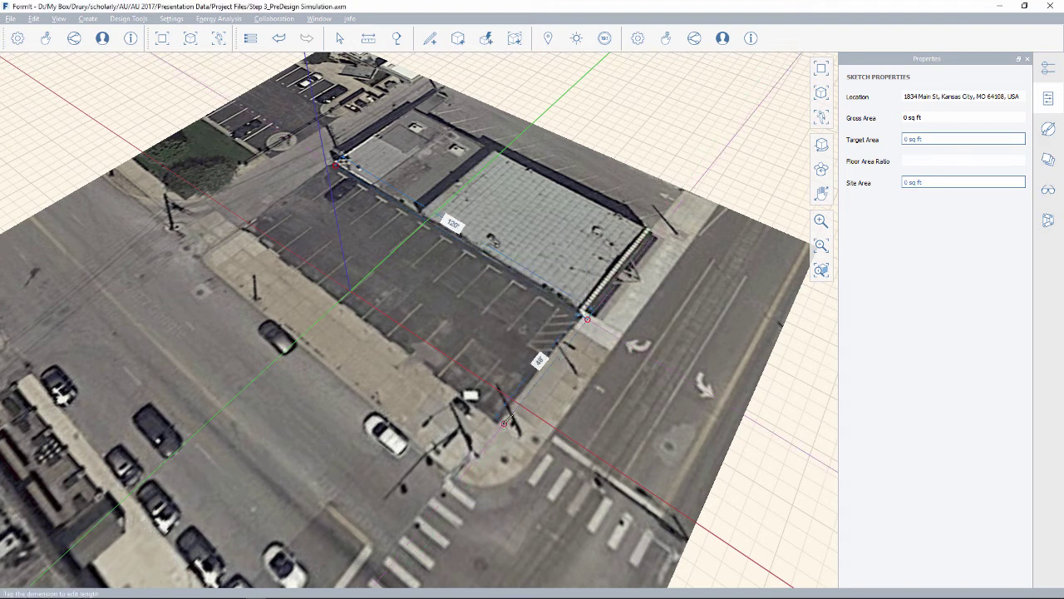
pyautogui.click(500, 428)
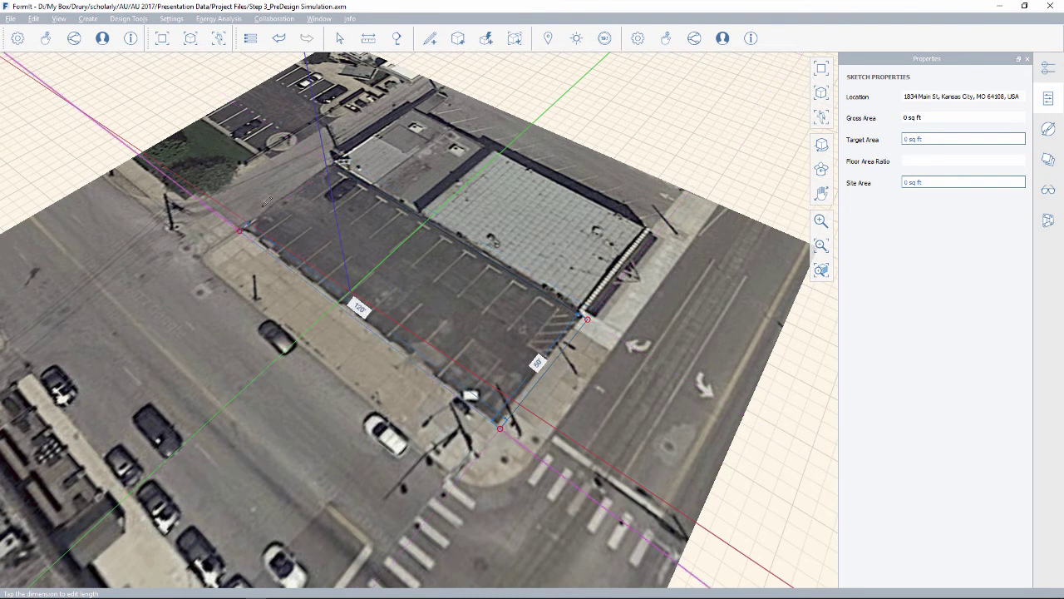
pyautogui.click(337, 163)
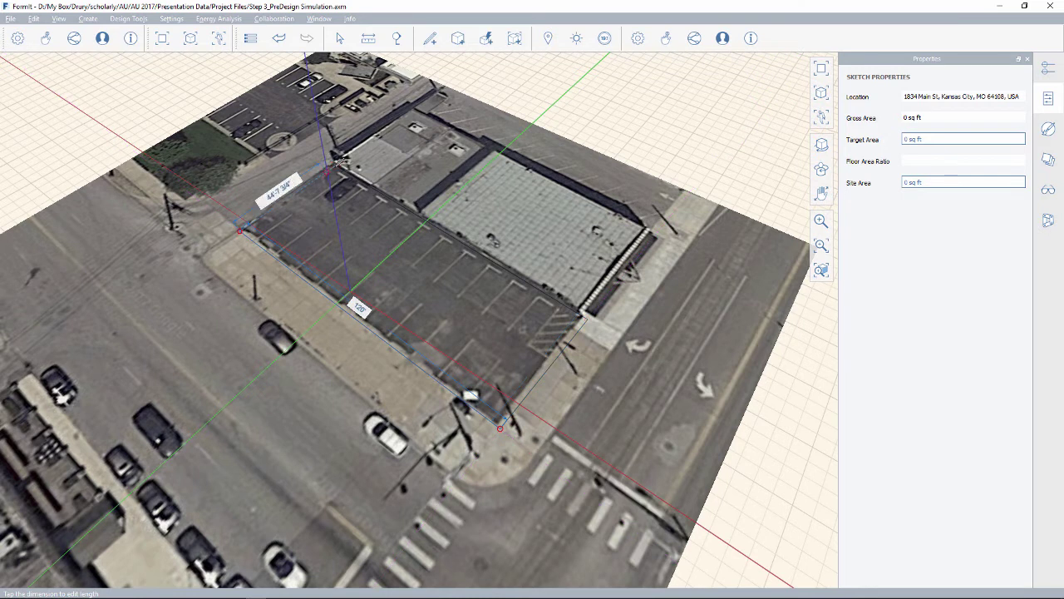
pyautogui.click(239, 230)
pyautogui.moveTo(630, 400)
pyautogui.mouseDown(button='middle')
pyautogui.moveTo(617, 376)
pyautogui.moveTo(540, 408)
pyautogui.moveTo(576, 409)
pyautogui.moveTo(636, 446)
pyautogui.moveTo(600, 426)
pyautogui.moveTo(609, 417)
pyautogui.moveTo(645, 446)
pyautogui.mouseUp(button='middle')
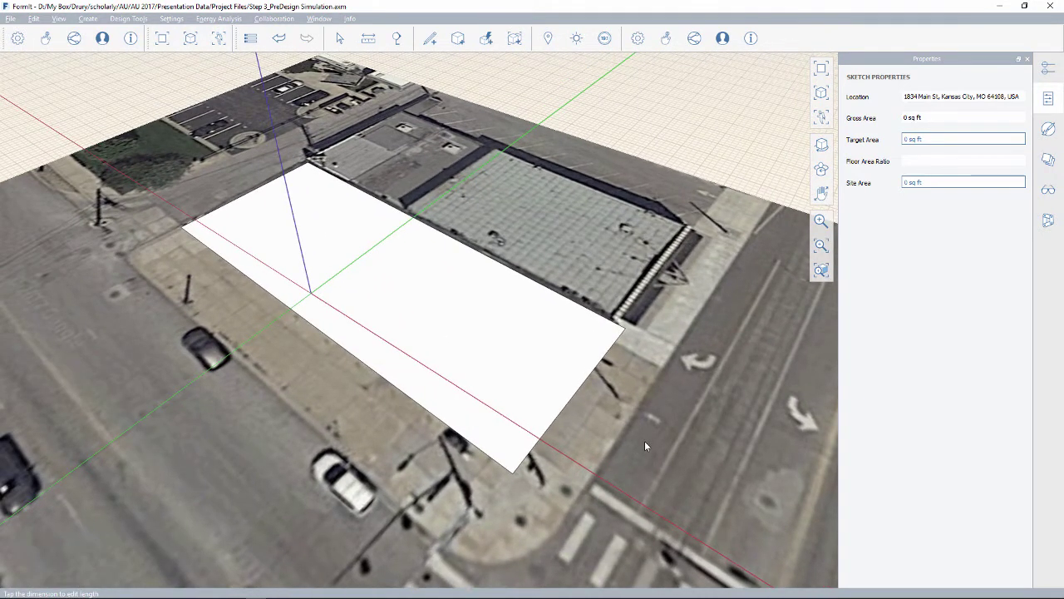
pyautogui.click(582, 363)
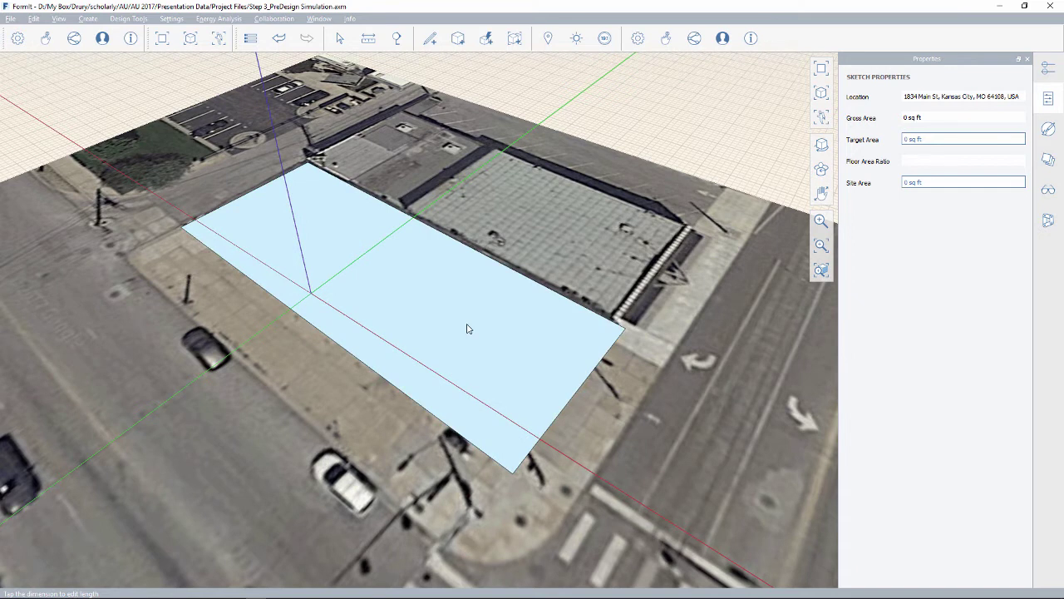
pyautogui.moveTo(681, 367)
pyautogui.mouseDown(button='right')
pyautogui.moveTo(571, 376)
pyautogui.moveTo(574, 392)
pyautogui.moveTo(648, 349)
pyautogui.moveTo(674, 362)
pyautogui.moveTo(665, 336)
pyautogui.moveTo(687, 318)
pyautogui.moveTo(670, 366)
pyautogui.mouseUp(button='right')
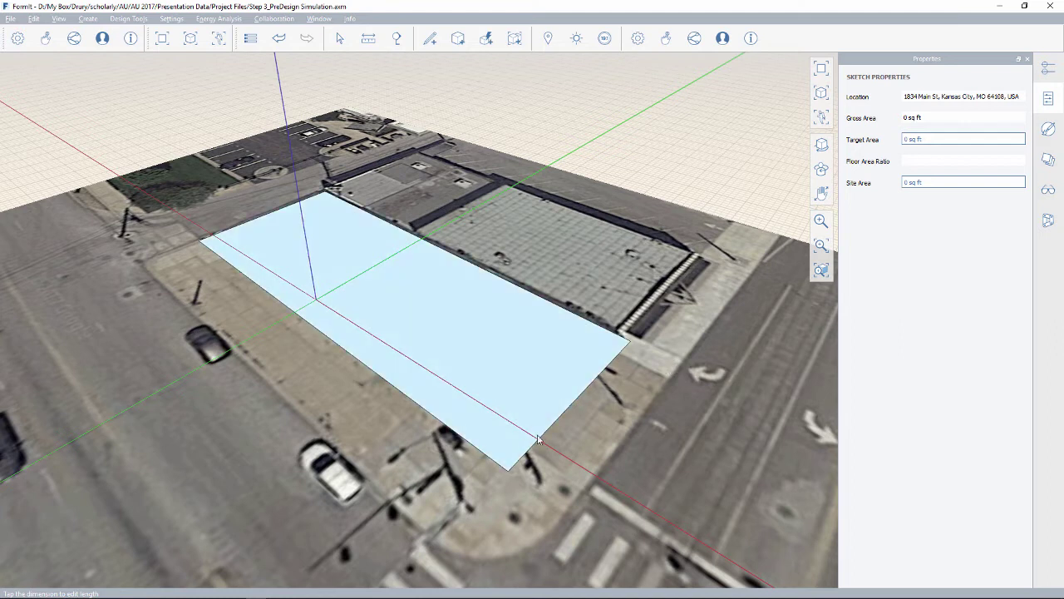
pyautogui.scroll(-2, 374, 364)
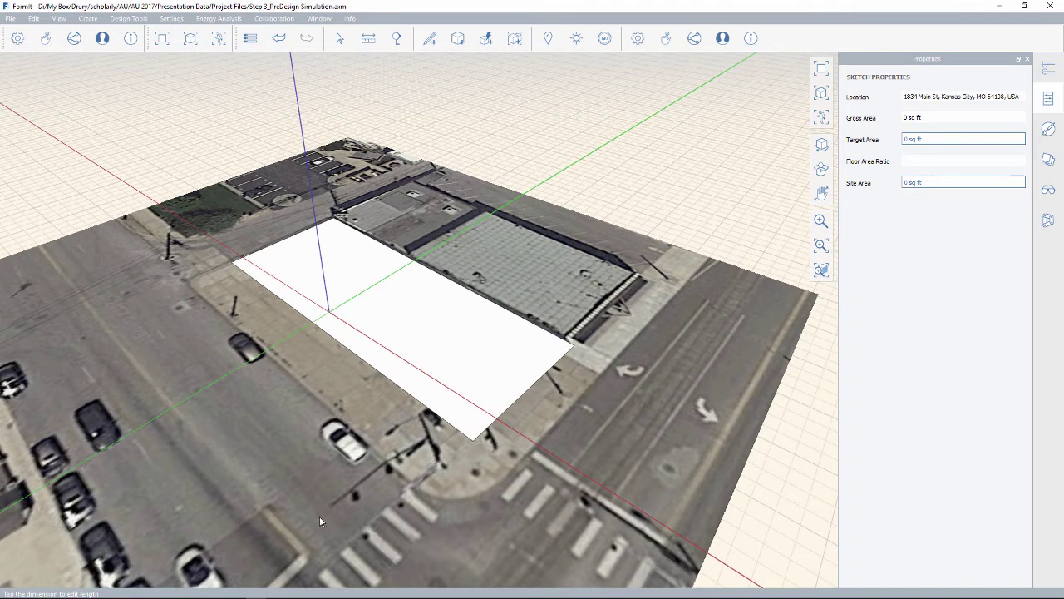
pyautogui.moveTo(293, 470); pyautogui.dragTo(434, 436, button='middle')
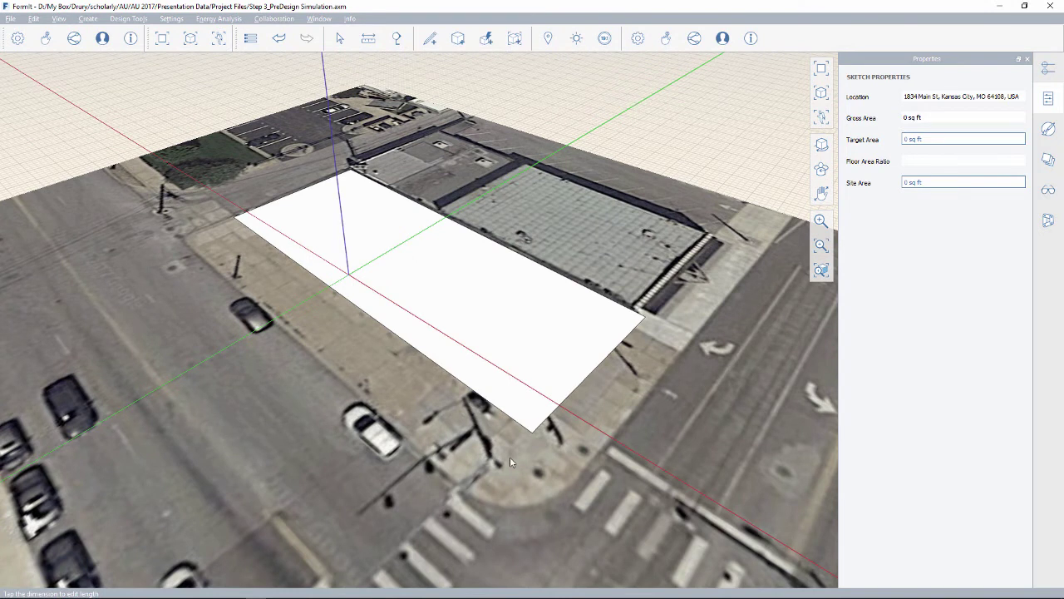
pyautogui.moveTo(509, 458); pyautogui.dragTo(490, 440, button='middle')
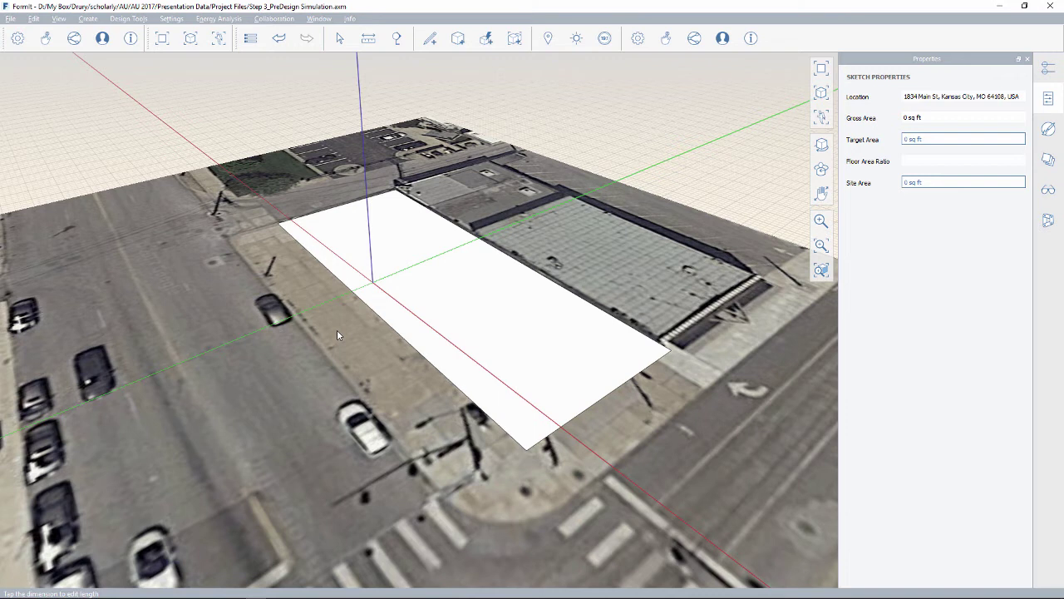
pyautogui.moveTo(339, 334); pyautogui.dragTo(353, 347, button='middle')
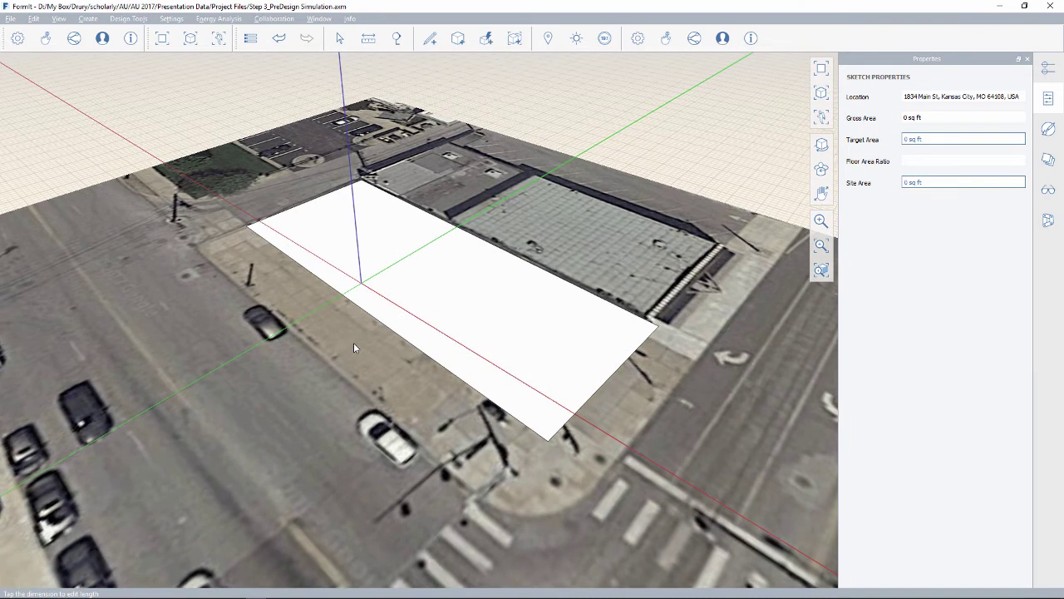
pyautogui.moveTo(382, 323); pyautogui.dragTo(353, 360, button='middle')
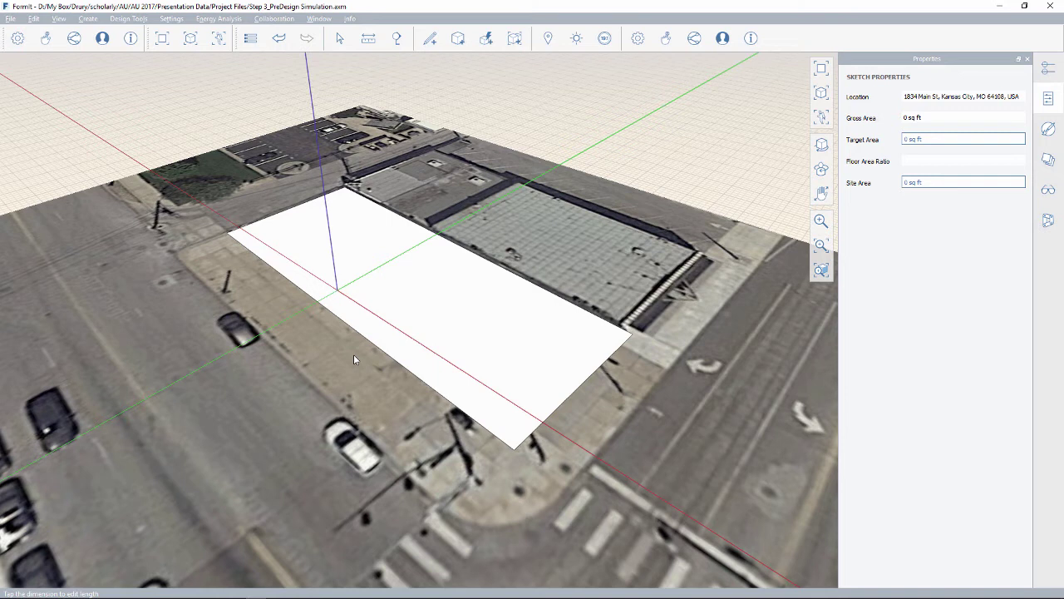
pyautogui.moveTo(644, 455); pyautogui.dragTo(588, 435, button='middle')
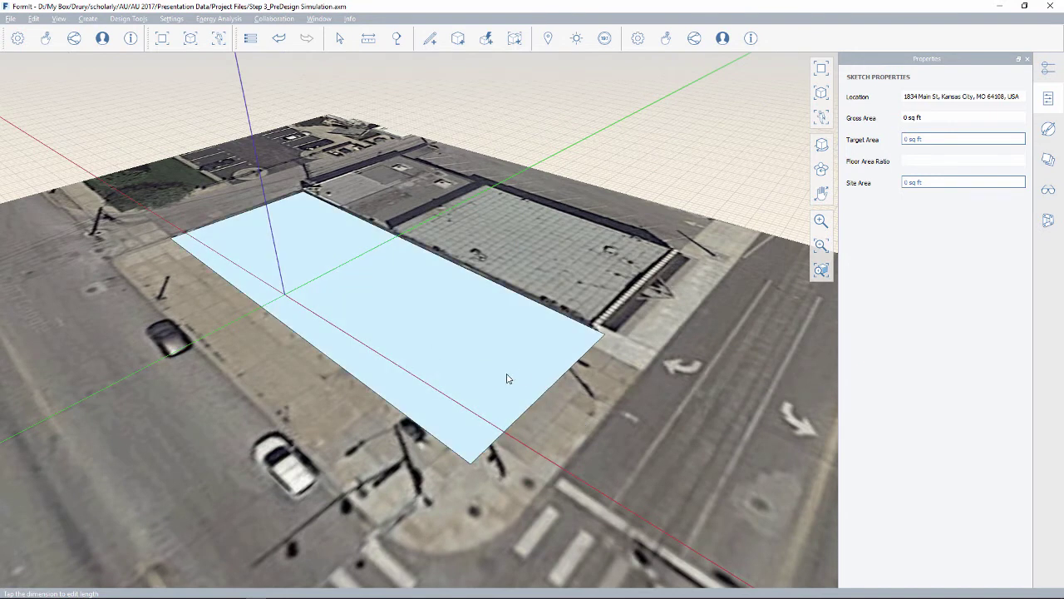
pyautogui.moveTo(421, 354); pyautogui.dragTo(443, 334, button='middle')
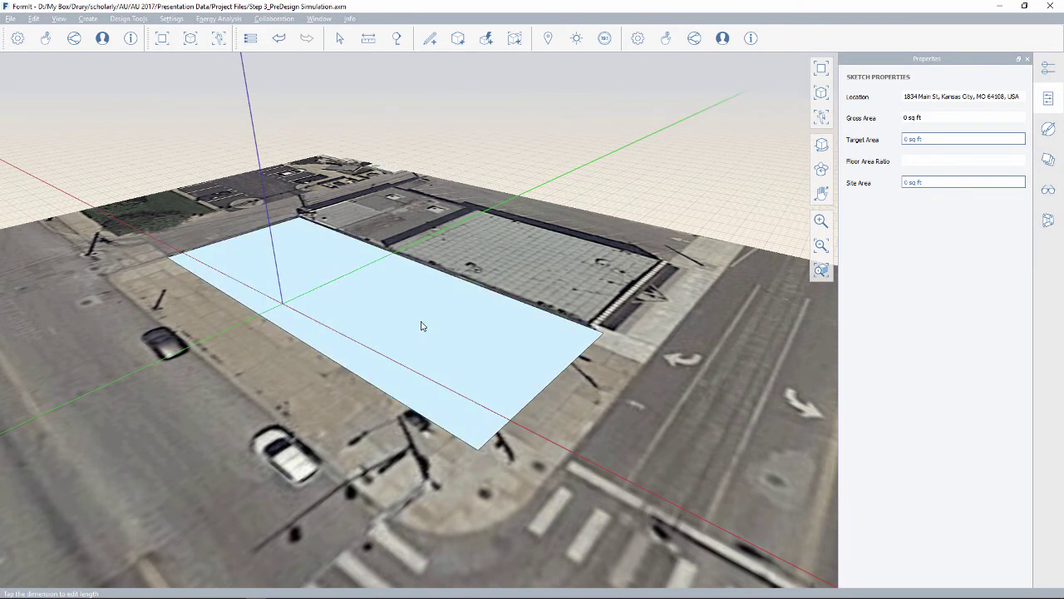
pyautogui.moveTo(423, 324); pyautogui.dragTo(422, 340, button='middle')
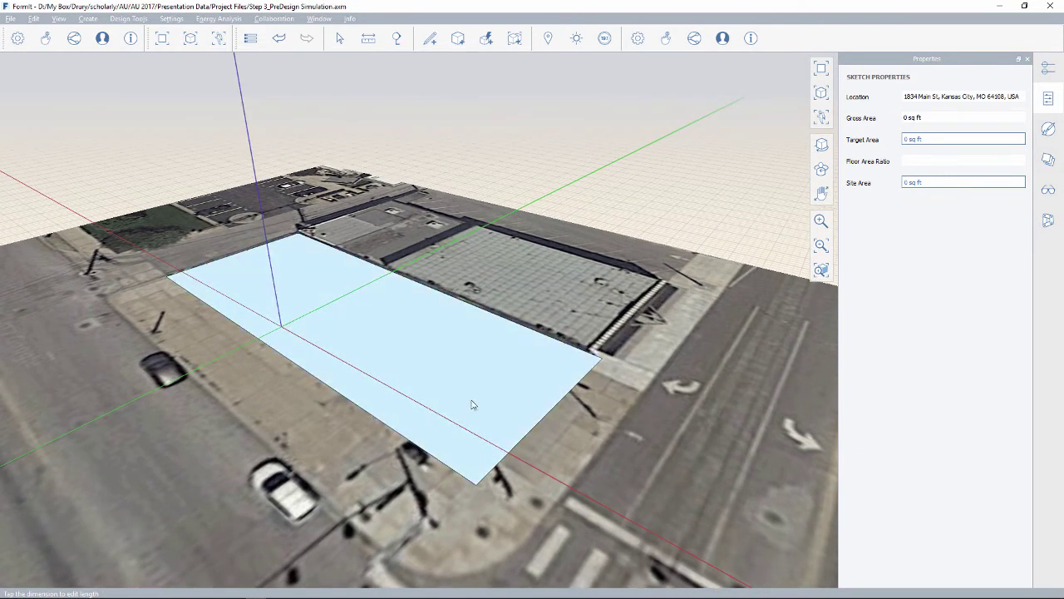
# Step: Extrude the rectangular footprint upward into a building mass 30 ft high
pyautogui.moveTo(426, 379); pyautogui.dragTo(425, 343)
pyautogui.press('Tab')
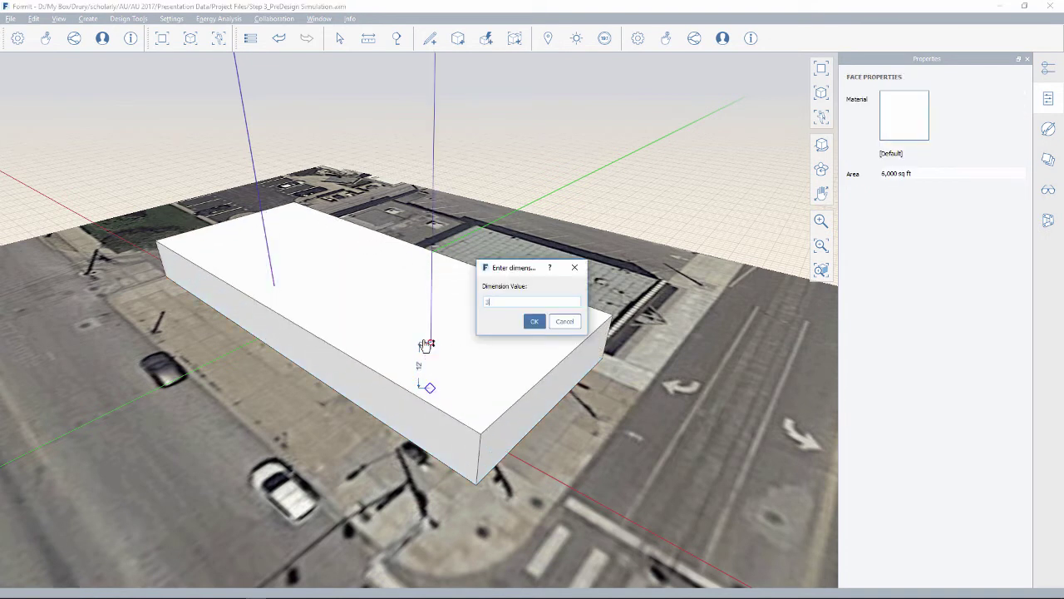
pyautogui.press('Return')
pyautogui.press('Escape')
pyautogui.scroll(-3, 399, 380)
pyautogui.moveTo(458, 392)
pyautogui.mouseDown(button='right')
pyautogui.moveTo(322, 360)
pyautogui.moveTo(290, 370)
pyautogui.moveTo(462, 401)
pyautogui.mouseUp(button='right')
pyautogui.moveTo(592, 402); pyautogui.dragTo(288, 482, button='right')
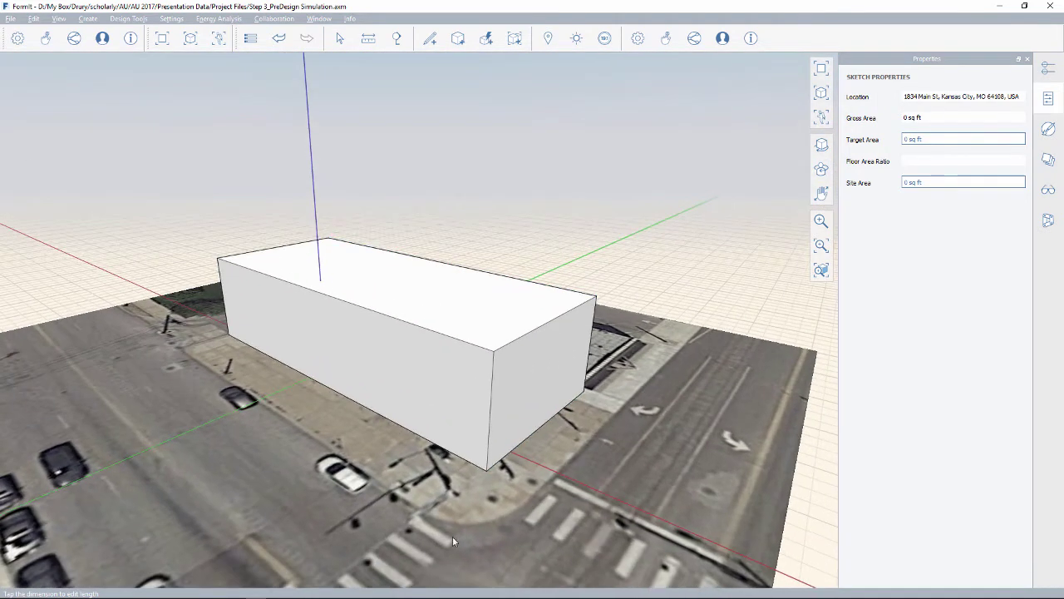
# Step: Select the whole building mass, name it "Proposed Design" and enable levels for it
pyautogui.moveTo(267, 418); pyautogui.dragTo(314, 409, button='right')
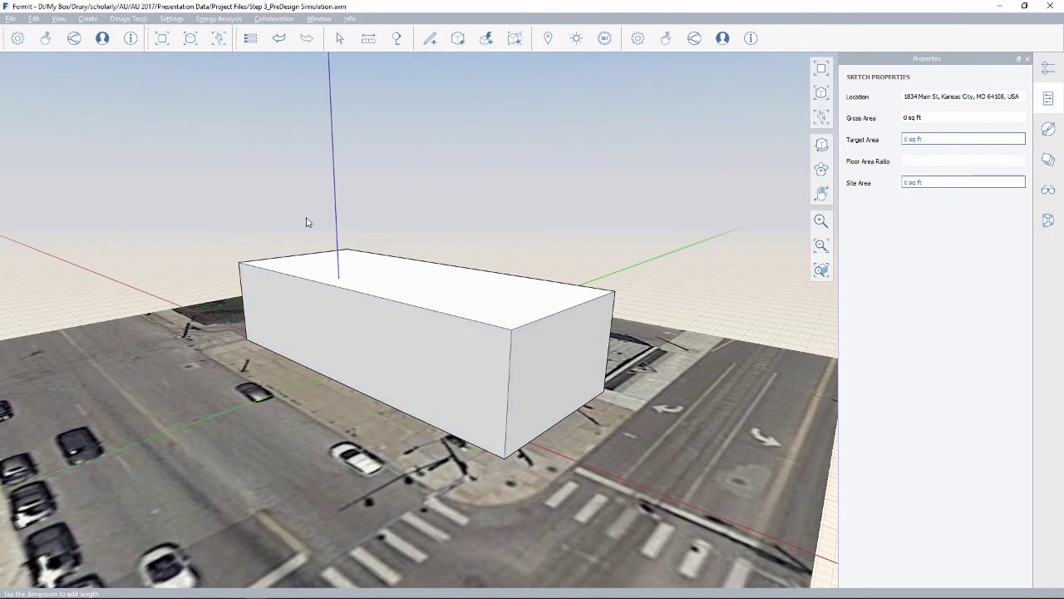
pyautogui.moveTo(605, 429); pyautogui.dragTo(543, 453, button='right')
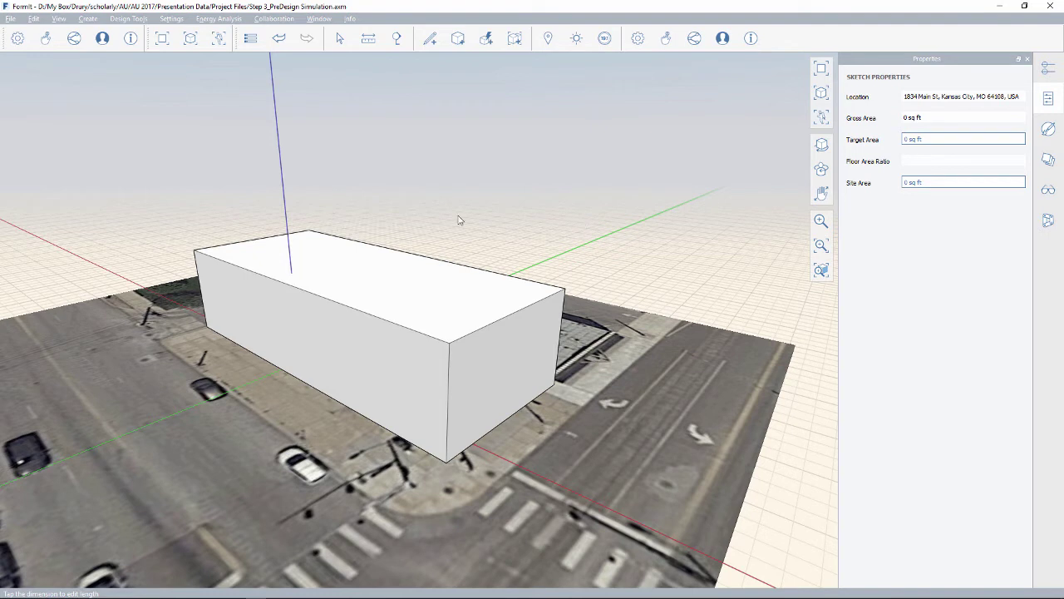
pyautogui.click(370, 239)
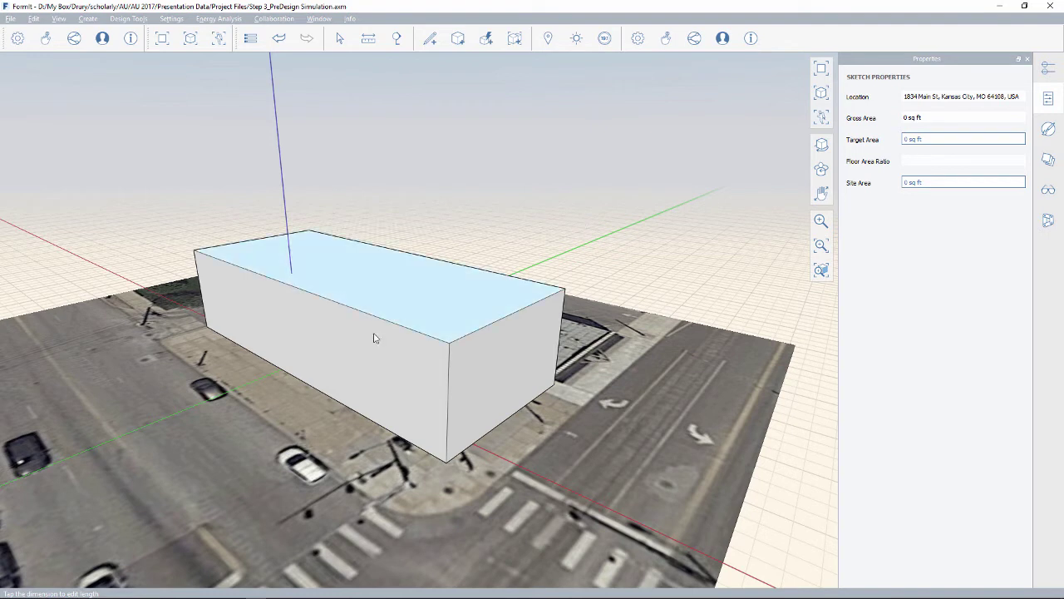
pyautogui.doubleClick(374, 286)
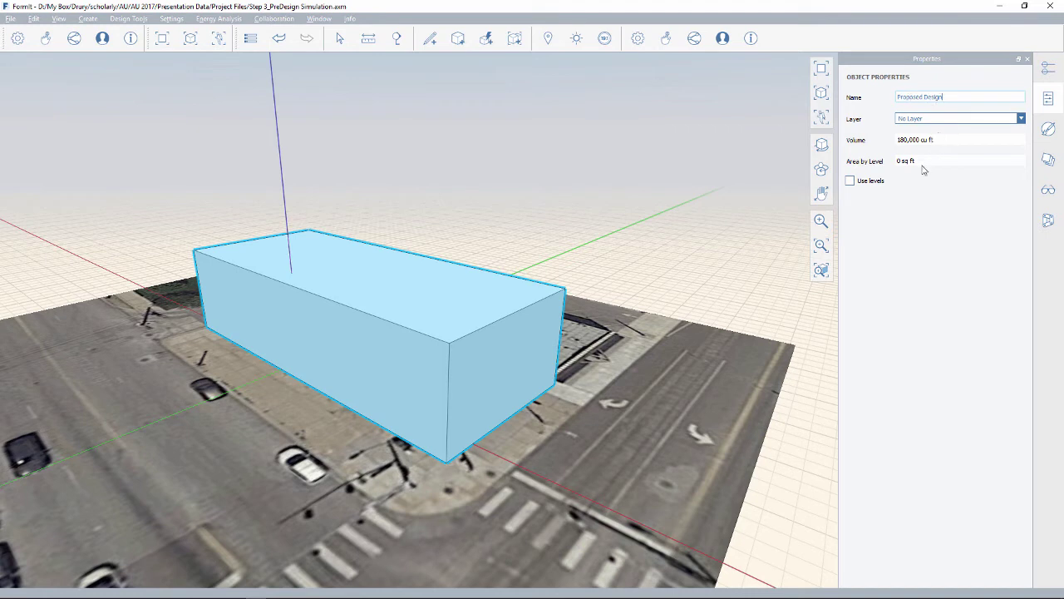
pyautogui.click(849, 182)
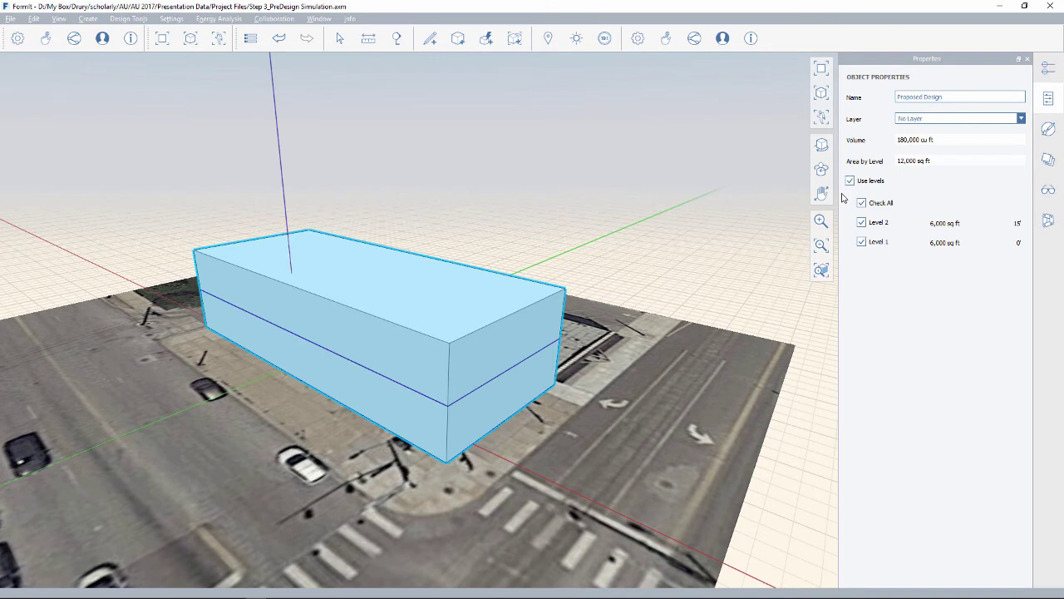
# Step: Create a new layer and rename it "Proposed Building"
pyautogui.click(1021, 119)
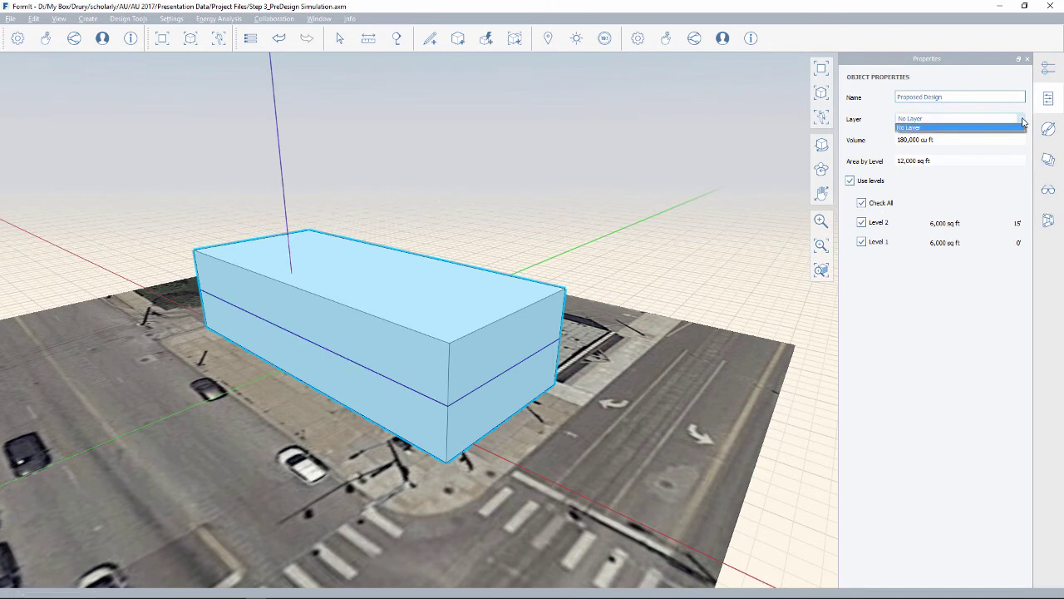
pyautogui.click(932, 339)
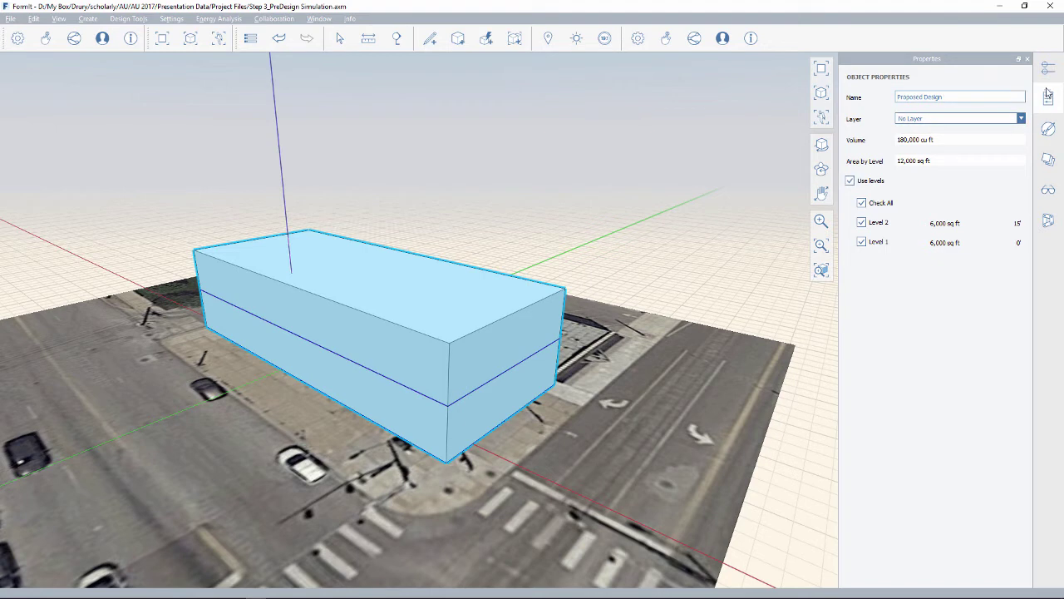
pyautogui.click(1050, 161)
pyautogui.click(851, 78)
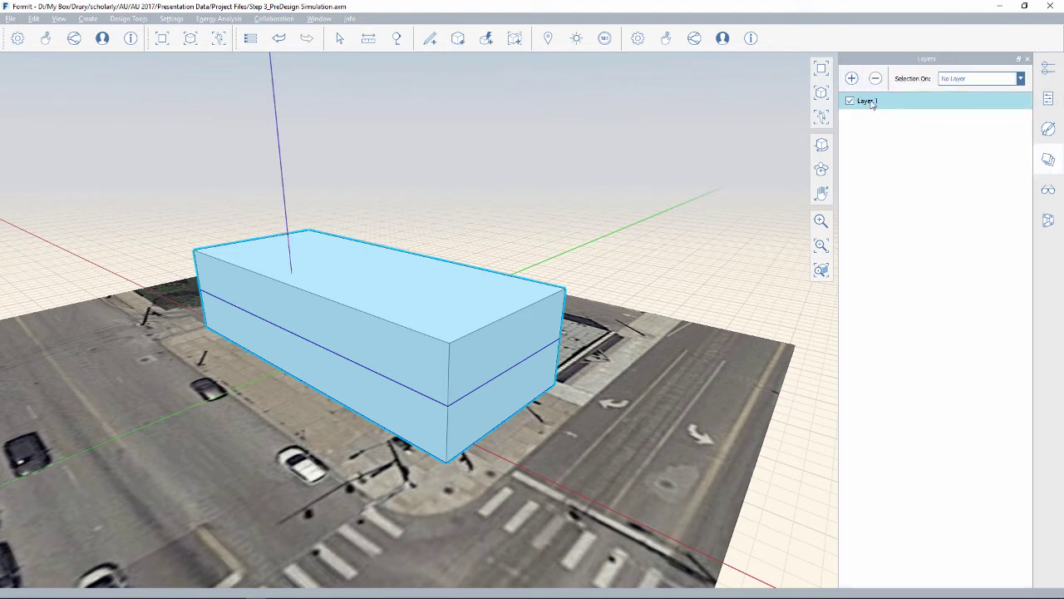
pyautogui.rightClick(870, 102)
pyautogui.click(897, 121)
pyautogui.write('Proposed Building')
pyautogui.press('Return')
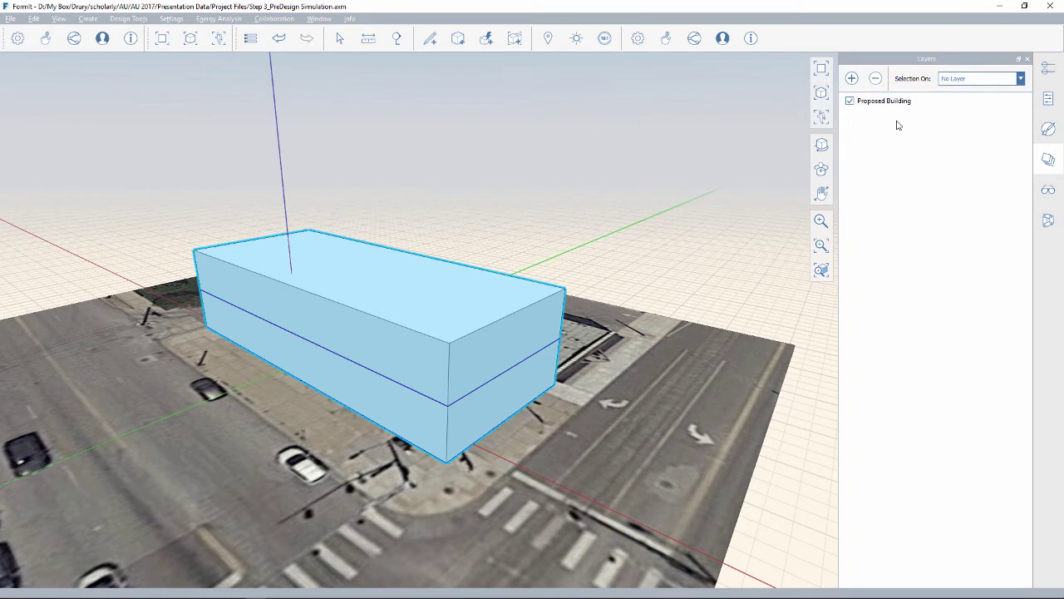
# Step: Assign the selected building mass to the Proposed Building layer
pyautogui.click(1048, 98)
pyautogui.click(957, 119)
pyautogui.click(945, 135)
pyautogui.moveTo(665, 202)
pyautogui.mouseDown(button='middle')
pyautogui.moveTo(653, 213)
pyautogui.moveTo(677, 202)
pyautogui.mouseUp(button='middle')
pyautogui.moveTo(677, 206); pyautogui.dragTo(676, 211, button='right')
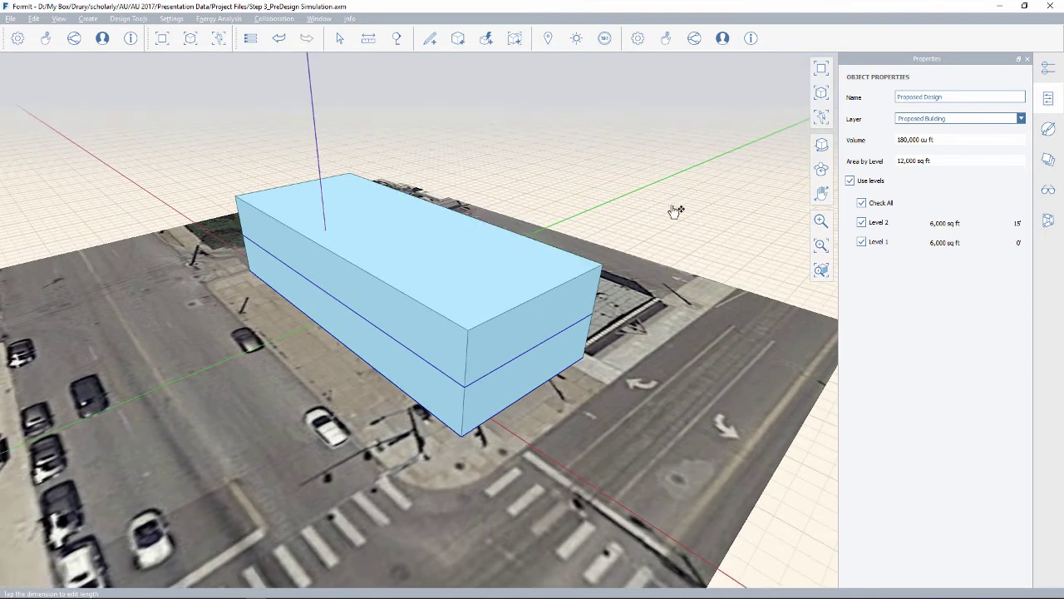
# Step: Examine the building mass and review the area and elevation of its levels
pyautogui.moveTo(595, 181); pyautogui.dragTo(602, 181, button='middle')
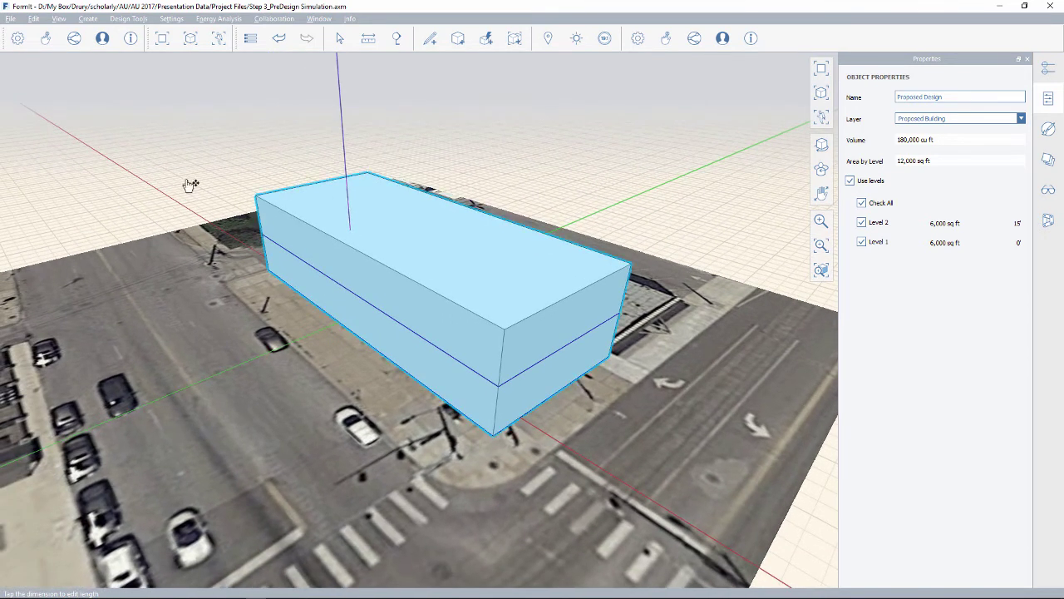
pyautogui.moveTo(573, 145); pyautogui.dragTo(596, 148, button='middle')
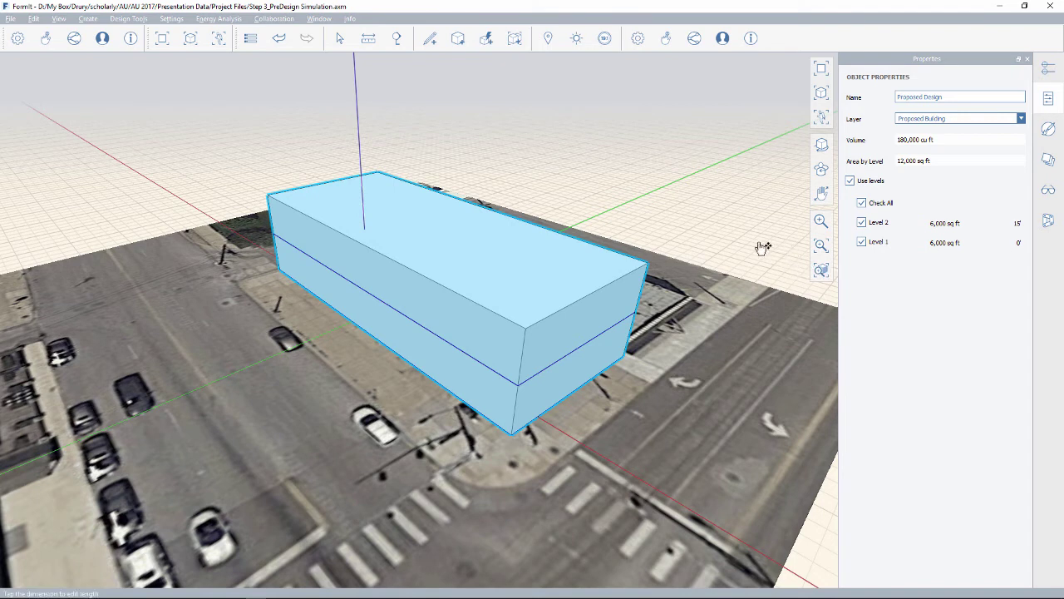
pyautogui.moveTo(775, 248); pyautogui.dragTo(741, 244)
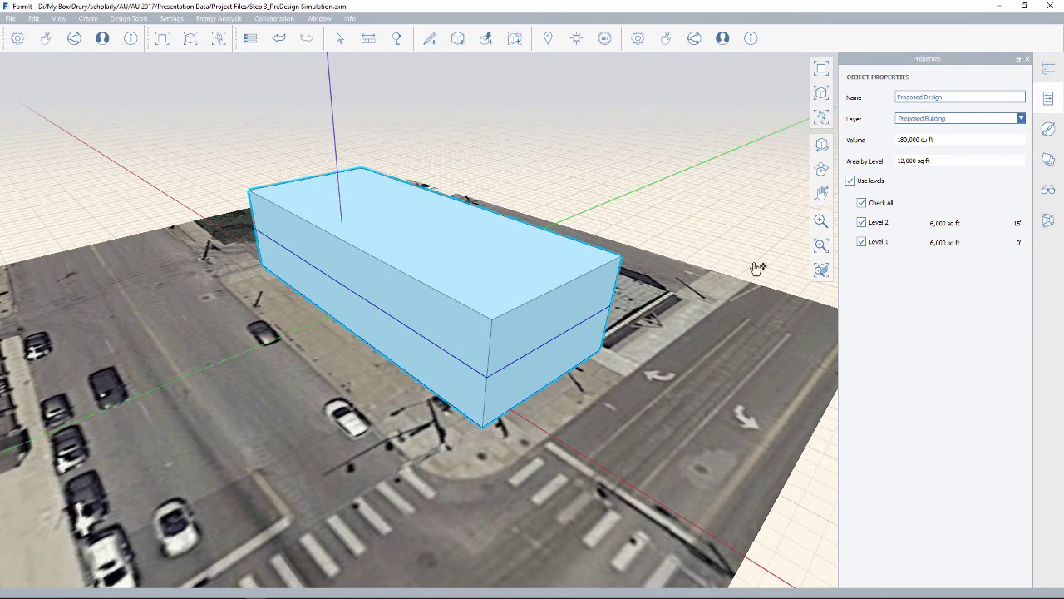
pyautogui.moveTo(726, 265); pyautogui.dragTo(725, 256)
pyautogui.moveTo(715, 231)
pyautogui.mouseDown(button='middle')
pyautogui.moveTo(598, 177)
pyautogui.moveTo(706, 247)
pyautogui.mouseUp(button='middle')
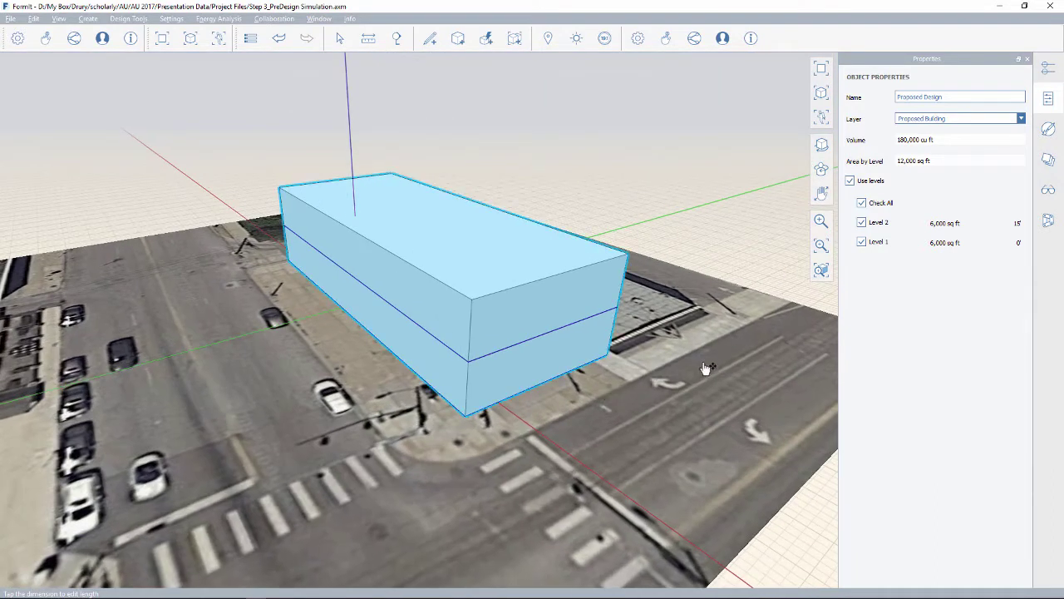
pyautogui.click(1048, 68)
pyautogui.click(975, 128)
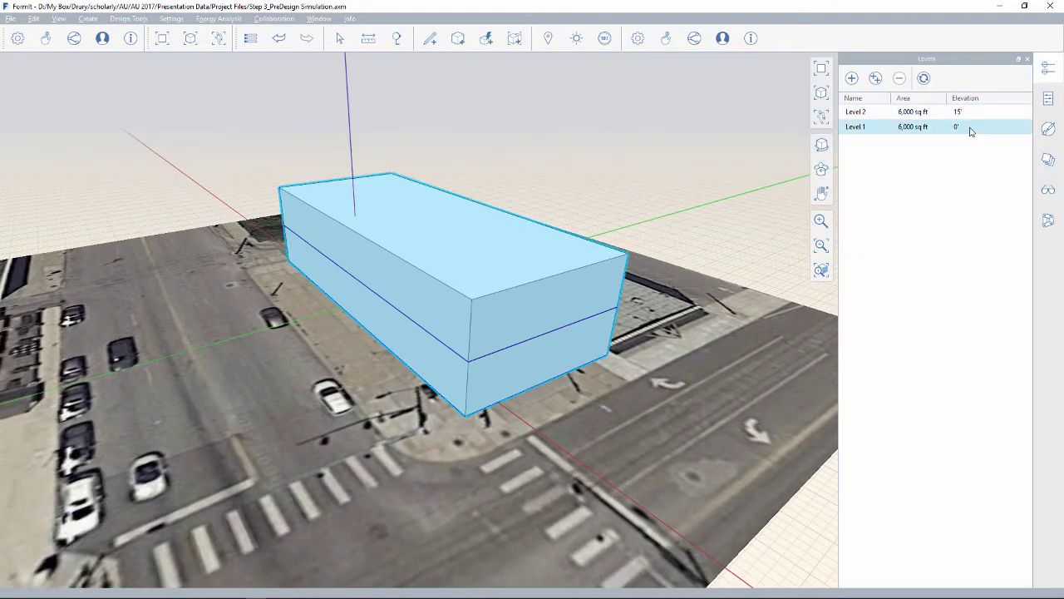
pyautogui.click(1048, 99)
pyautogui.moveTo(556, 211); pyautogui.dragTo(625, 238, button='middle')
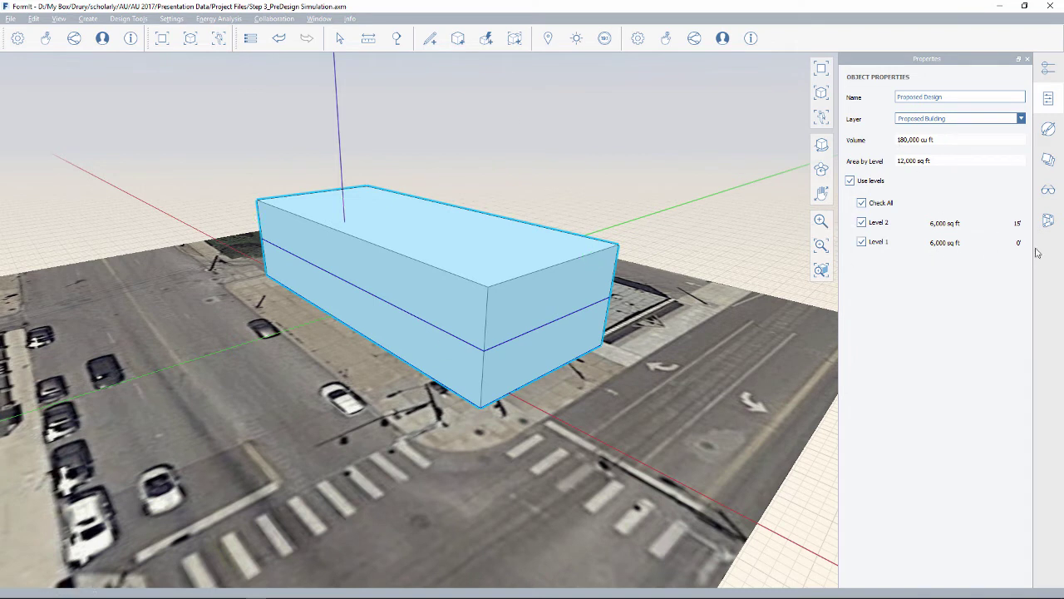
# Step: Generate an Insight energy analysis for the building mass
pyautogui.moveTo(677, 263); pyautogui.dragTo(701, 285, button='middle')
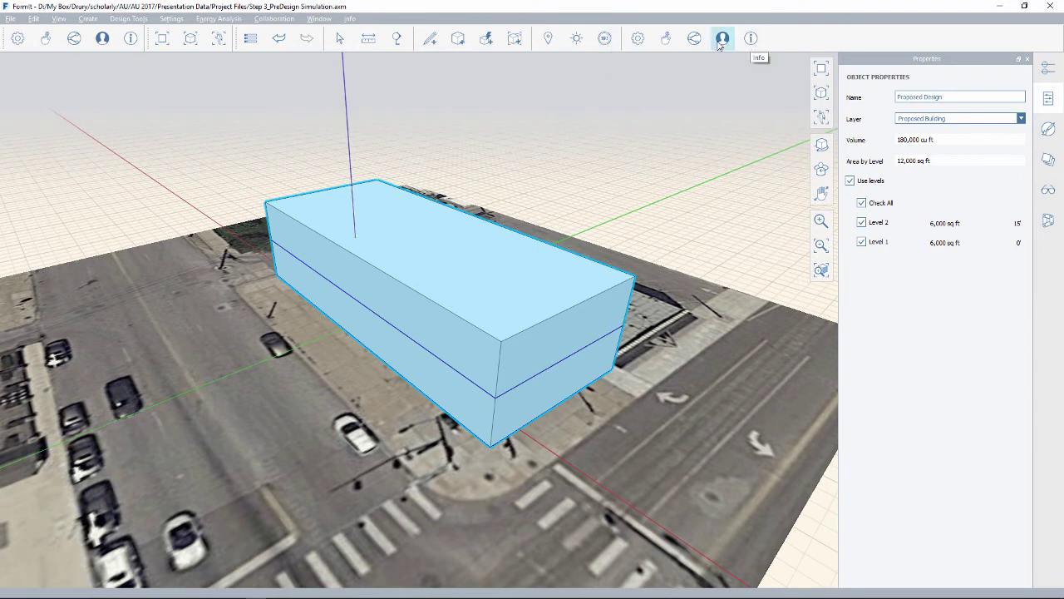
pyautogui.click(605, 40)
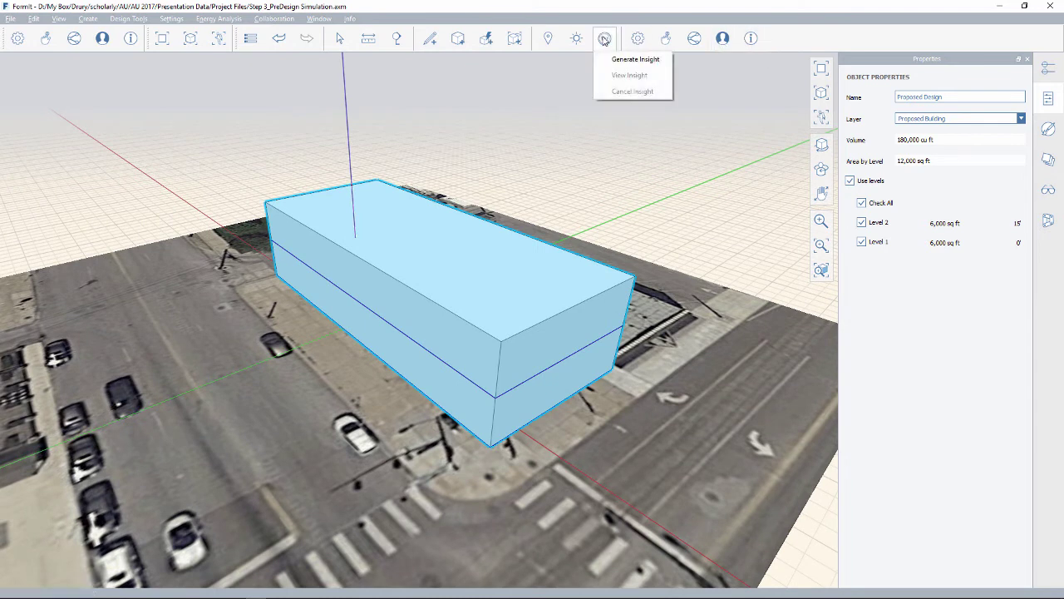
pyautogui.click(633, 59)
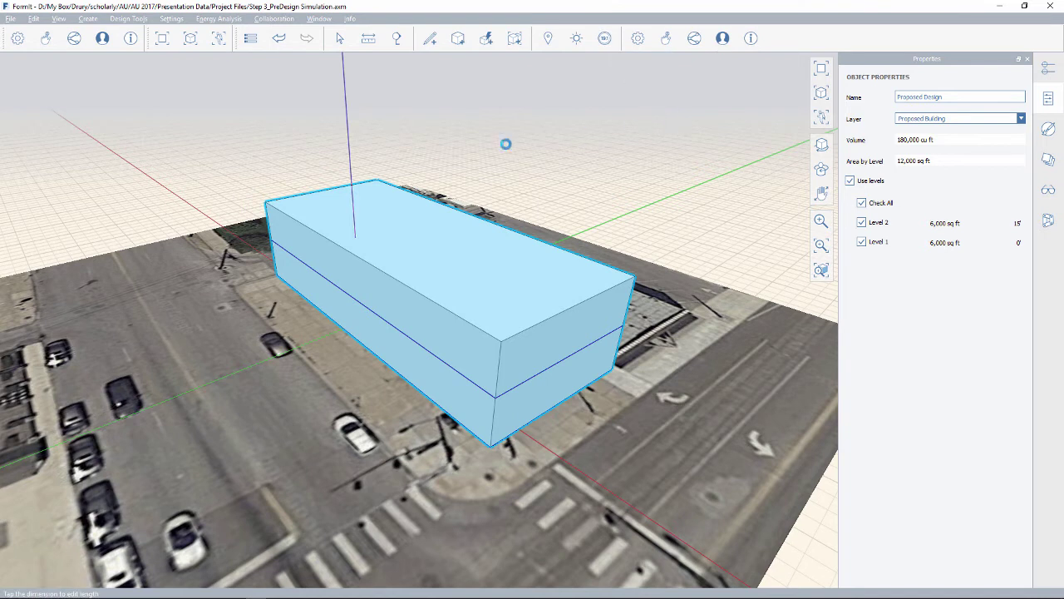
pyautogui.moveTo(528, 164); pyautogui.dragTo(555, 197, button='middle')
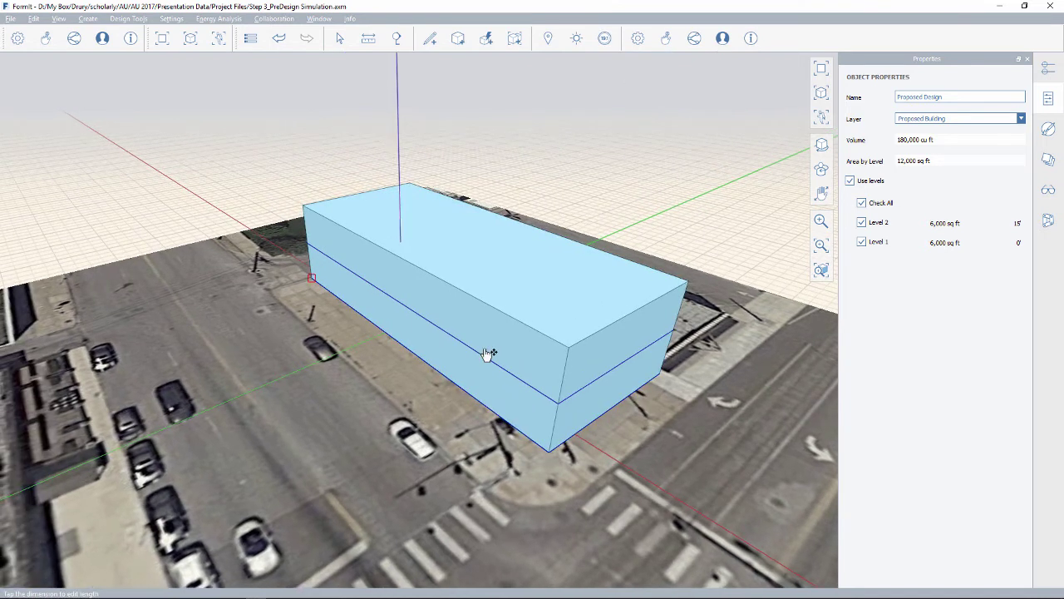
pyautogui.moveTo(324, 385); pyautogui.dragTo(366, 388, button='middle')
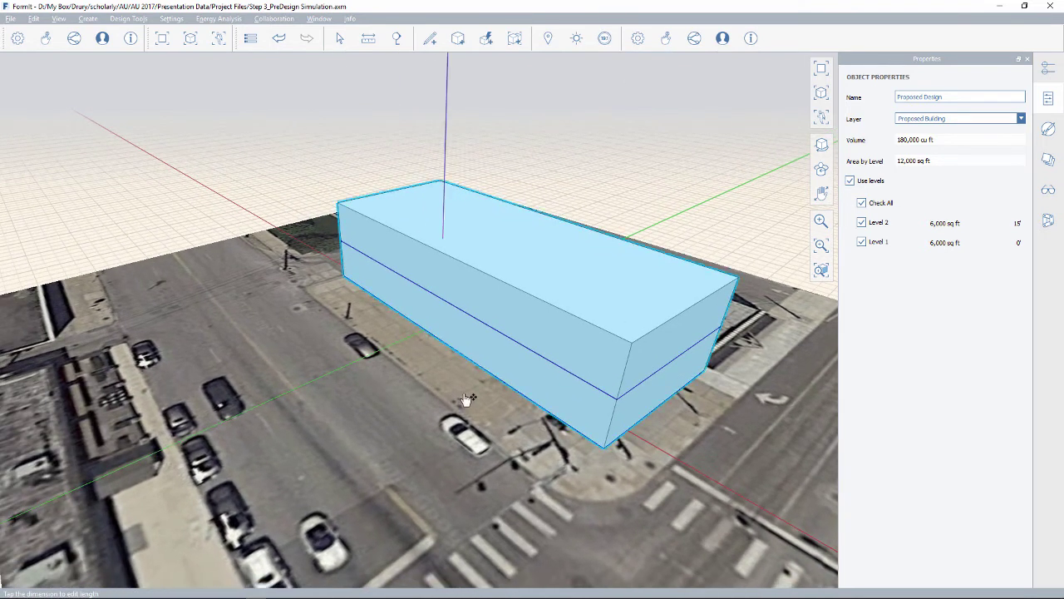
pyautogui.moveTo(467, 396)
pyautogui.mouseDown(button='middle')
pyautogui.moveTo(476, 419)
pyautogui.moveTo(456, 414)
pyautogui.moveTo(481, 411)
pyautogui.mouseUp(button='middle')
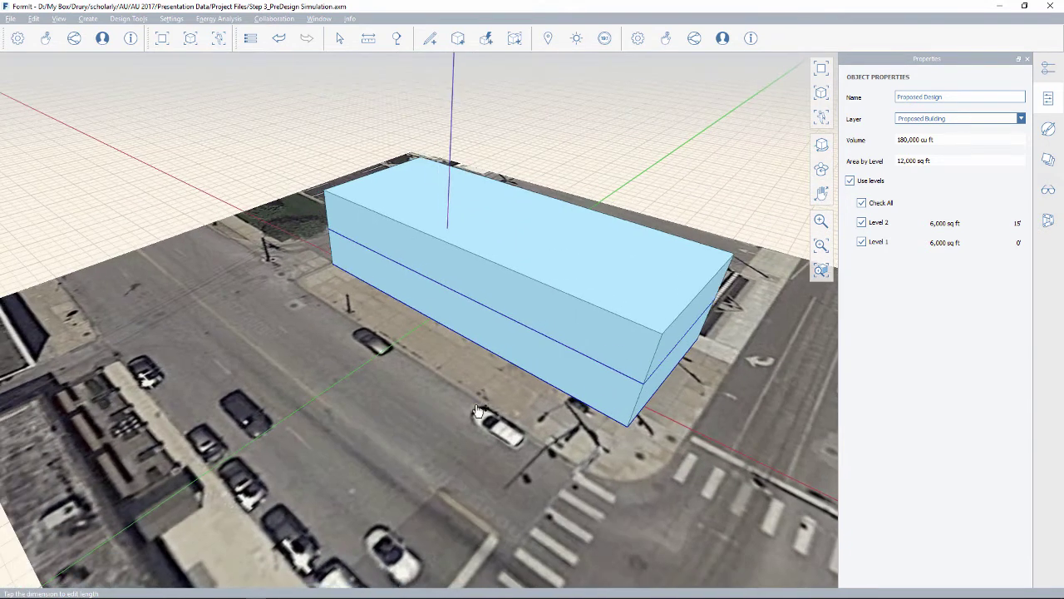
pyautogui.moveTo(618, 111); pyautogui.dragTo(620, 114, button='middle')
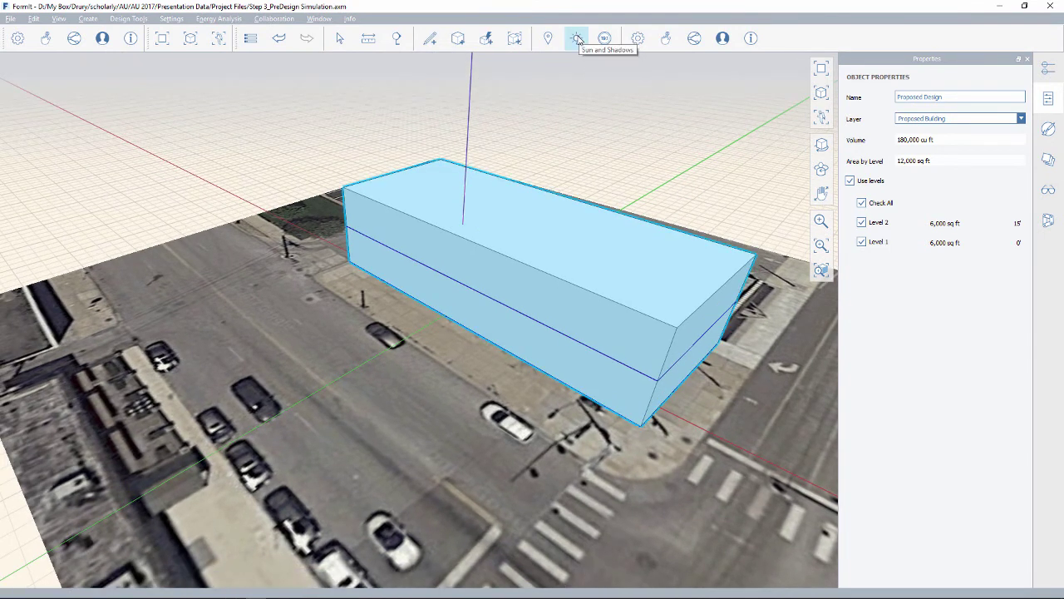
# Step: Run a solar analysis on the whole building mass using the Month Peak method for June
pyautogui.click(587, 109)
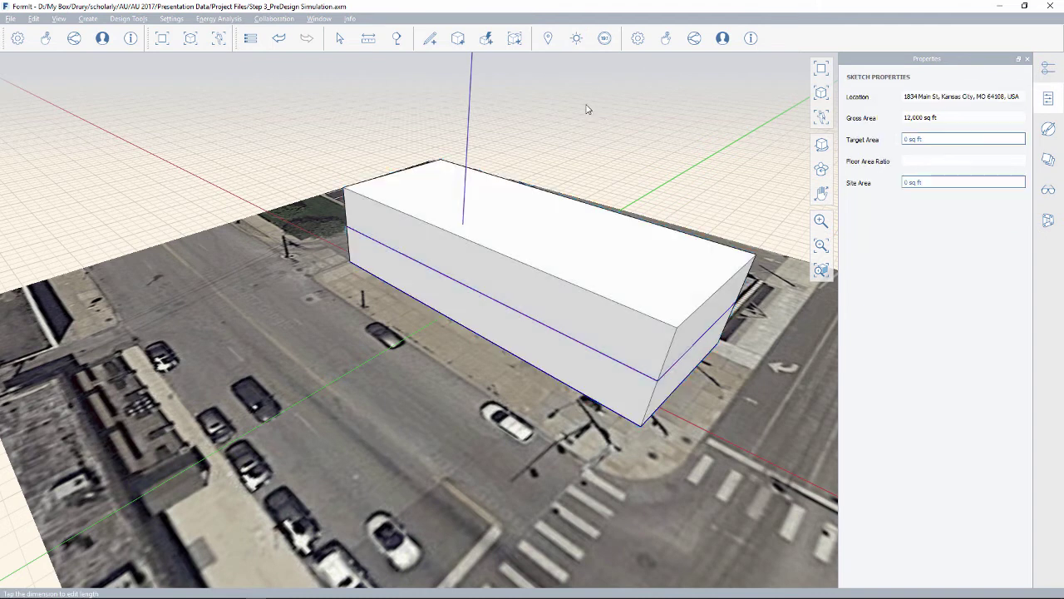
pyautogui.click(577, 40)
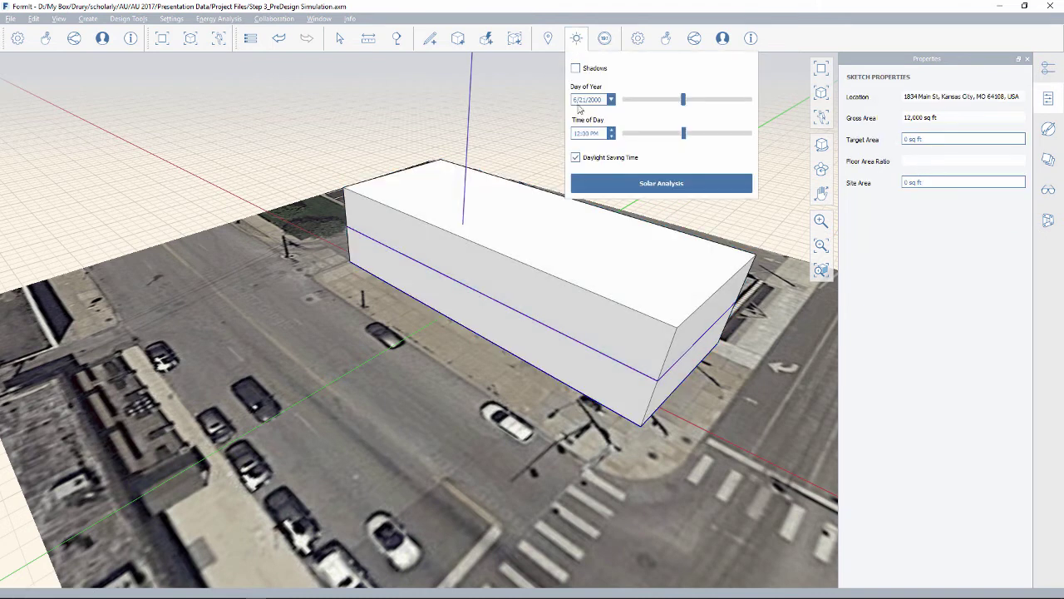
pyautogui.click(674, 184)
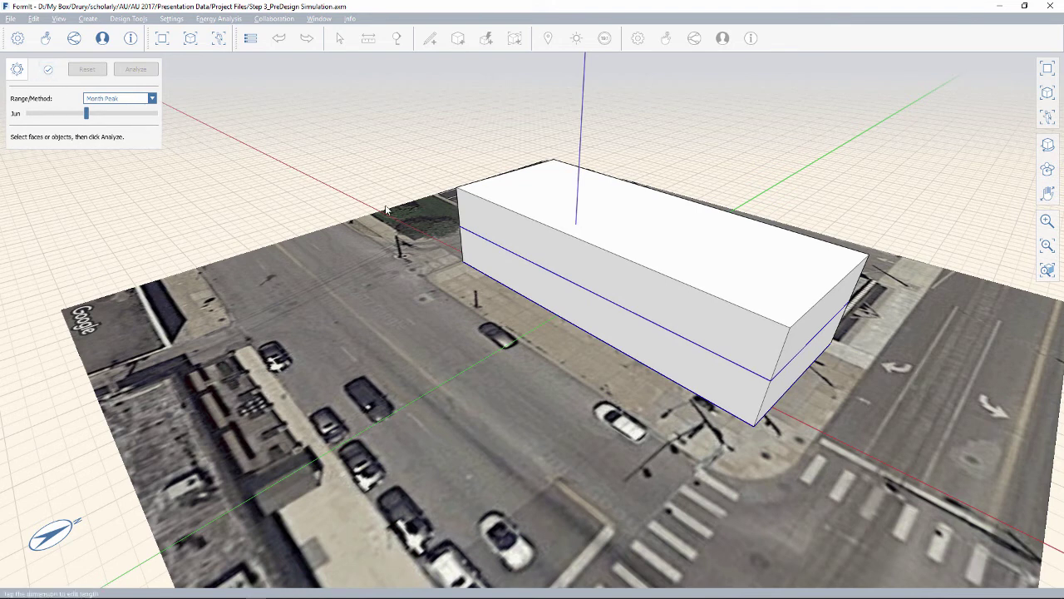
pyautogui.moveTo(820, 288); pyautogui.dragTo(604, 261, button='middle')
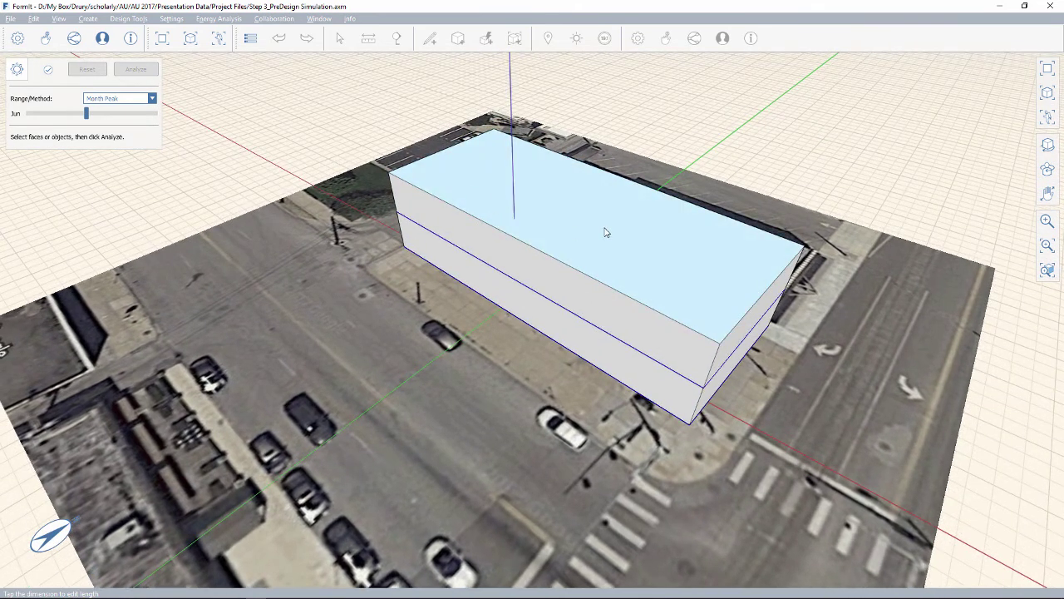
pyautogui.doubleClick(605, 233)
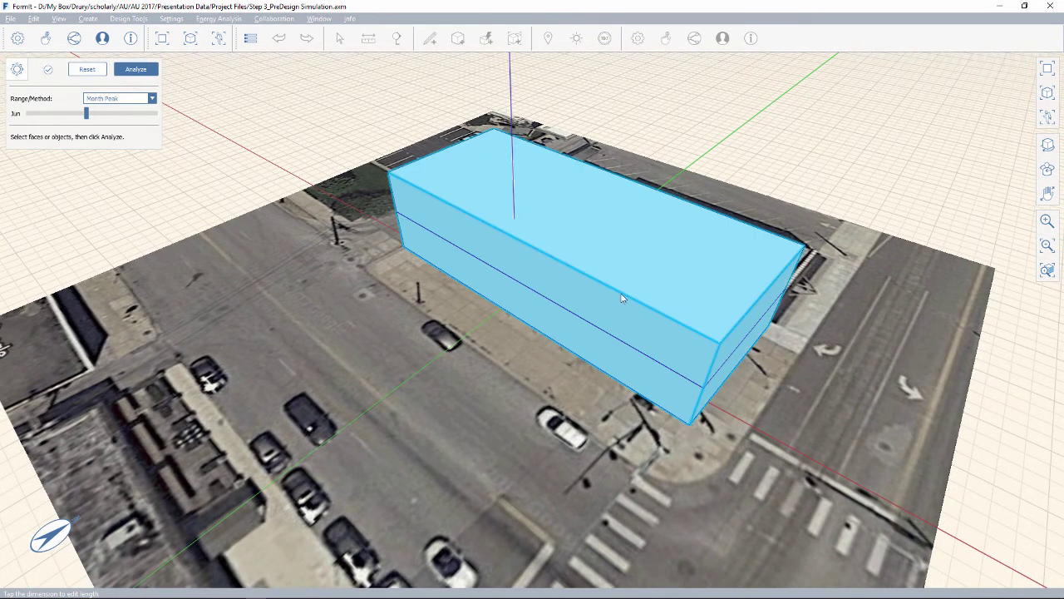
pyautogui.click(135, 70)
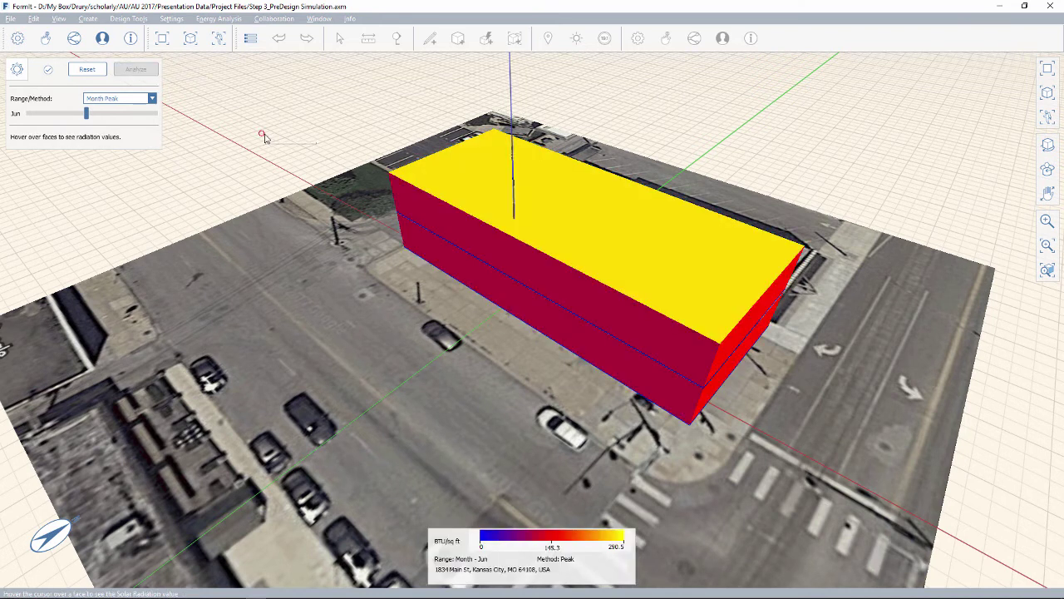
# Step: Switch the solar analysis method to Year Cumulative and inspect the radiation on the building's roof
pyautogui.moveTo(308, 179); pyautogui.dragTo(258, 189, button='middle')
pyautogui.scroll(3, 576, 255)
pyautogui.moveTo(551, 267); pyautogui.dragTo(584, 237, button='middle')
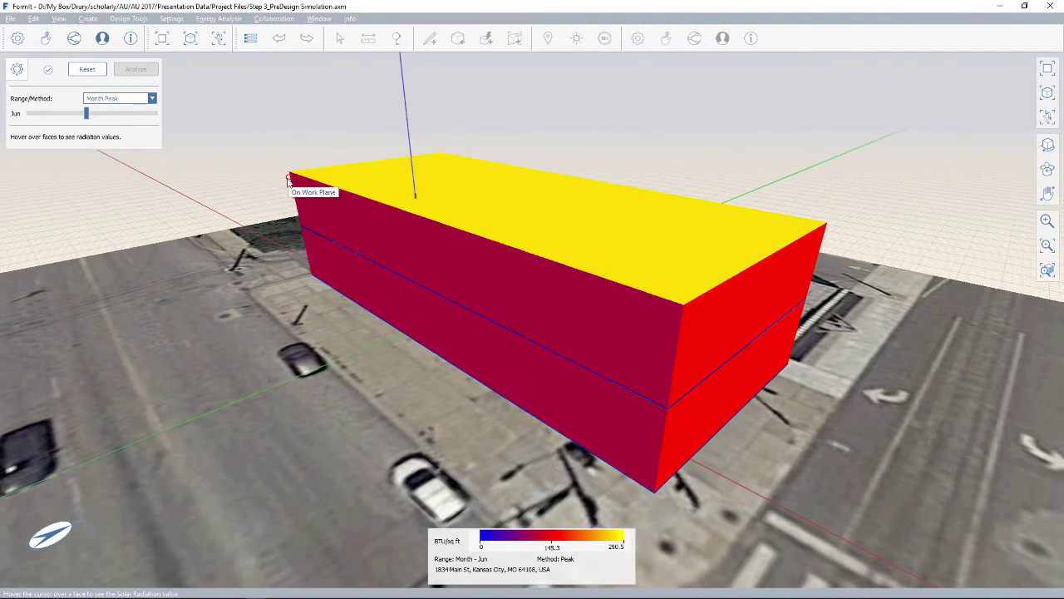
pyautogui.click(153, 99)
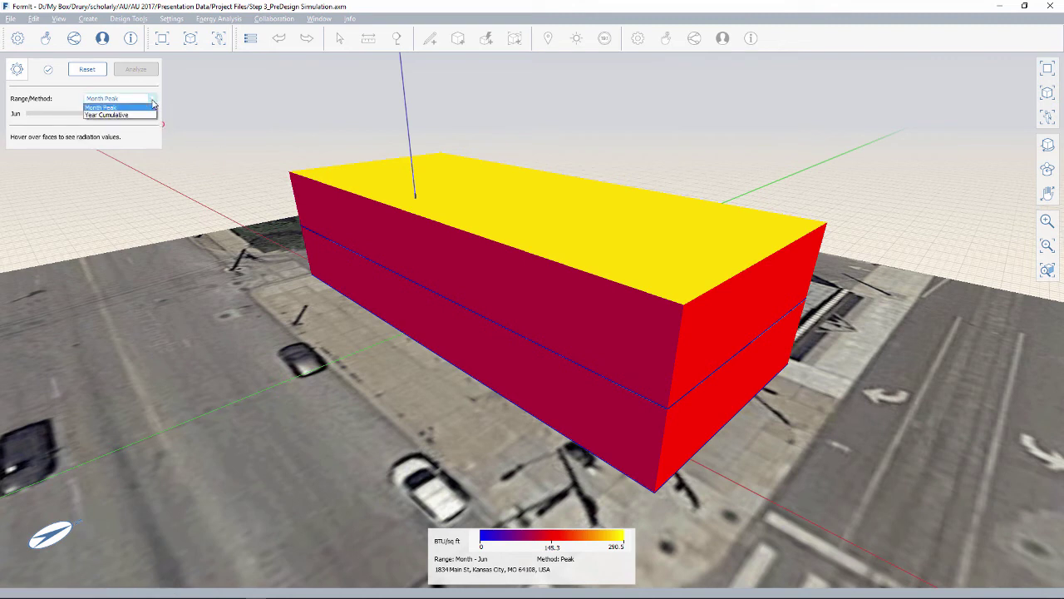
pyautogui.click(143, 114)
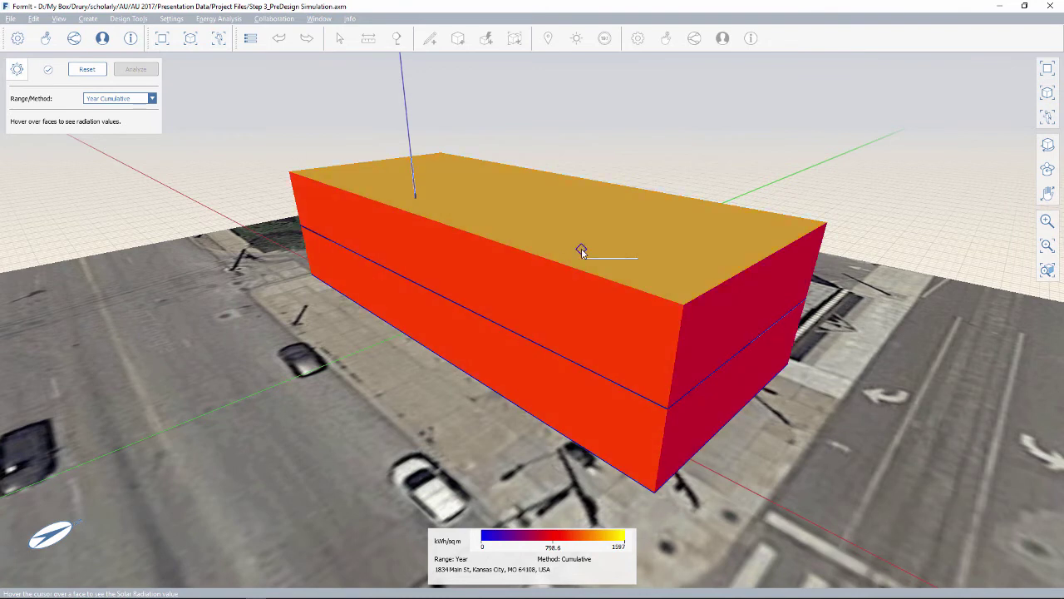
pyautogui.moveTo(582, 252)
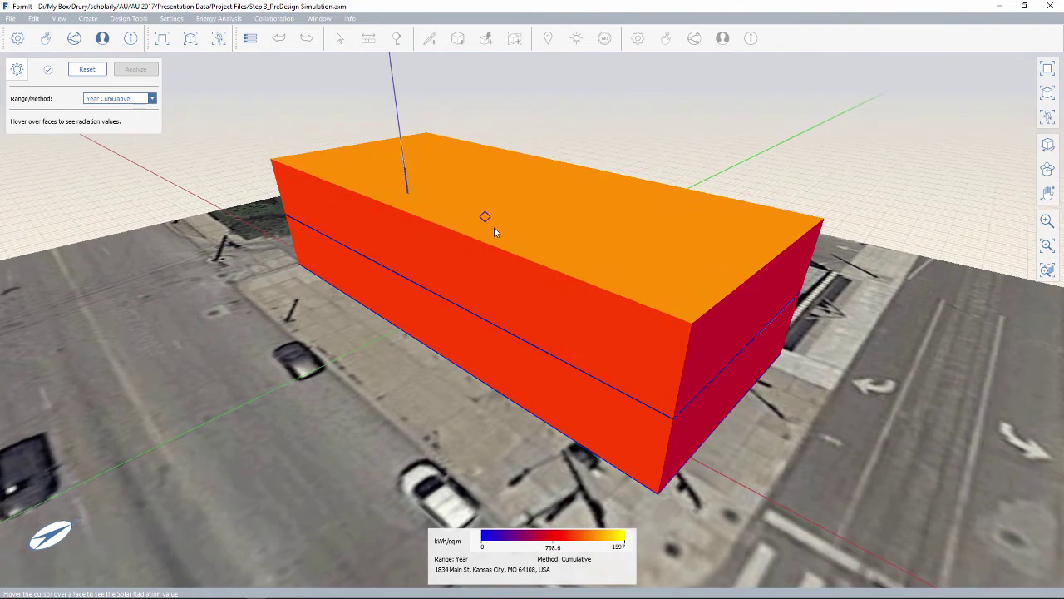
# Step: Set the solar analysis method to Month Peak and its month to August
pyautogui.click(152, 101)
pyautogui.click(119, 108)
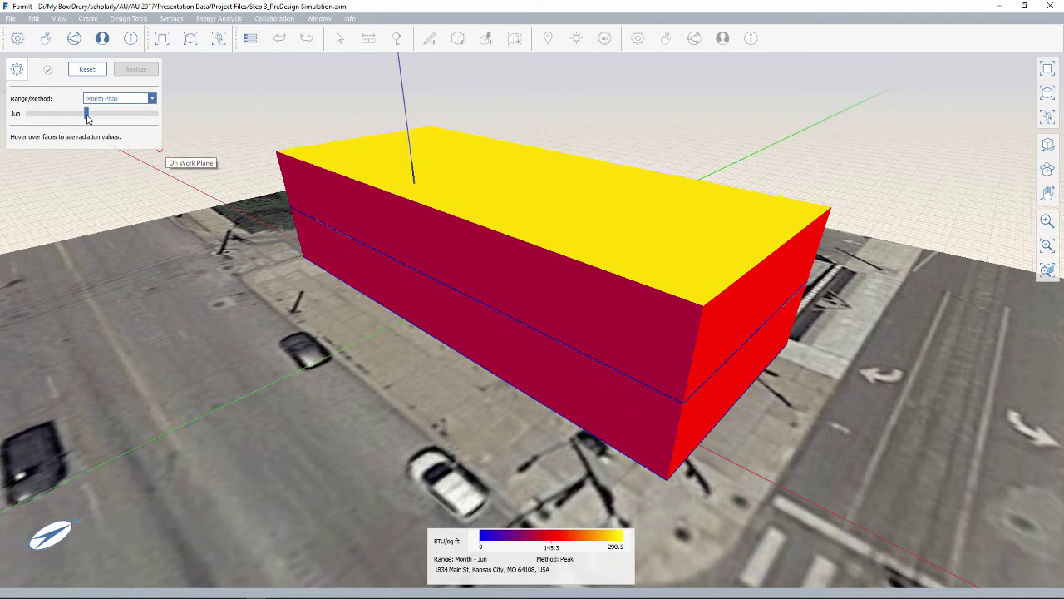
pyautogui.moveTo(86, 114); pyautogui.dragTo(108, 117)
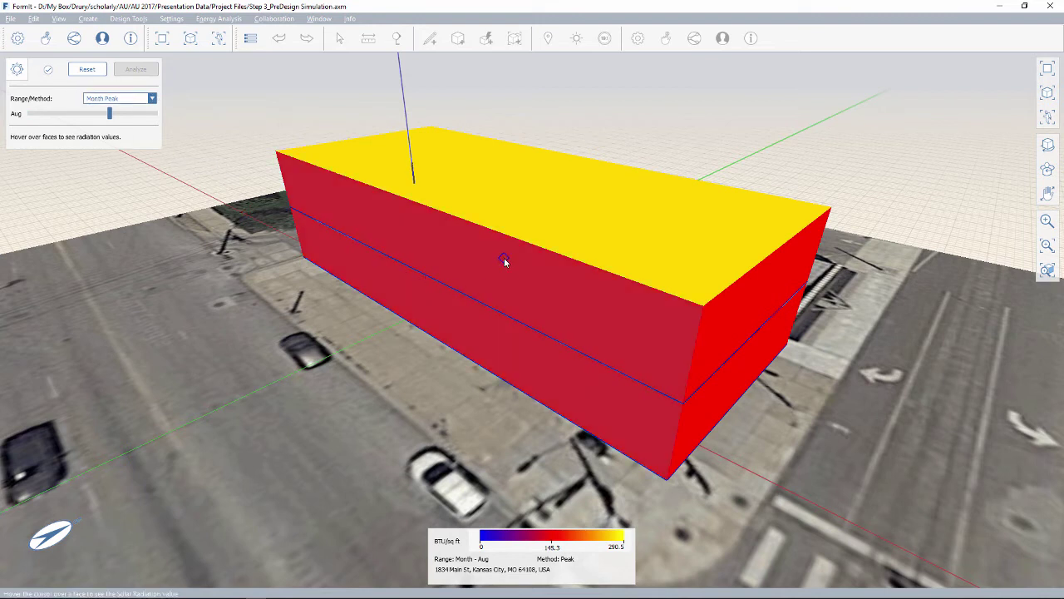
# Step: Examine the August peak radiation values on the building's long side, both end walls and roof
pyautogui.moveTo(496, 269); pyautogui.dragTo(504, 285, button='middle')
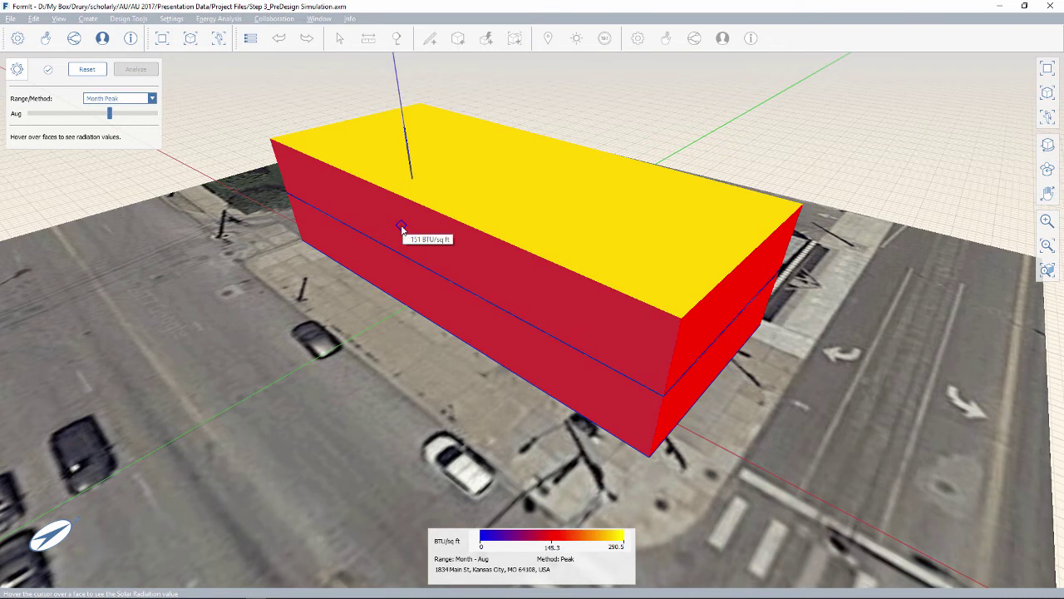
pyautogui.moveTo(454, 271)
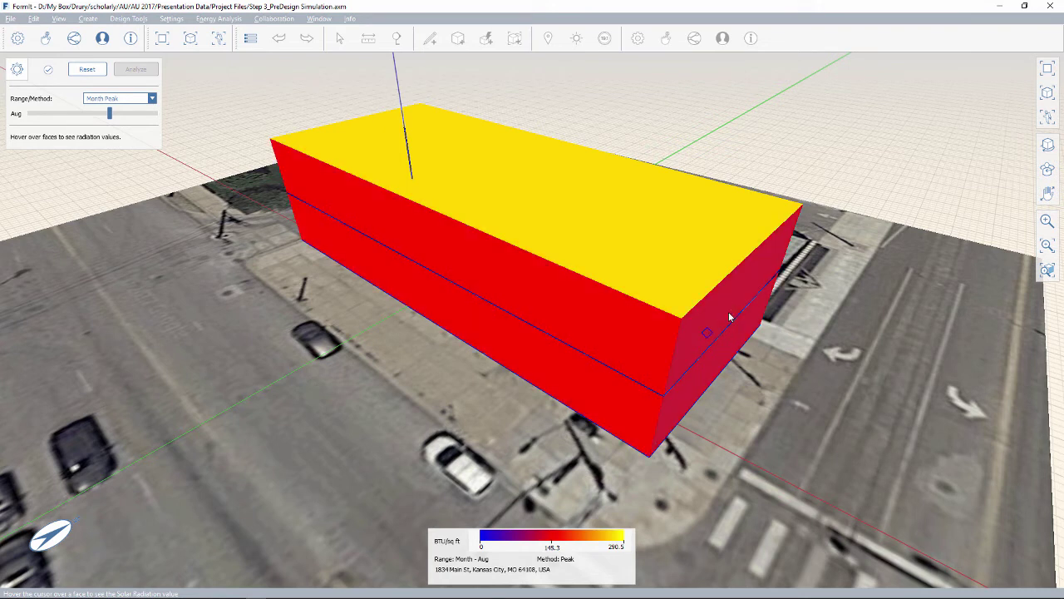
pyautogui.moveTo(729, 316)
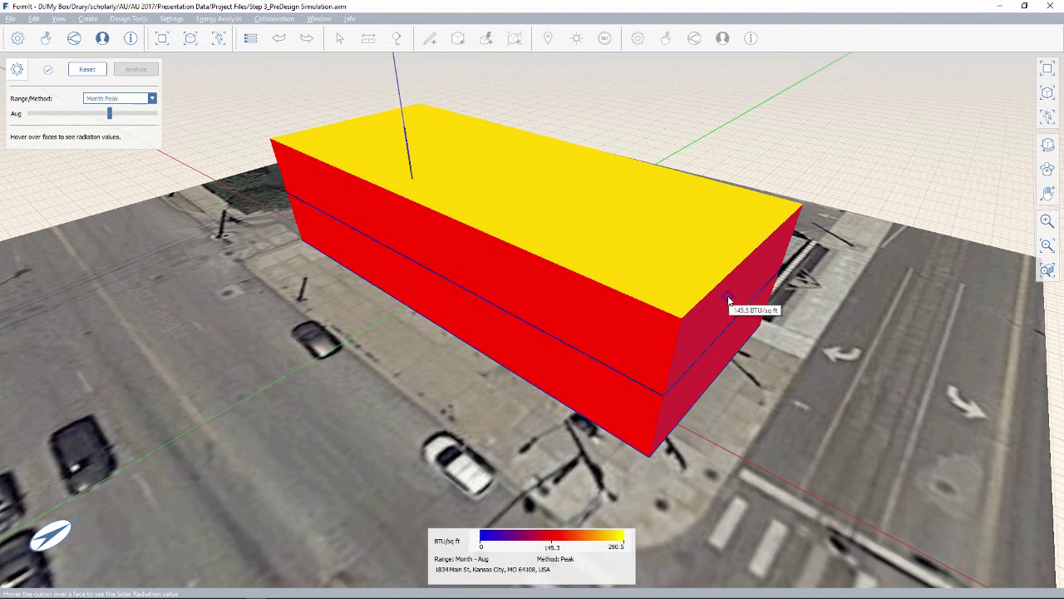
pyautogui.moveTo(729, 302); pyautogui.dragTo(417, 315, button='middle')
pyautogui.moveTo(304, 324)
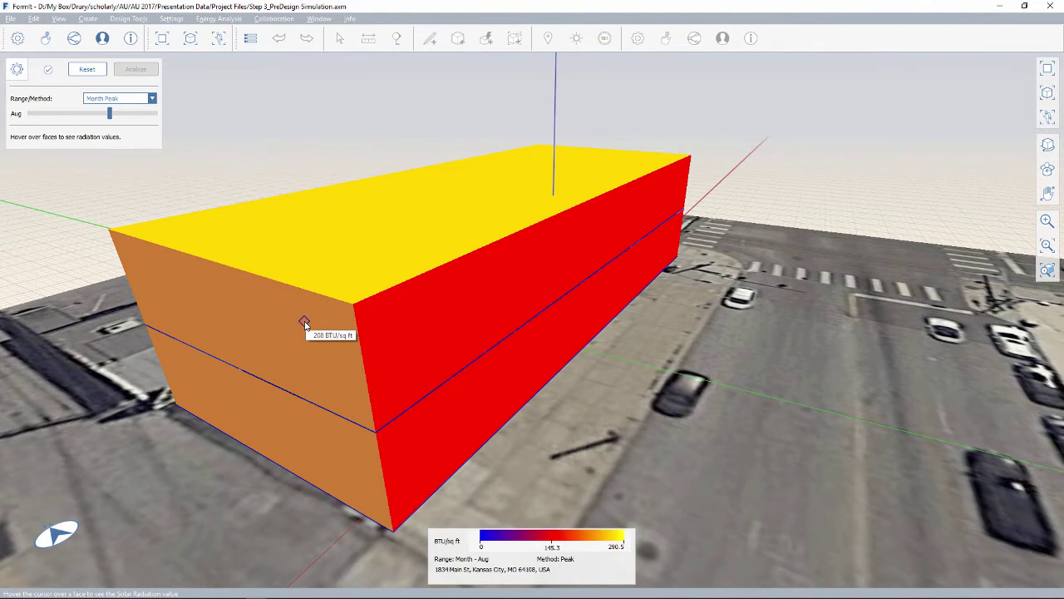
pyautogui.moveTo(623, 296); pyautogui.dragTo(337, 308, button='middle')
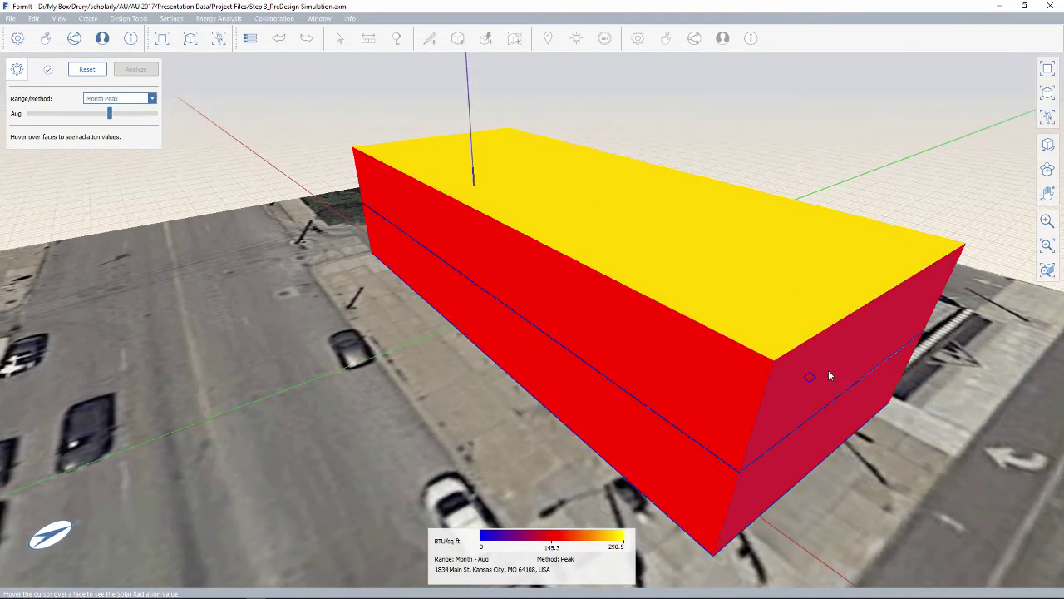
pyautogui.moveTo(830, 373)
pyautogui.moveTo(462, 284); pyautogui.dragTo(695, 249, button='middle')
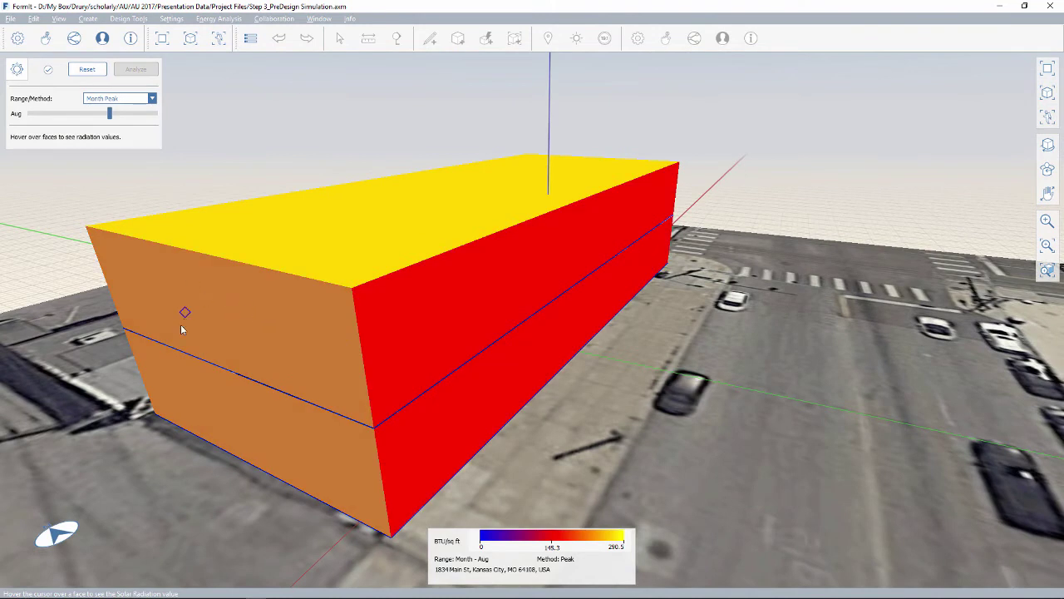
pyautogui.moveTo(233, 314)
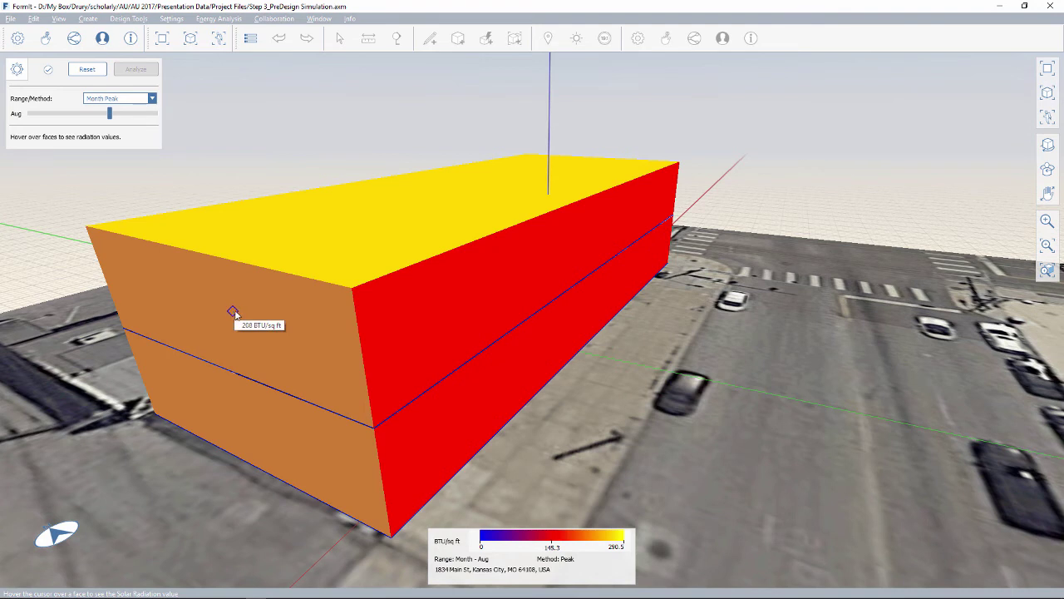
pyautogui.moveTo(239, 312); pyautogui.dragTo(233, 321, button='right')
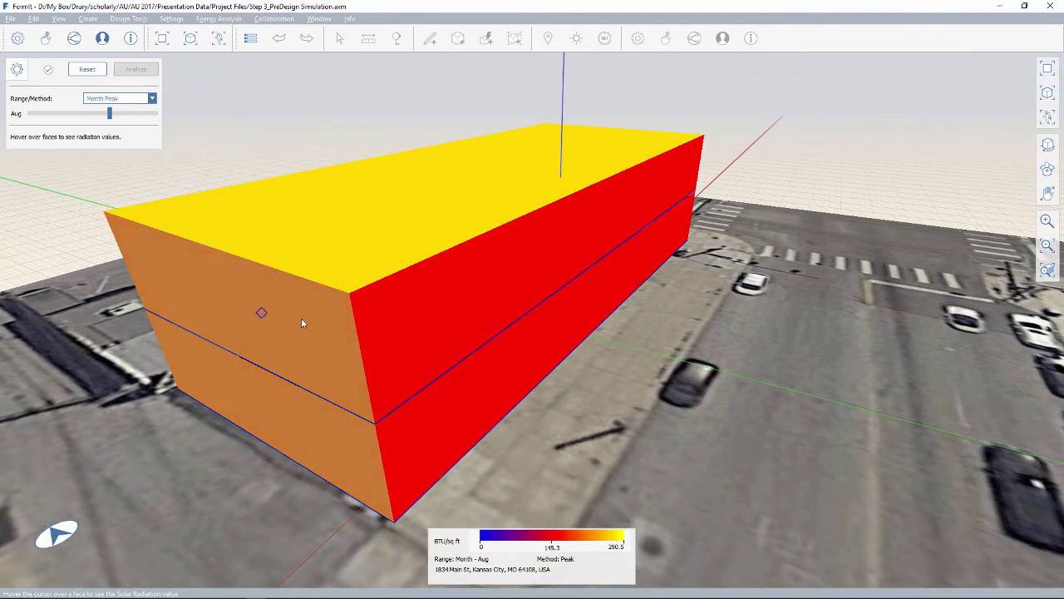
pyautogui.moveTo(565, 318)
pyautogui.mouseDown(button='right')
pyautogui.moveTo(408, 351)
pyautogui.moveTo(686, 370)
pyautogui.moveTo(556, 304)
pyautogui.moveTo(558, 333)
pyautogui.moveTo(490, 297)
pyautogui.moveTo(507, 295)
pyautogui.mouseUp(button='right')
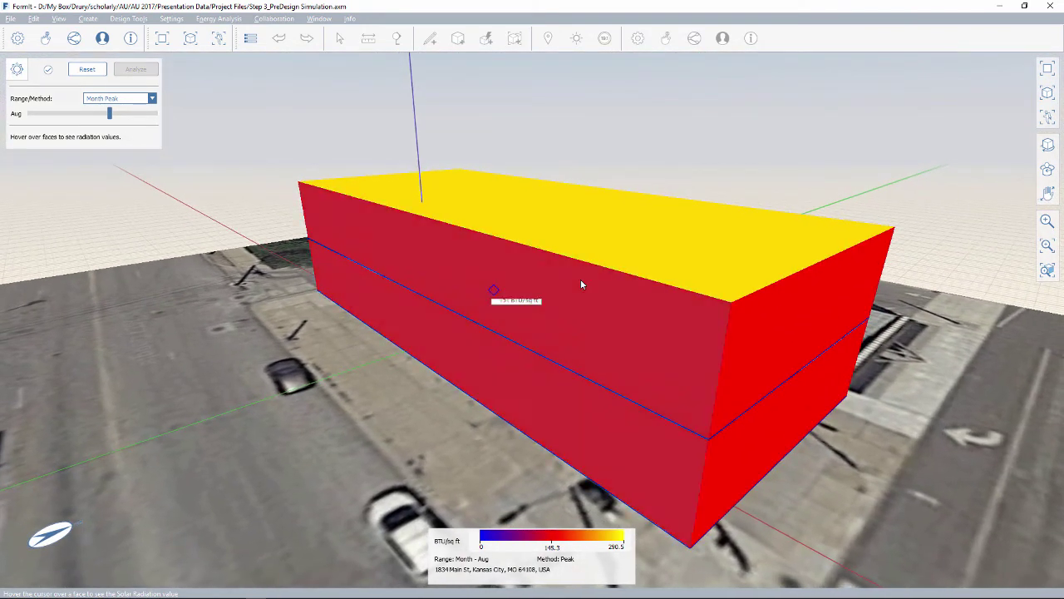
pyautogui.moveTo(618, 221)
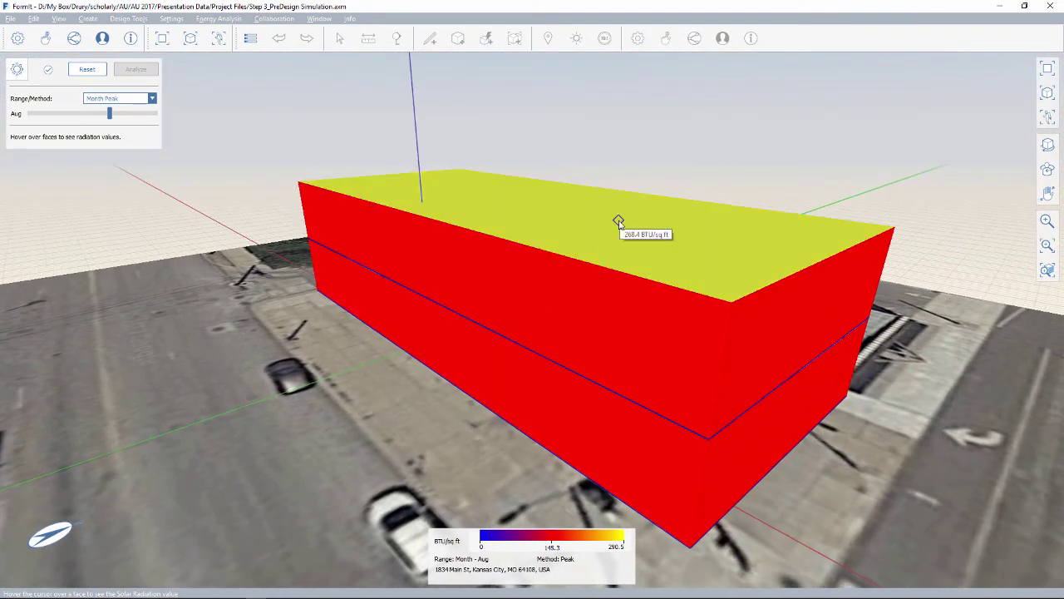
pyautogui.moveTo(554, 237)
pyautogui.mouseDown(button='right')
pyautogui.moveTo(569, 256)
pyautogui.moveTo(547, 259)
pyautogui.moveTo(601, 268)
pyautogui.moveTo(513, 257)
pyautogui.mouseUp(button='right')
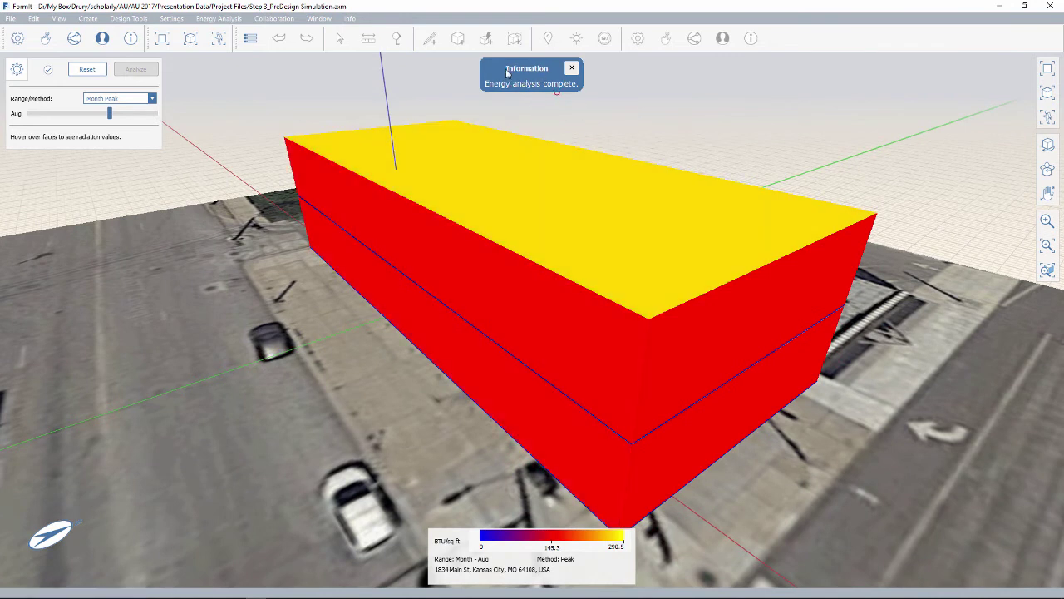
pyautogui.moveTo(542, 157); pyautogui.dragTo(533, 180, button='right')
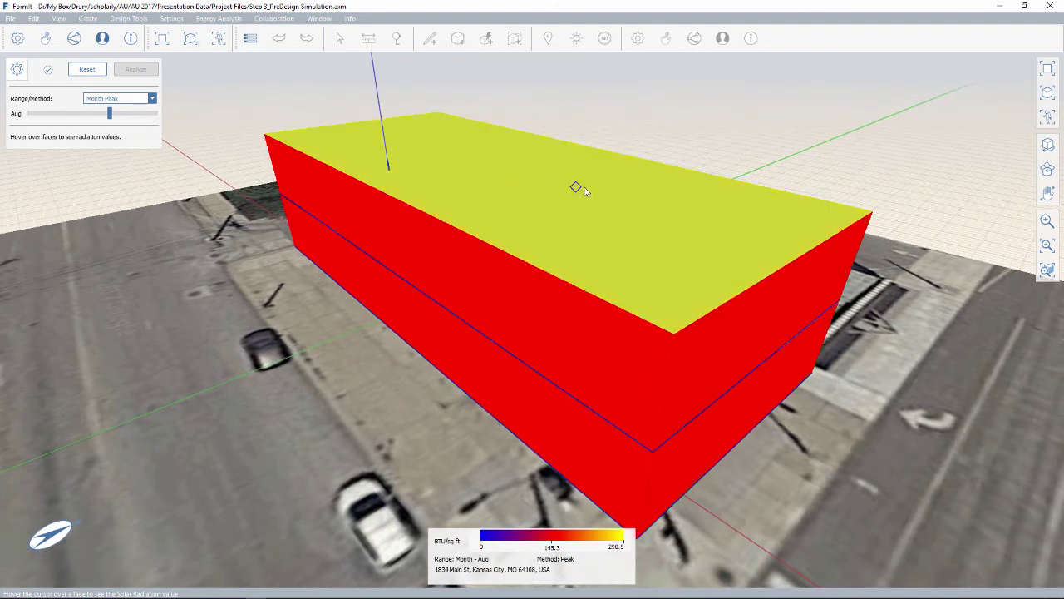
# Step: Export the current solar analysis view locally as a JPEG image in the Project Files folder, keeping the Viewport preset
pyautogui.click(11, 19)
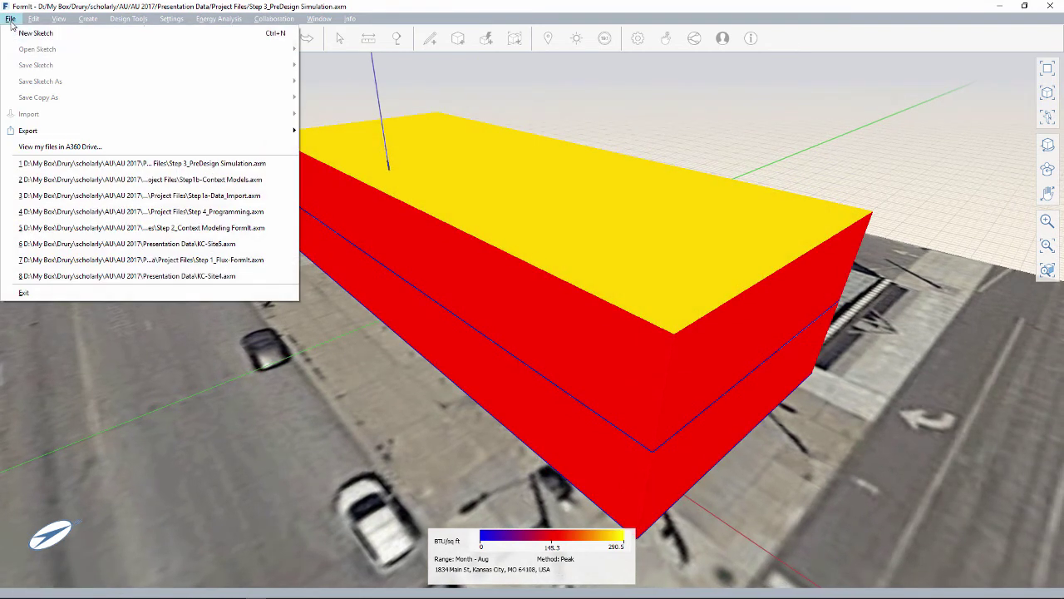
pyautogui.moveTo(82, 133)
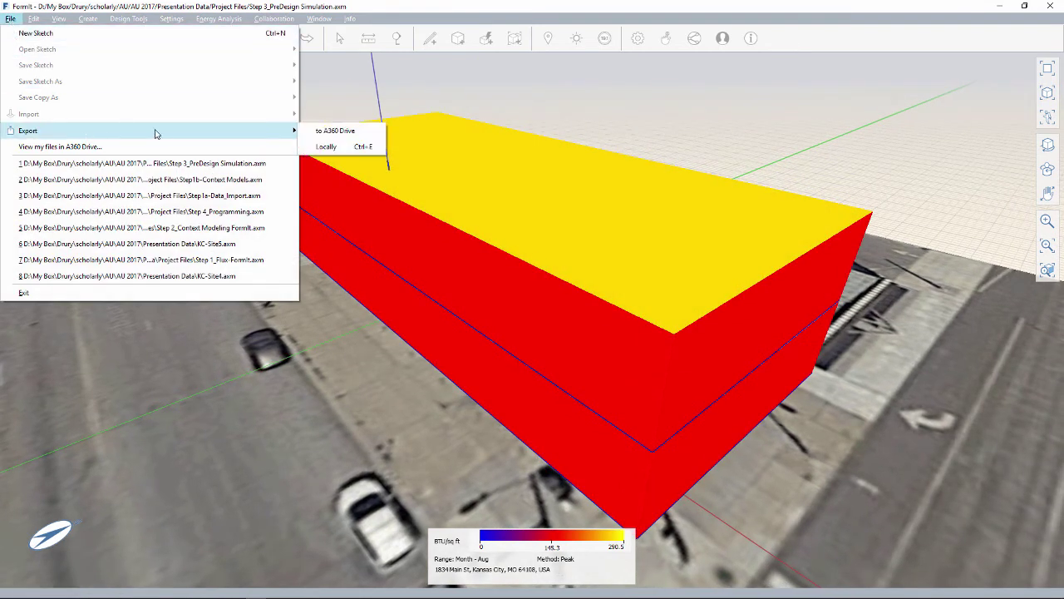
pyautogui.click(324, 147)
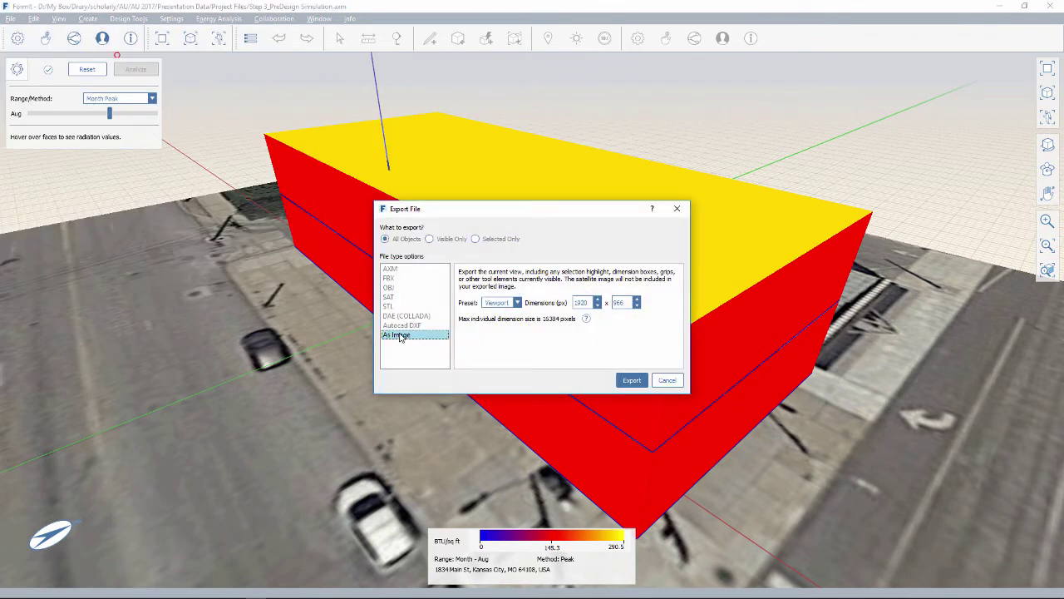
pyautogui.click(631, 384)
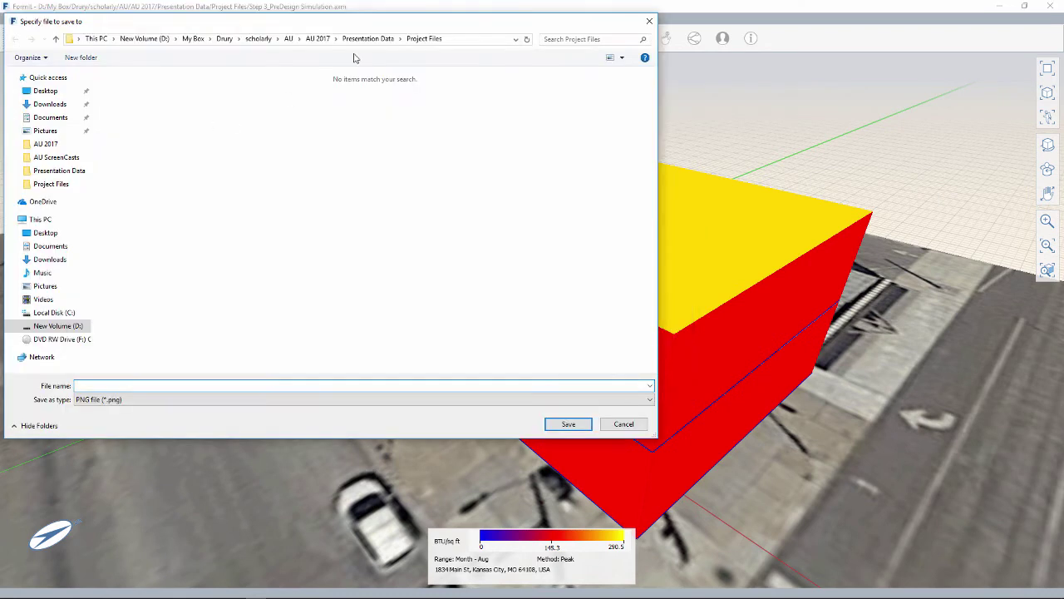
pyautogui.click(148, 399)
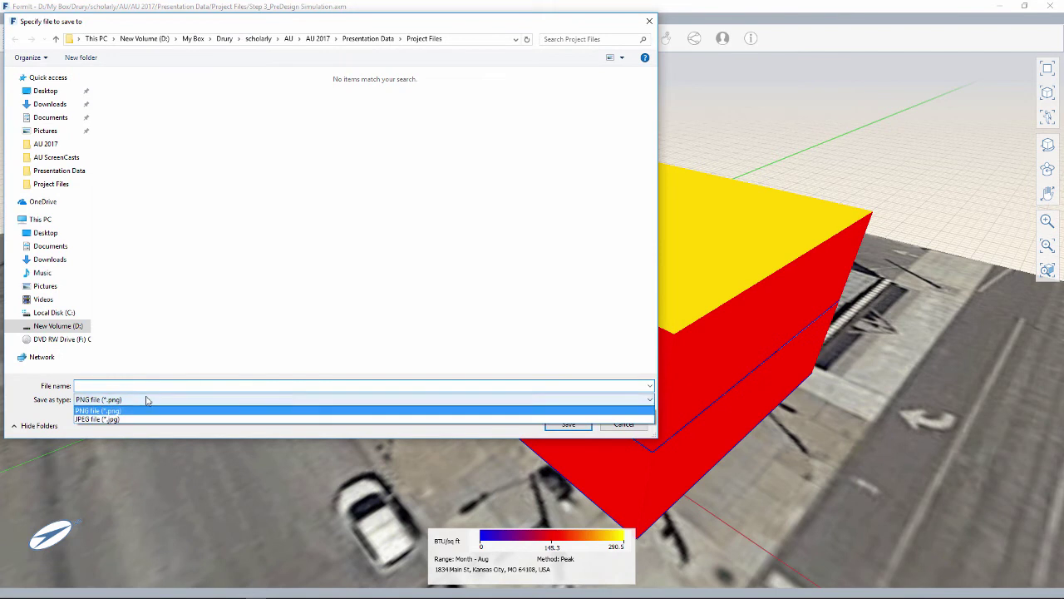
pyautogui.click(100, 419)
pyautogui.click(437, 104)
pyautogui.click(568, 424)
pyautogui.click(557, 305)
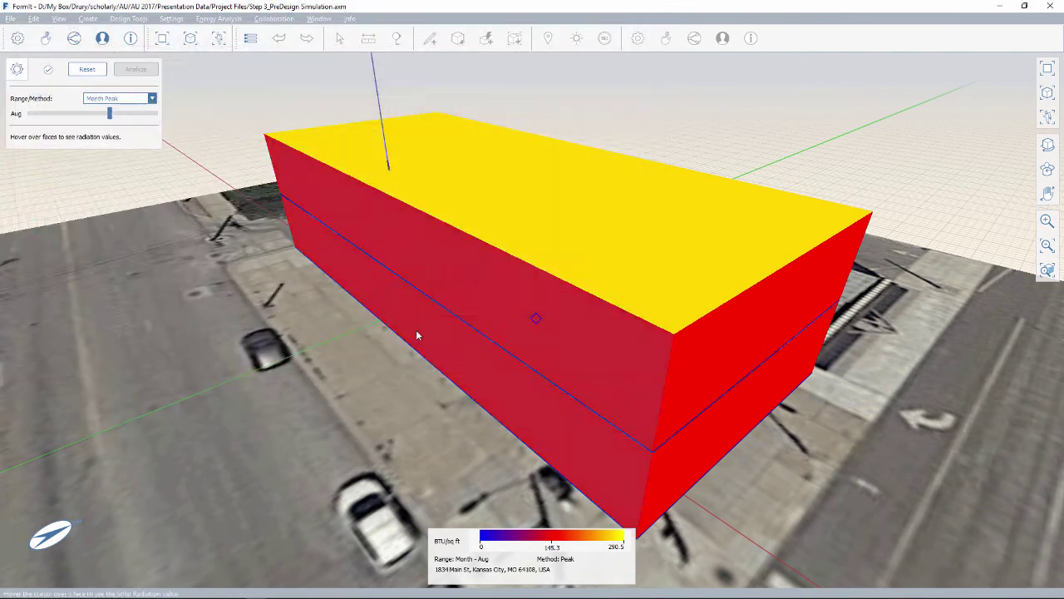
pyautogui.moveTo(255, 278); pyautogui.dragTo(549, 241, button='right')
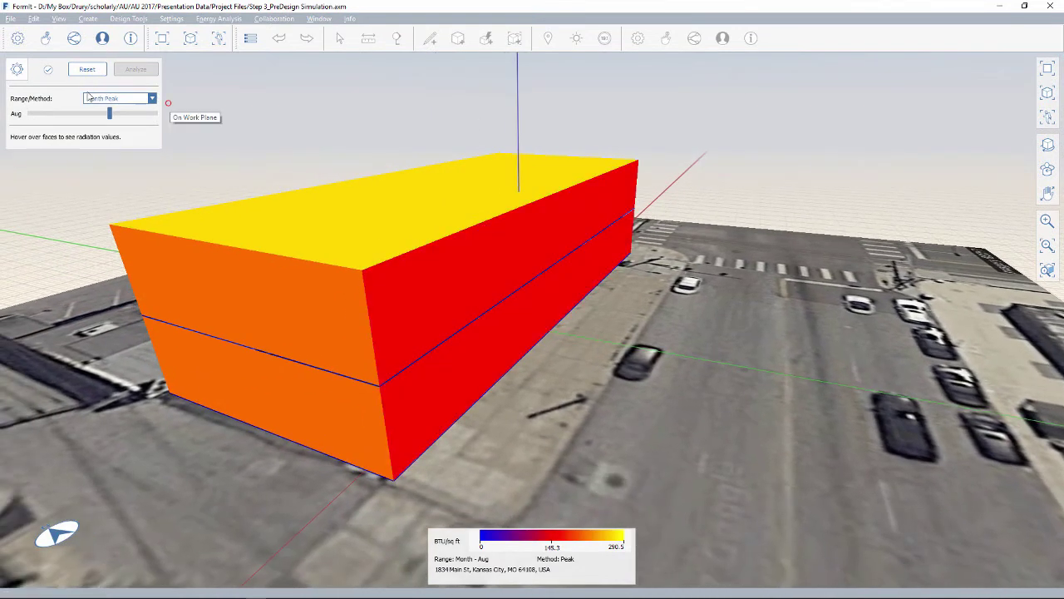
# Step: Export the August solar analysis view locally as a JPEG image named "Solar Radiation 2 - Aug" in the Project Files folder
pyautogui.click(9, 19)
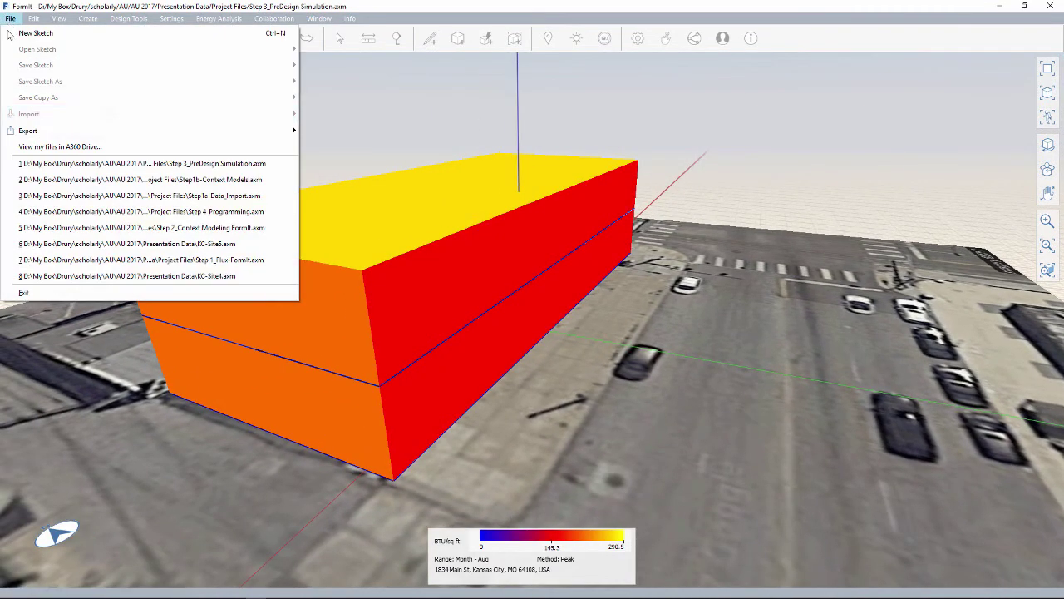
pyautogui.moveTo(157, 131)
pyautogui.click(324, 147)
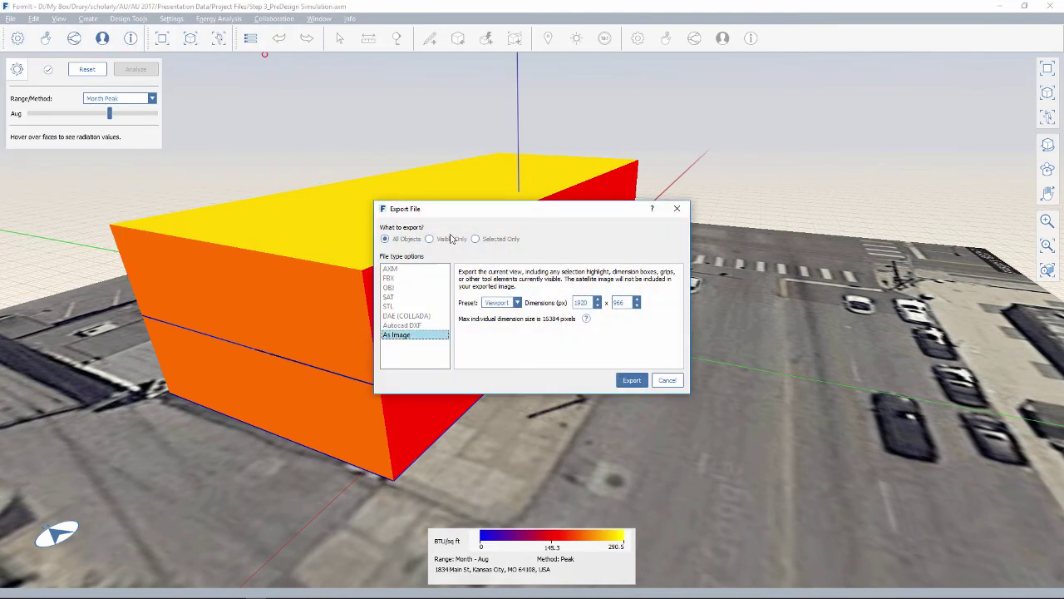
pyautogui.click(630, 379)
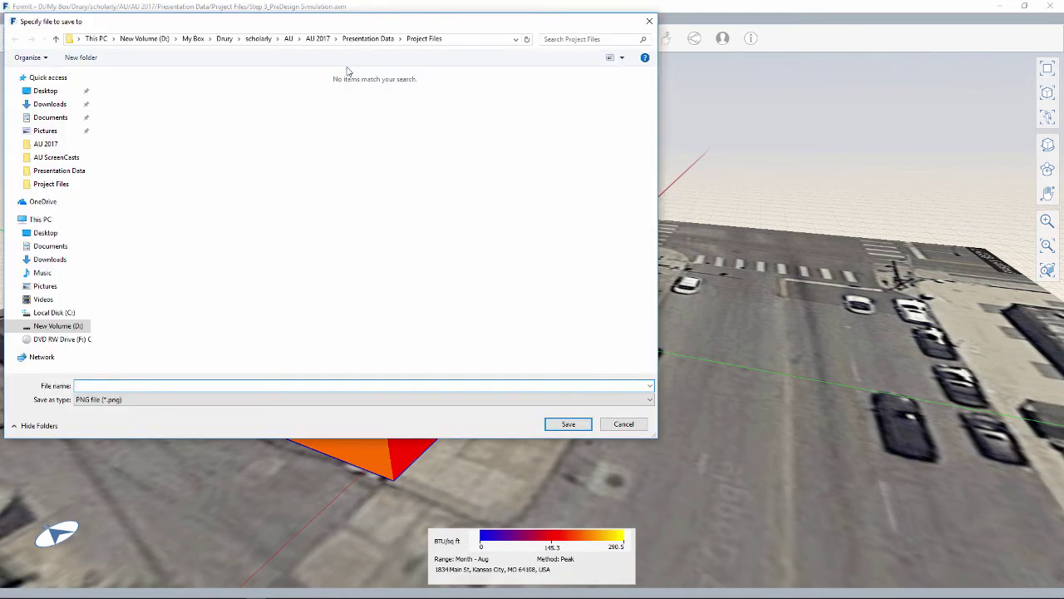
pyautogui.click(179, 399)
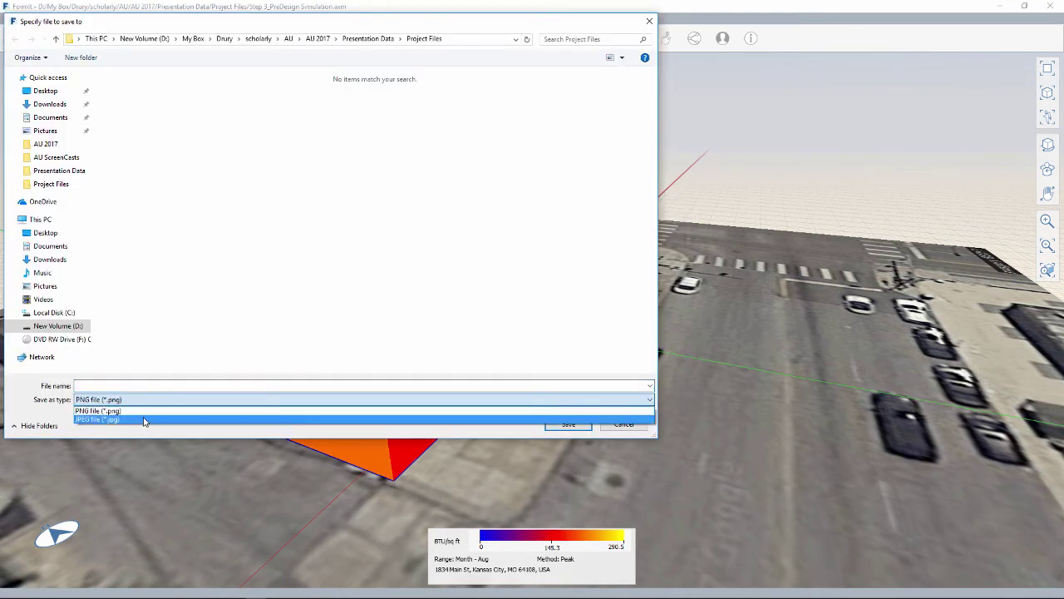
pyautogui.click(142, 418)
pyautogui.click(437, 104)
pyautogui.click(147, 387)
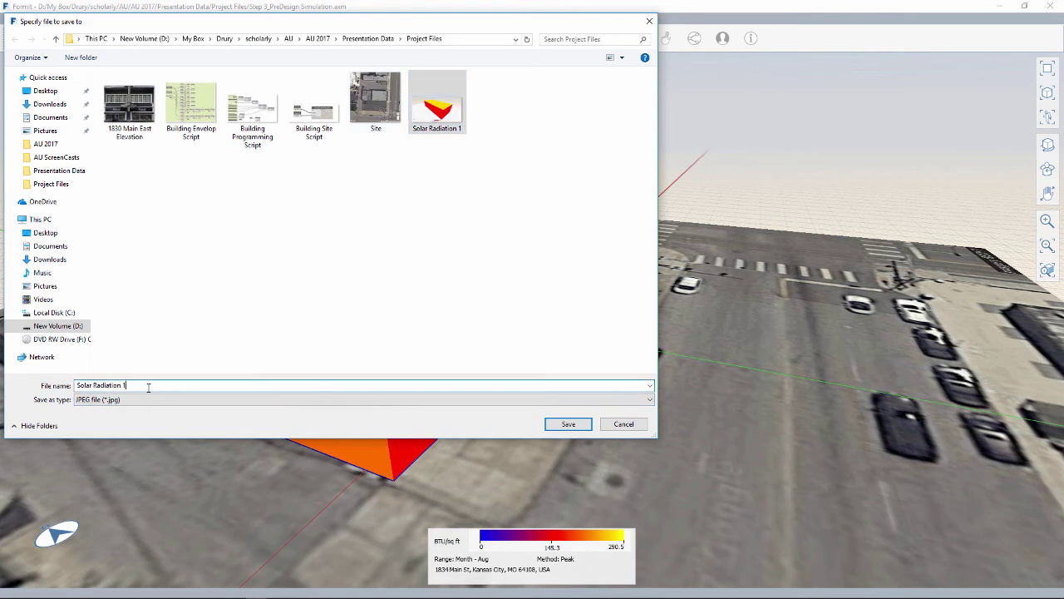
pyautogui.press('BackSpace')
pyautogui.write('2 - Aug')
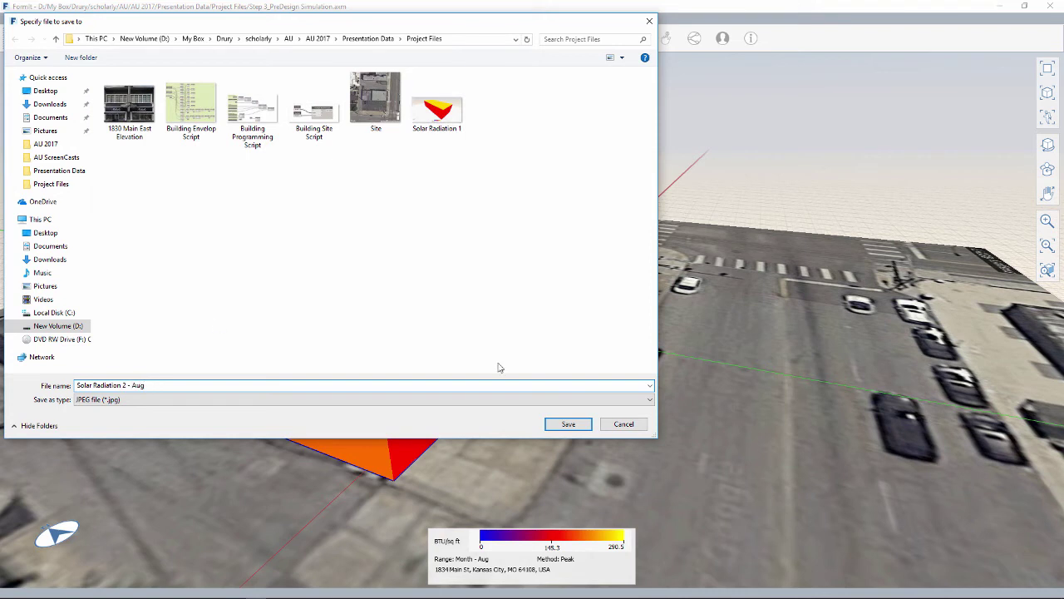
pyautogui.click(579, 427)
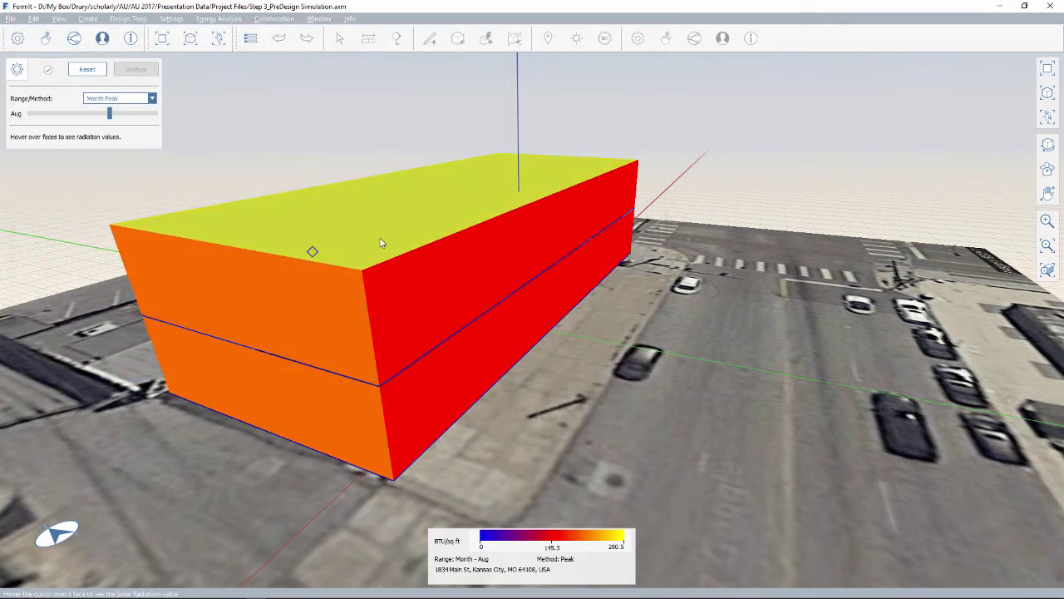
# Step: Set the Month Peak analysis month to January and inspect the radiation values on the building's long street side and adjoining end wall
pyautogui.moveTo(516, 265); pyautogui.dragTo(281, 281, button='middle')
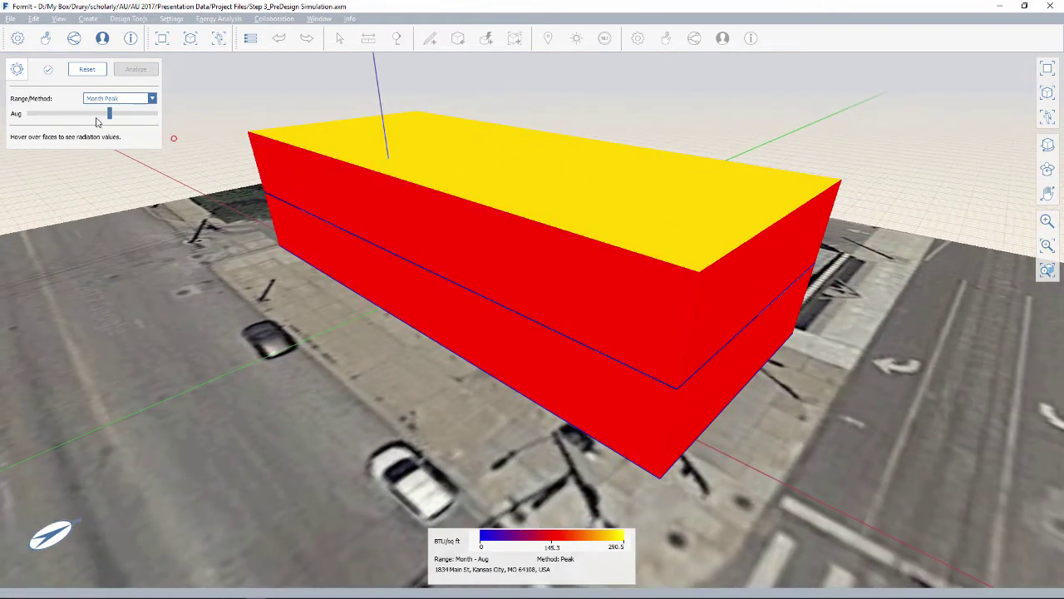
pyautogui.moveTo(109, 114); pyautogui.dragTo(29, 113)
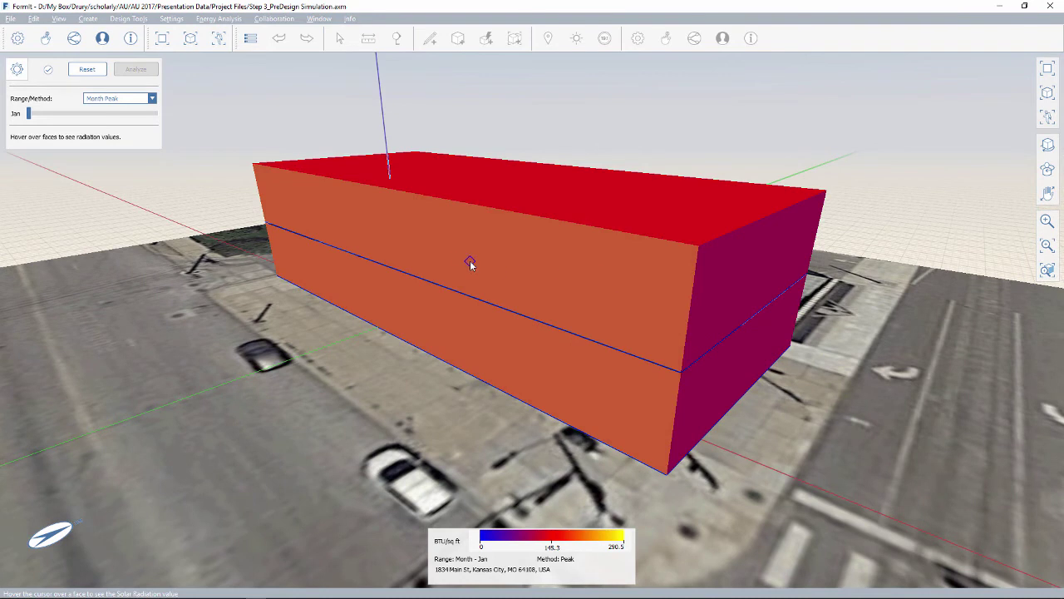
pyautogui.moveTo(469, 263)
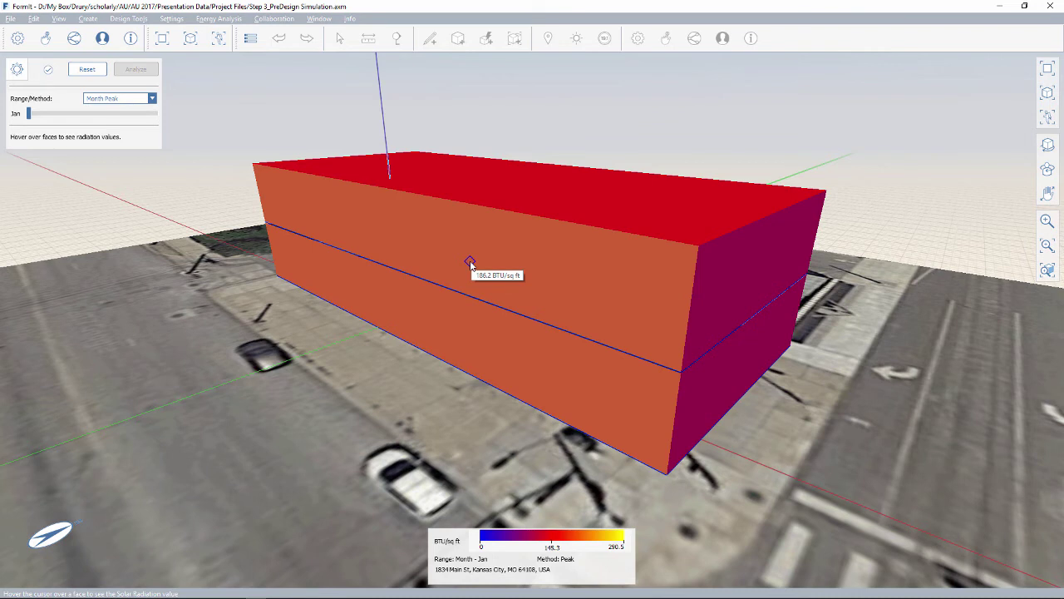
pyautogui.moveTo(487, 265); pyautogui.dragTo(485, 276, button='right')
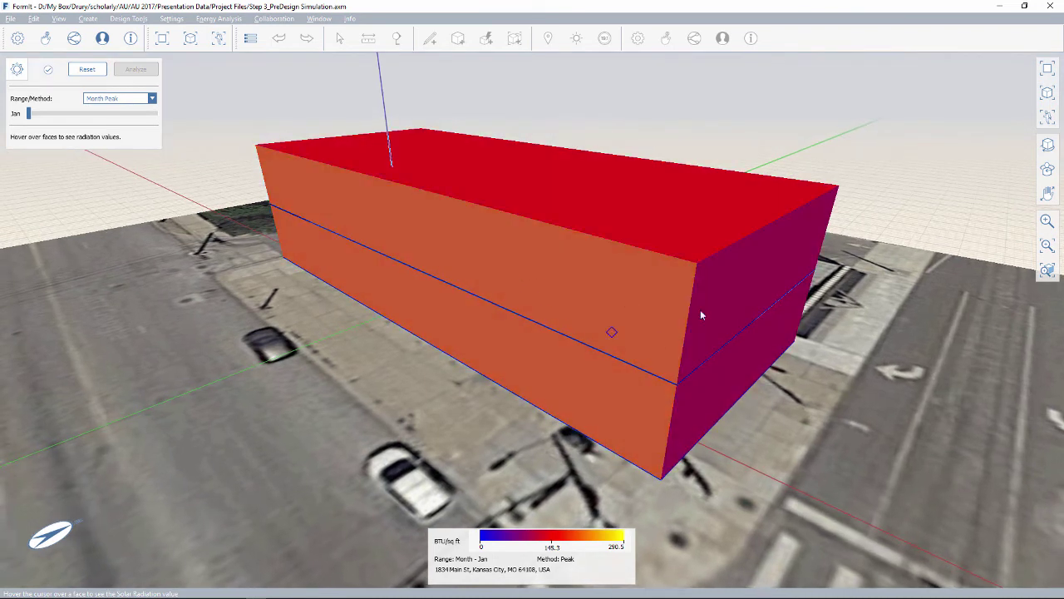
pyautogui.moveTo(557, 279)
pyautogui.moveTo(521, 272); pyautogui.dragTo(513, 278, button='right')
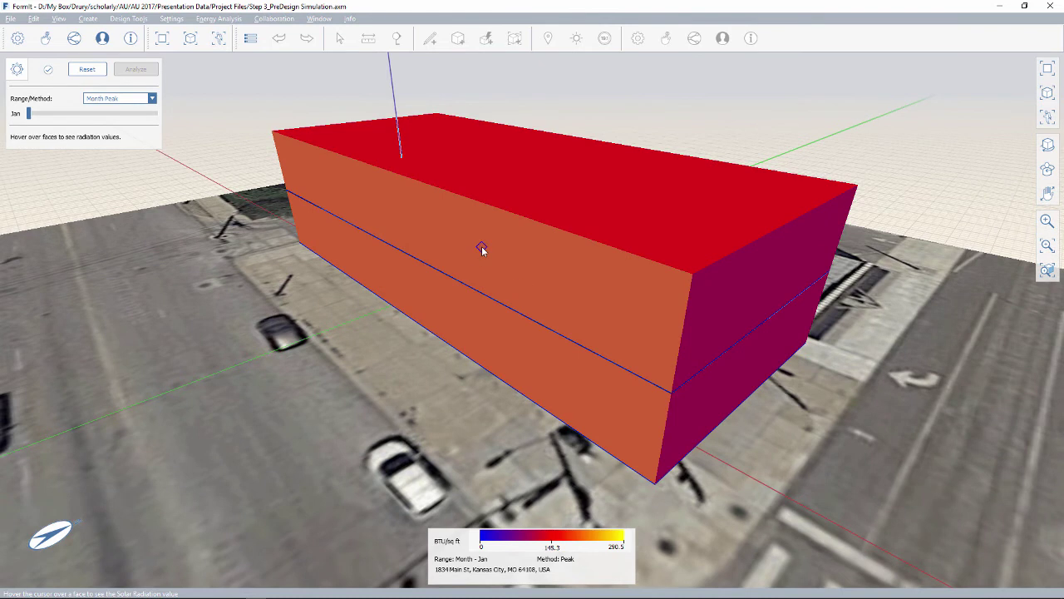
pyautogui.moveTo(404, 224); pyautogui.dragTo(320, 222, button='right')
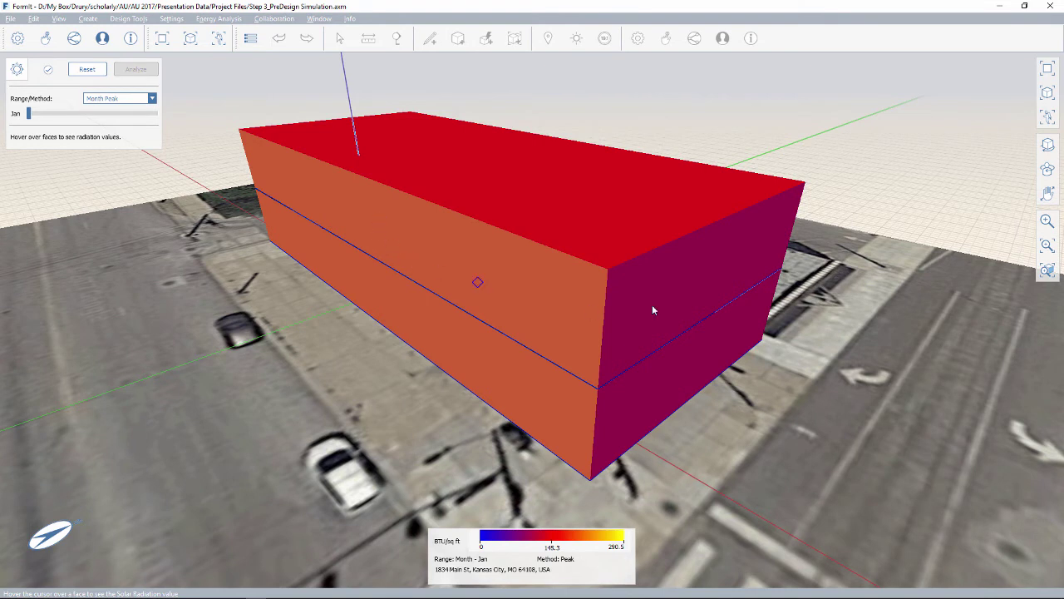
pyautogui.moveTo(574, 316)
# Step: Export the January solar analysis view locally as a JPEG image named "Solar Radiation 3 - Jan" in the Project Files folder
pyautogui.click(11, 19)
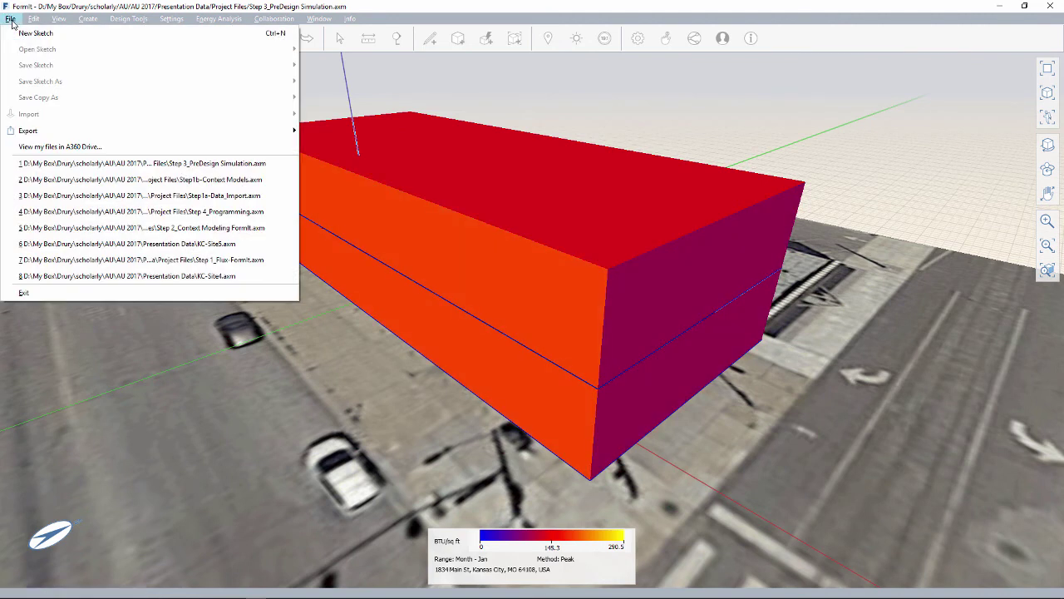
pyautogui.moveTo(63, 133)
pyautogui.click(327, 147)
pyautogui.click(631, 380)
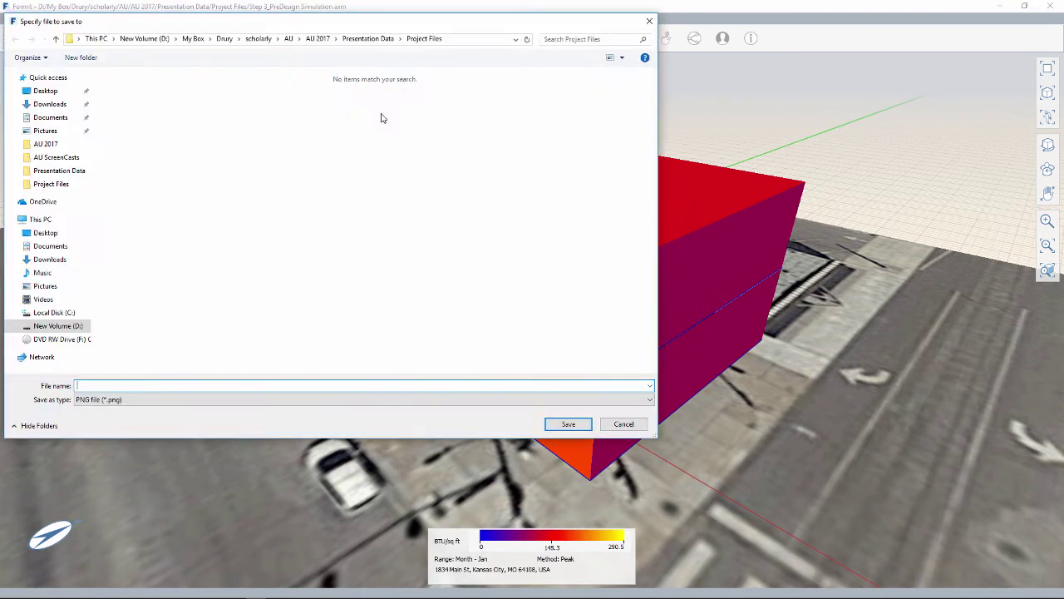
pyautogui.click(158, 399)
pyautogui.click(158, 423)
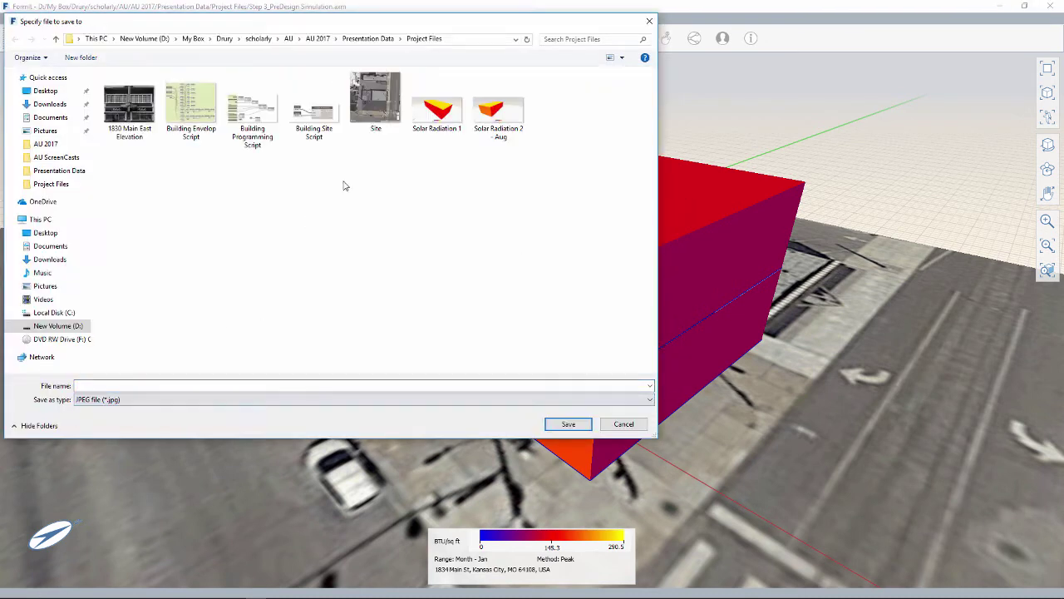
pyautogui.click(507, 119)
pyautogui.click(168, 386)
pyautogui.click(169, 386)
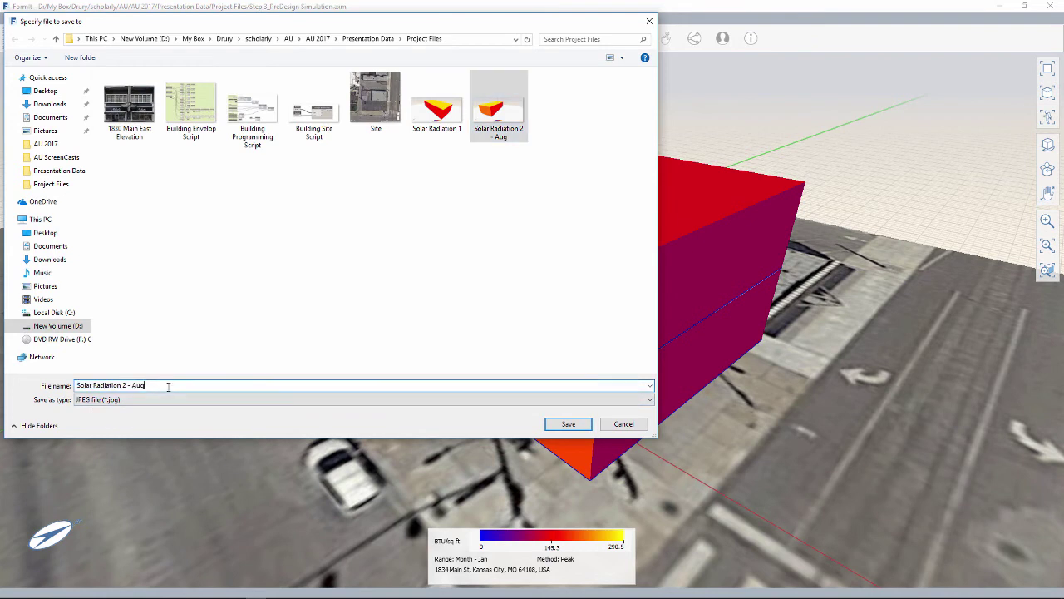
pyautogui.press('BackSpace')
pyautogui.press('BackSpace')
pyautogui.press('BackSpace')
pyautogui.press('BackSpace')
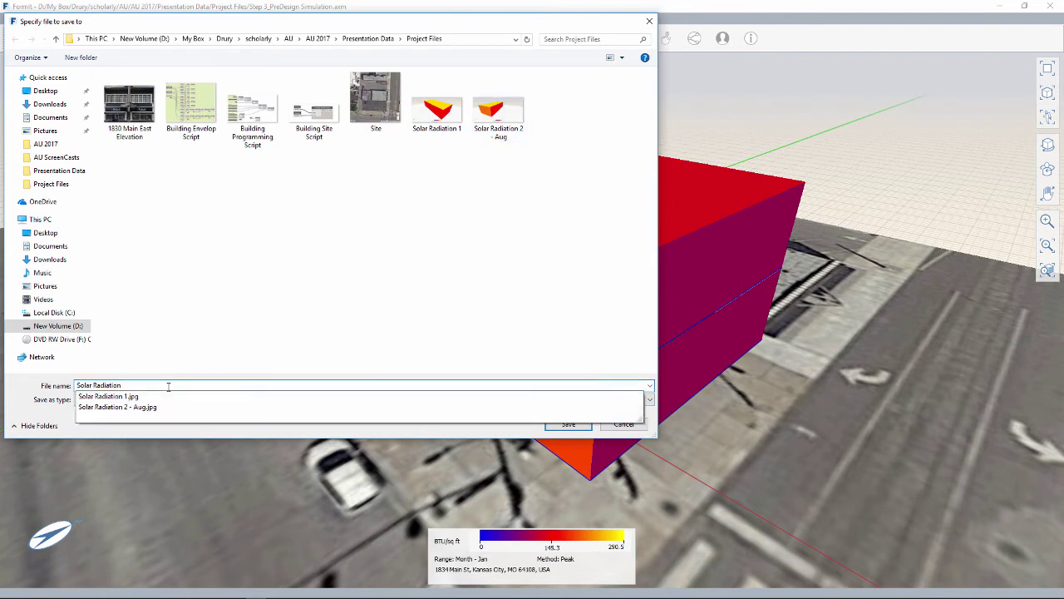
pyautogui.write('3 - Jan')
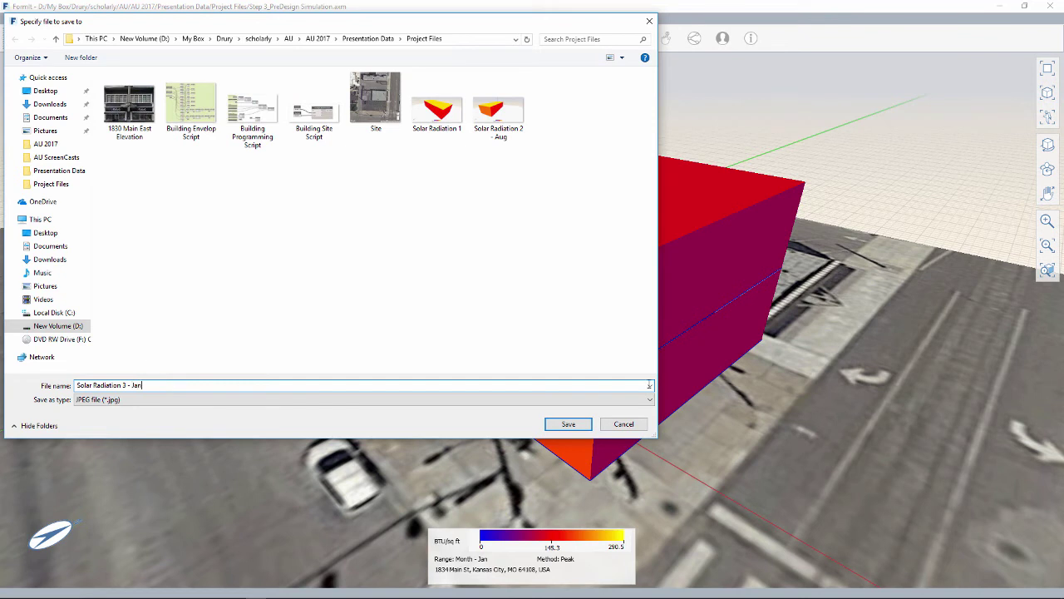
pyautogui.click(570, 424)
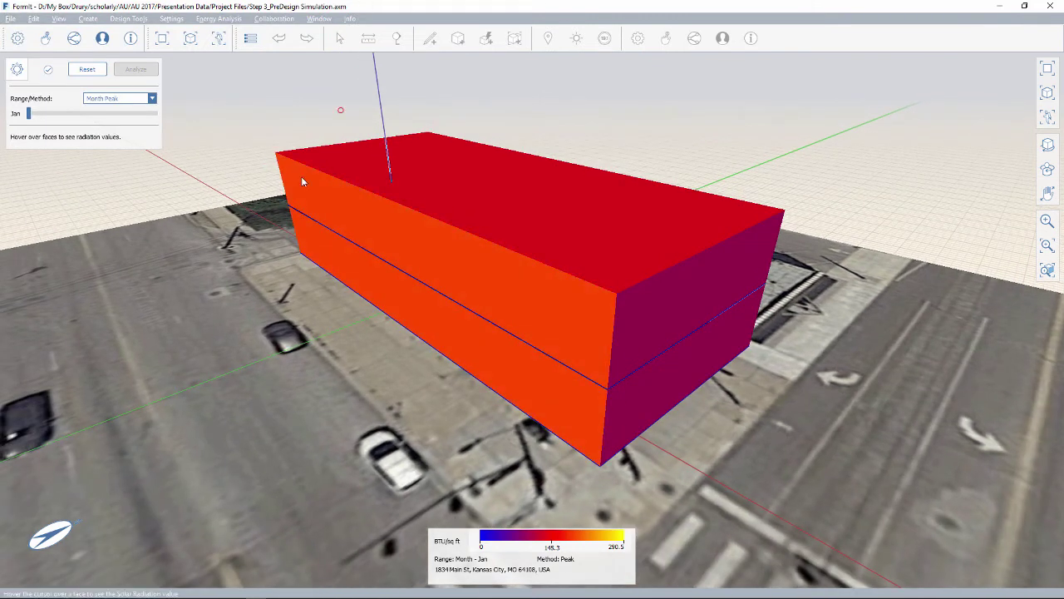
# Step: Switch to the FormIt web app in the browser and maximize its window
pyautogui.moveTo(856, 143); pyautogui.dragTo(875, 152, button='middle')
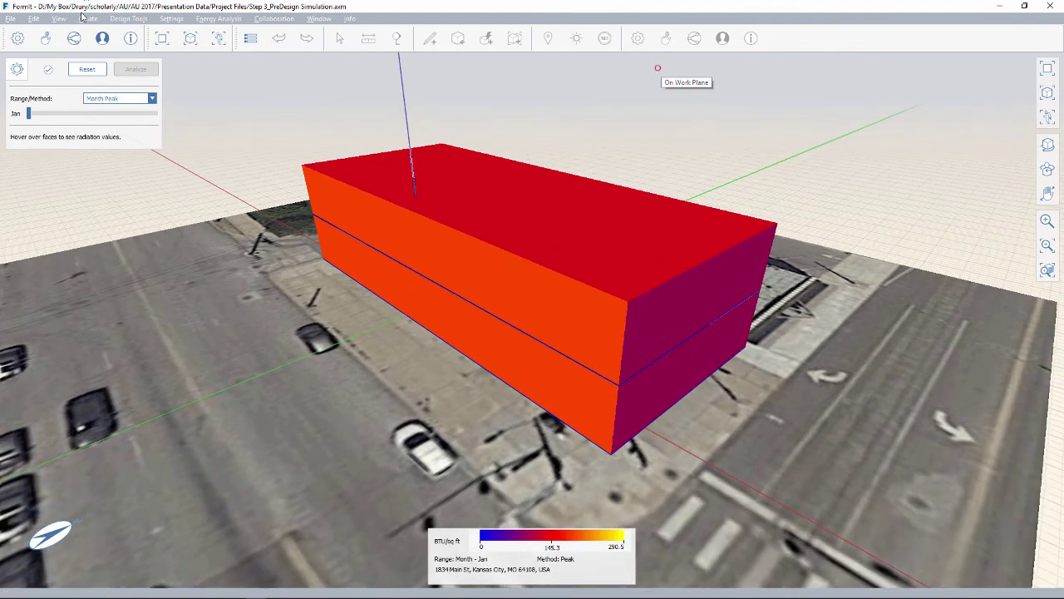
pyautogui.hotkey('alt', 'Tab')
pyautogui.hotkey('alt', 'Tab')
pyautogui.hotkey('alt', 'Tab')
pyautogui.press('Escape')
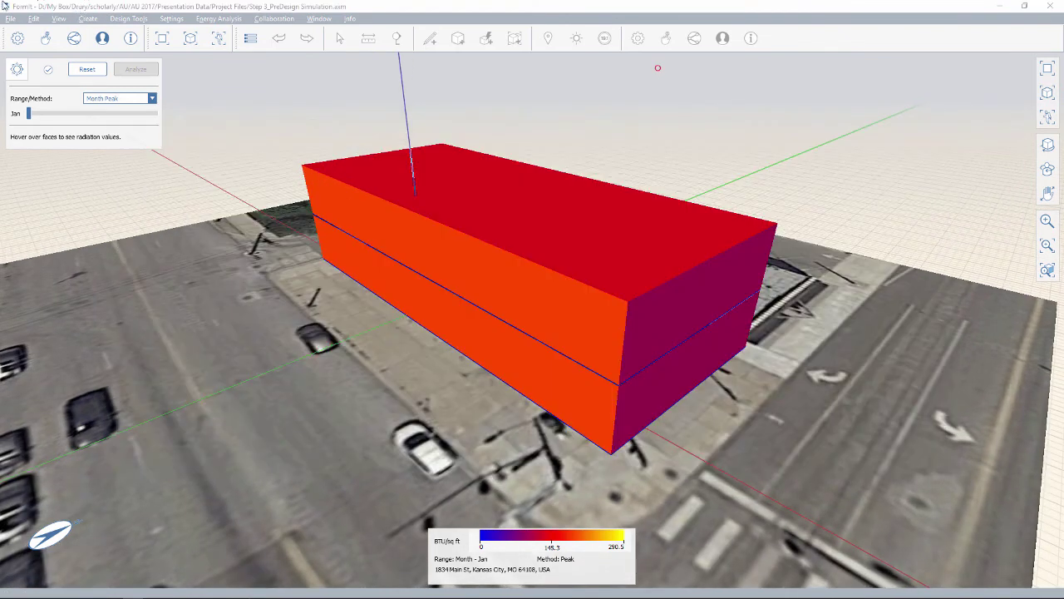
pyautogui.moveTo(0, 173); pyautogui.dragTo(480, 135)
pyautogui.doubleClick(486, 136)
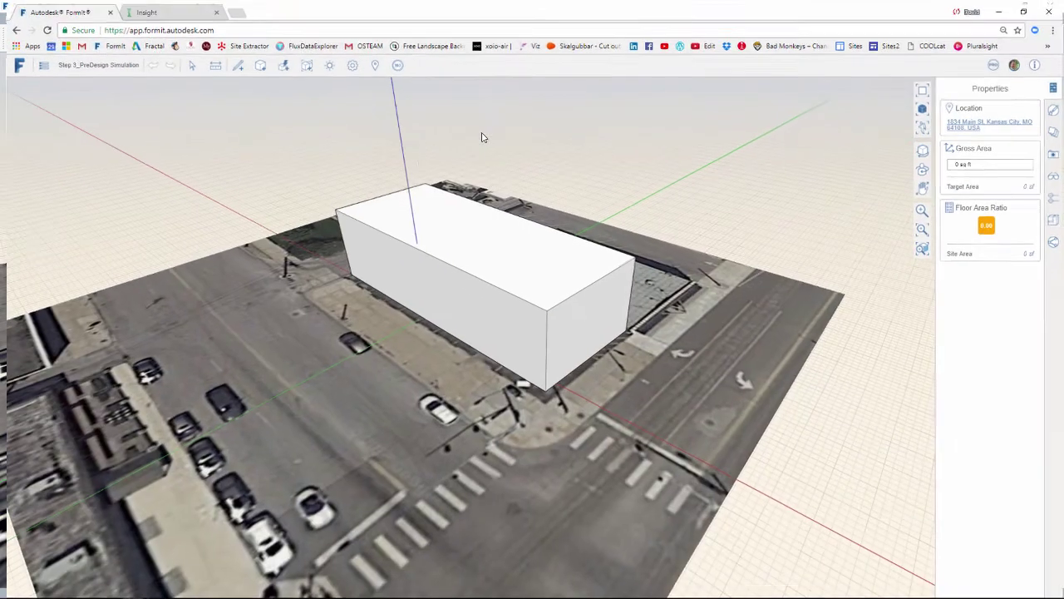
# Step: Open the site's location map and display the monthly temperature data of the weather station northeast of the site
pyautogui.scroll(5, 485, 238)
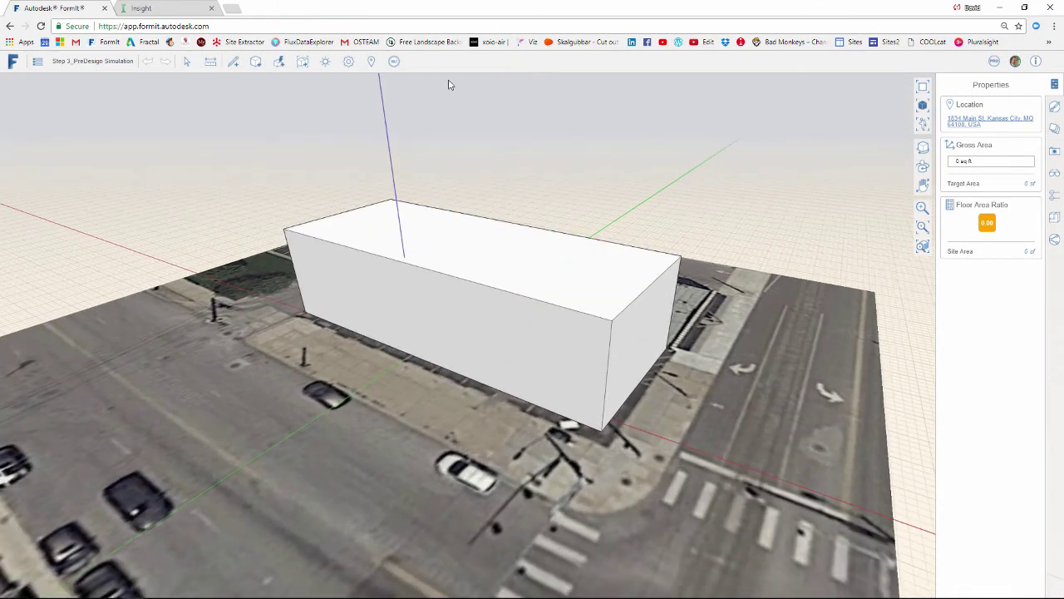
pyautogui.click(371, 60)
pyautogui.moveTo(601, 176); pyautogui.dragTo(511, 209)
pyautogui.scroll(2, 511, 213)
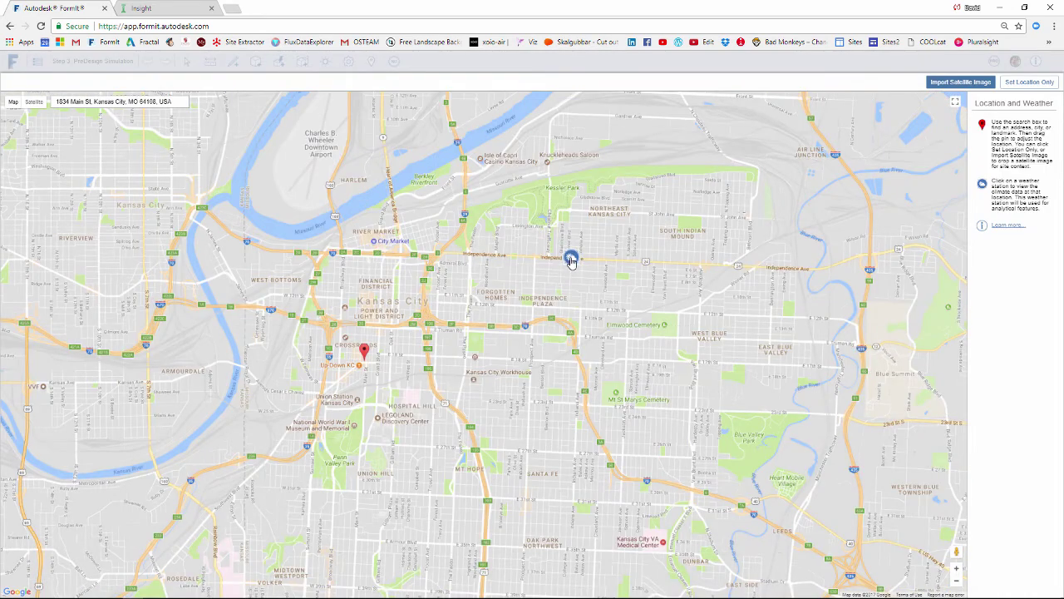
pyautogui.click(571, 259)
pyautogui.click(570, 259)
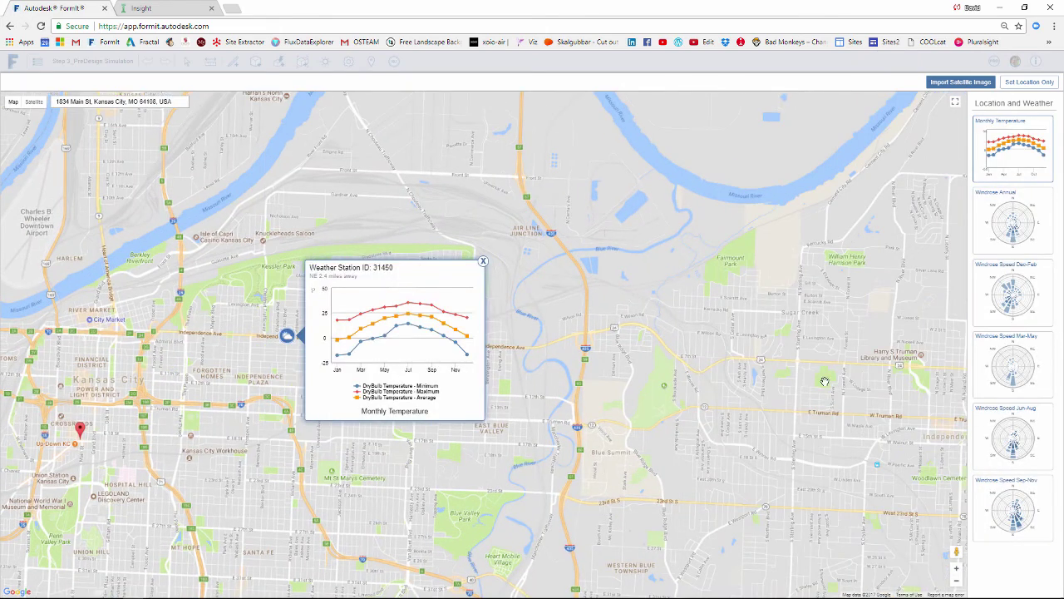
# Step: Examine the weather station's Windrose Annual chart for the prevailing wind direction and close the station's climate data
pyautogui.click(1016, 226)
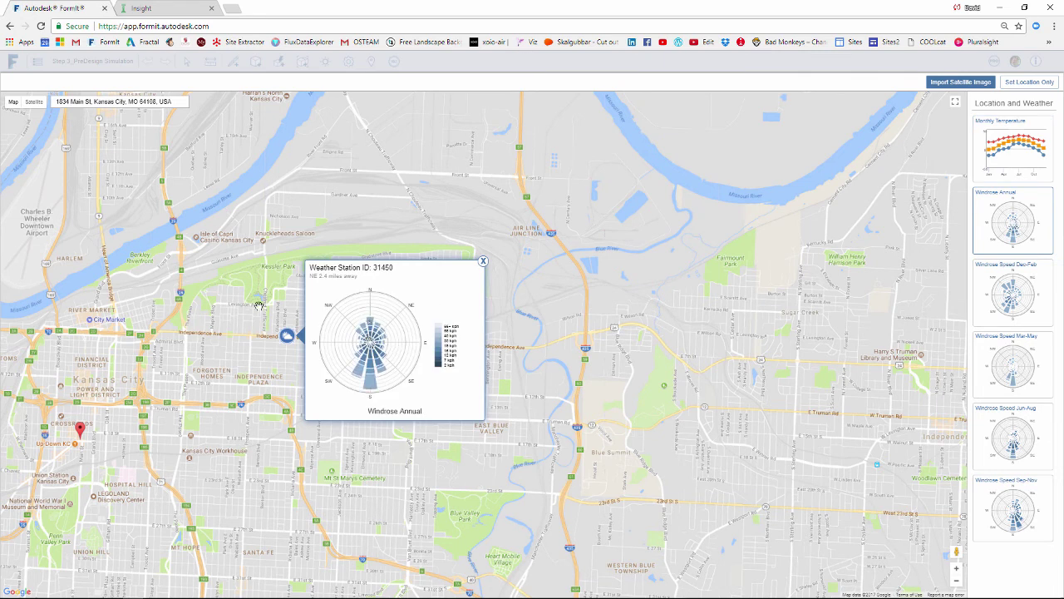
pyautogui.moveTo(375, 382)
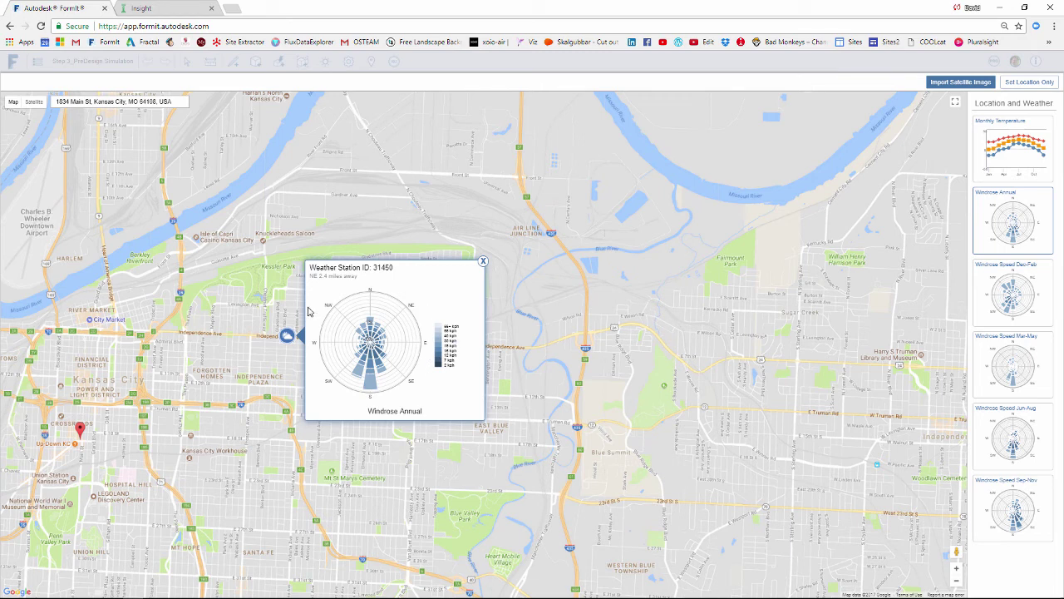
pyautogui.click(484, 263)
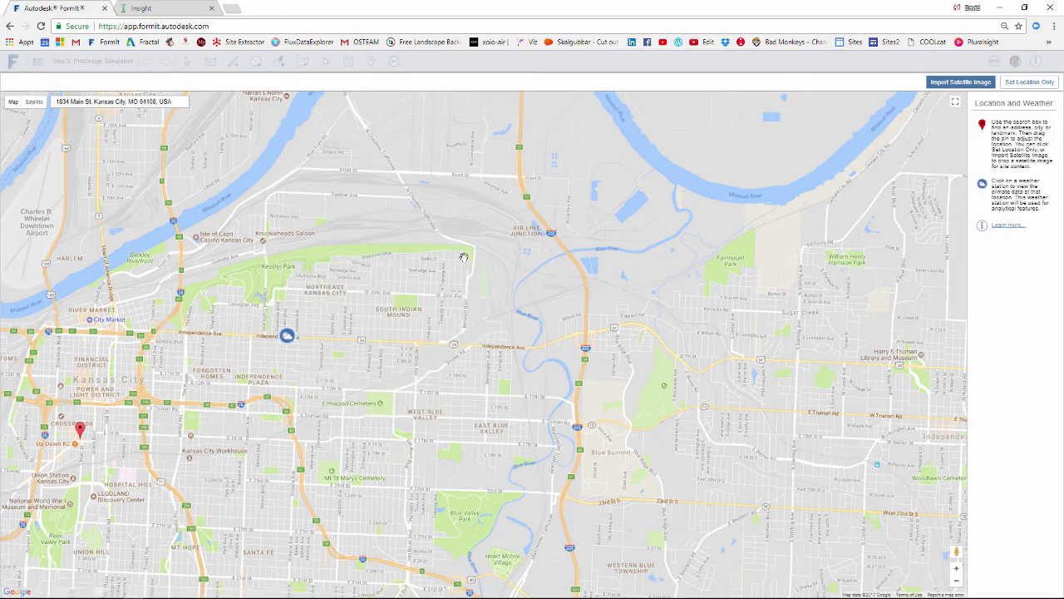
# Step: Reopen the weather station's climate data, examine the Windrose Speed Dec-Feb chart, and close it
pyautogui.click(290, 340)
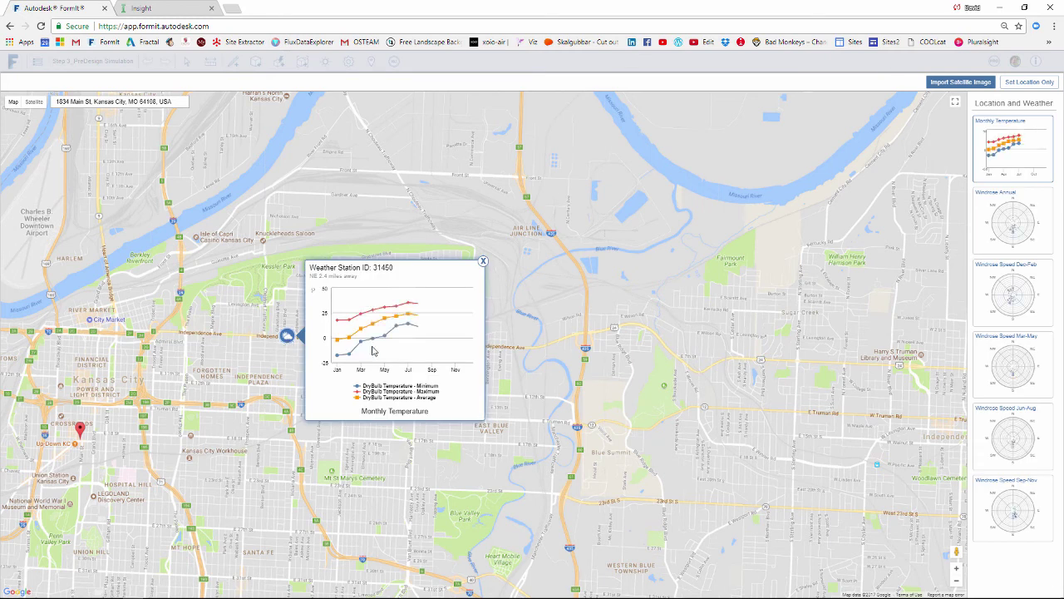
pyautogui.click(1027, 297)
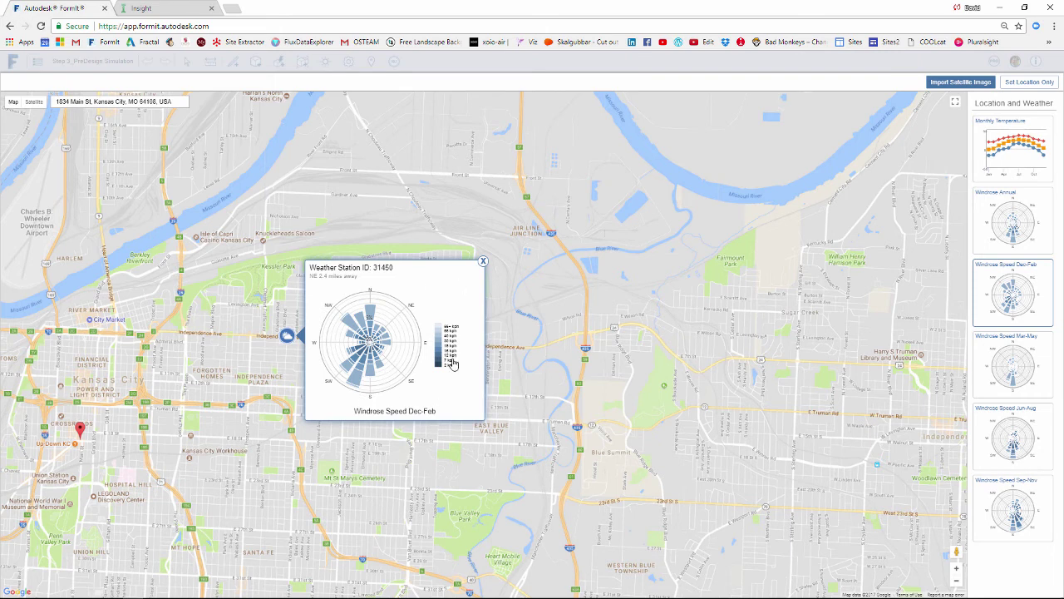
pyautogui.click(483, 263)
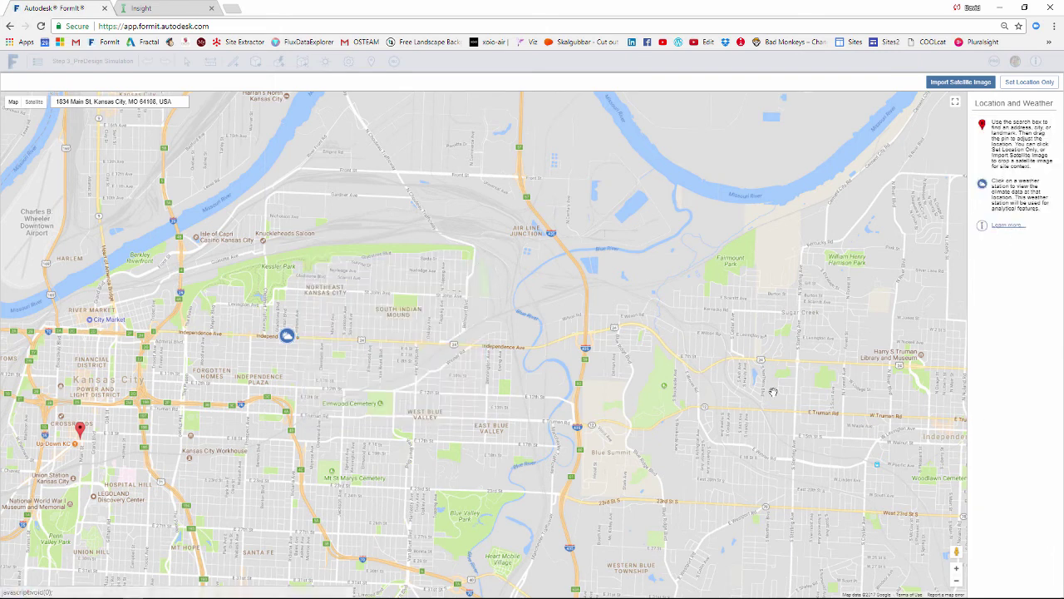
# Step: Reopen the weather station's climate data and examine the strongest wind directions in the Windrose Speed Mar-May chart
pyautogui.click(287, 336)
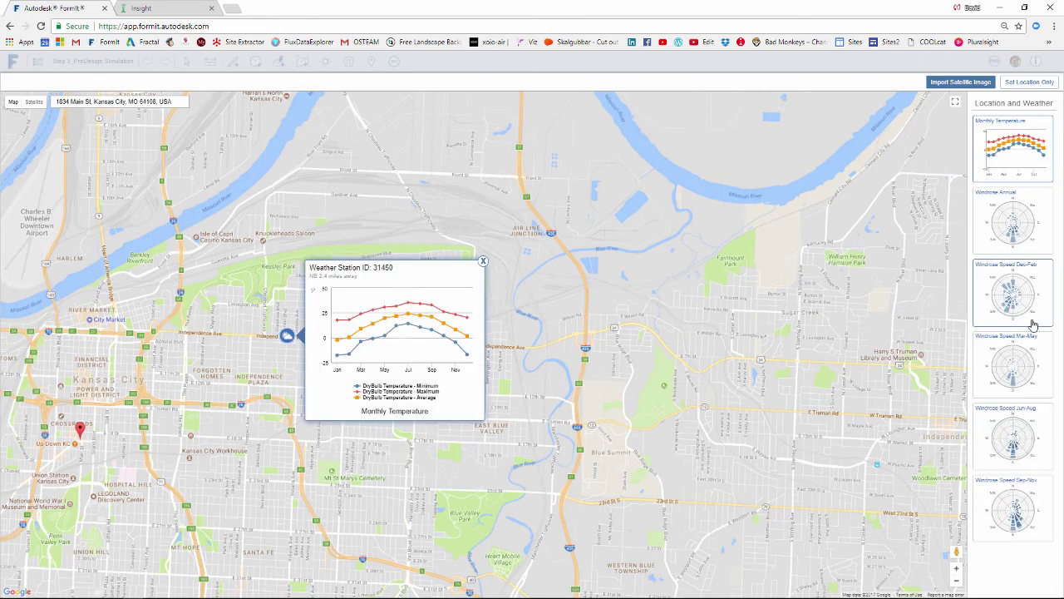
pyautogui.click(1020, 359)
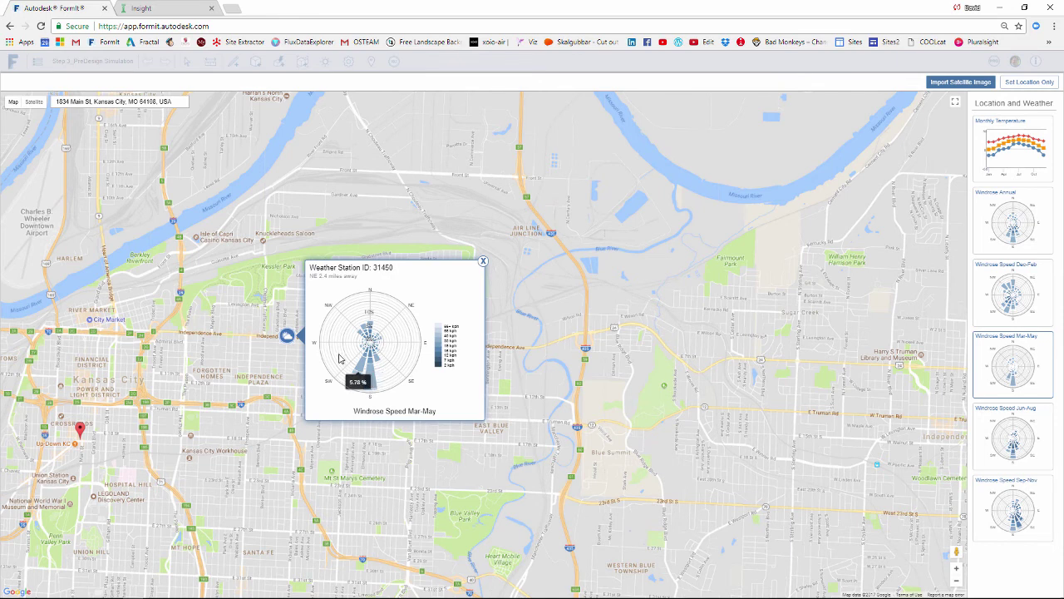
pyautogui.moveTo(356, 363)
pyautogui.moveTo(372, 393)
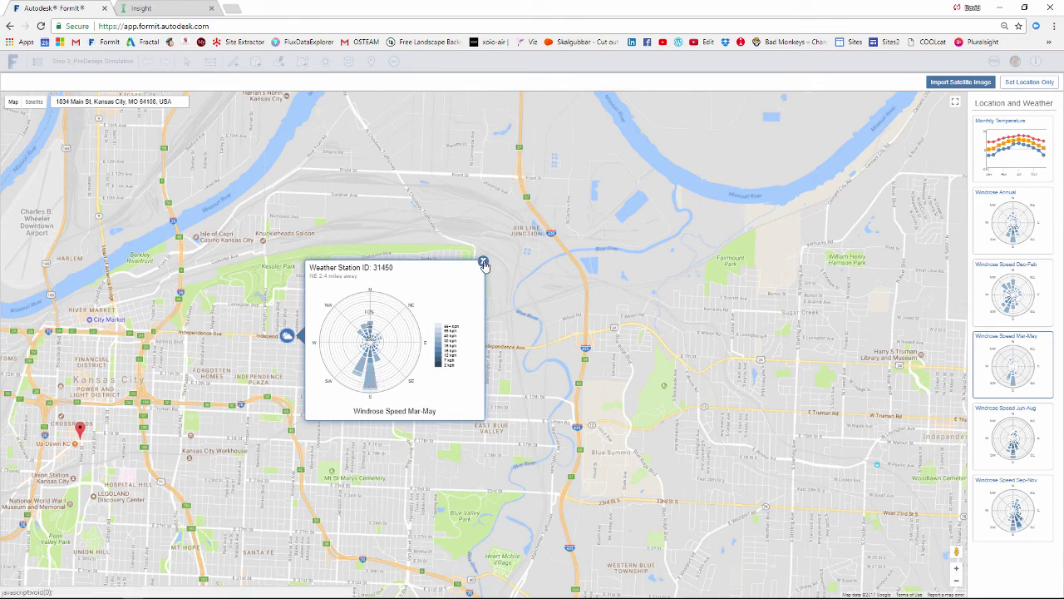
# Step: Display the weather station's Windrose Speed Sep-Nov chart
pyautogui.click(1026, 515)
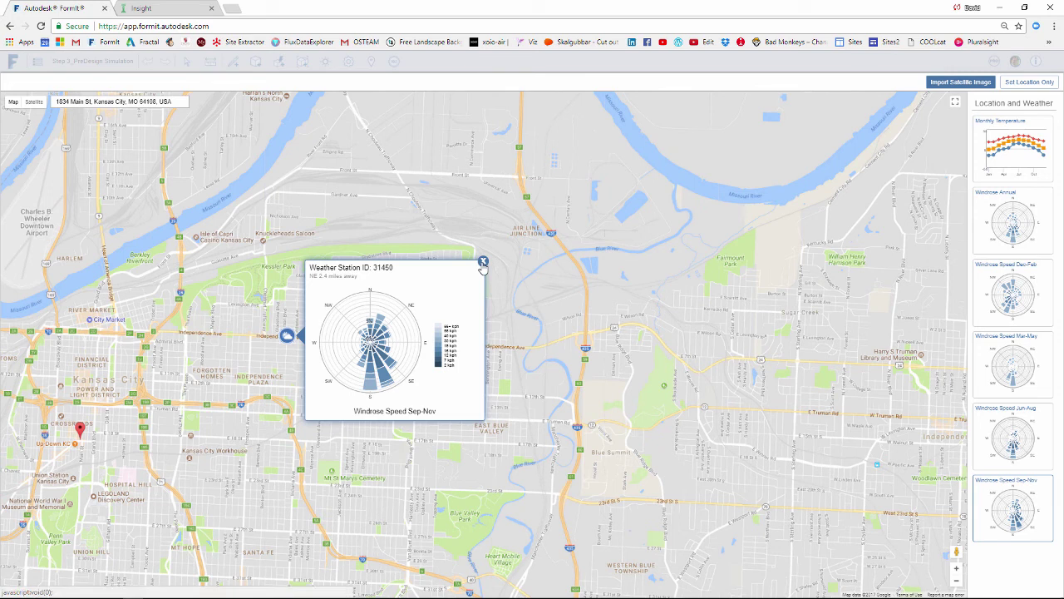
# Step: Switch to the FormIt desktop app, exit the solar analysis, and view the model's Insight energy results
pyautogui.hotkey('alt', 'Tab')
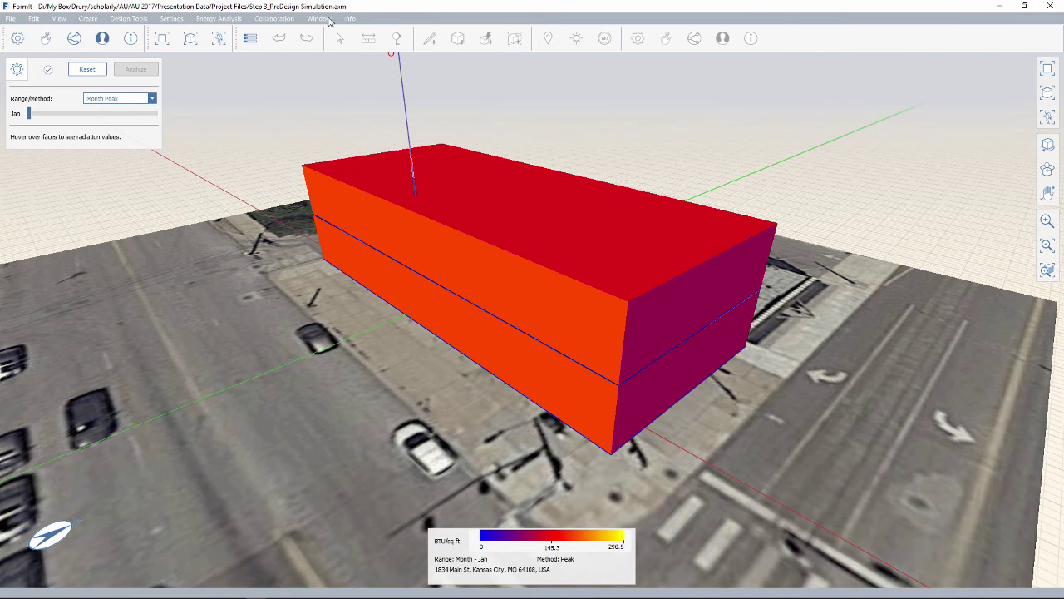
pyautogui.click(50, 71)
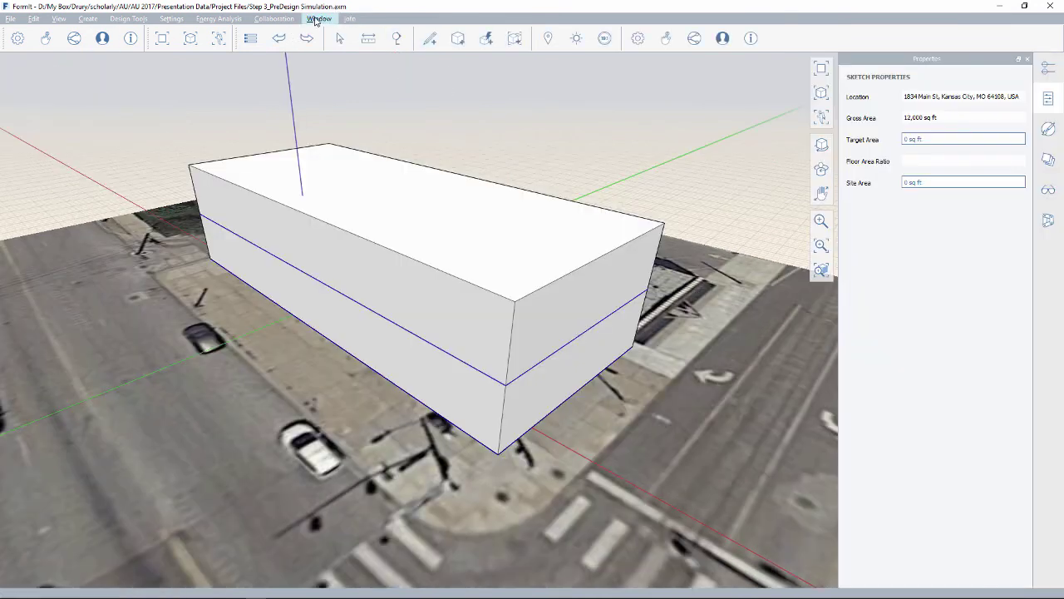
pyautogui.click(604, 38)
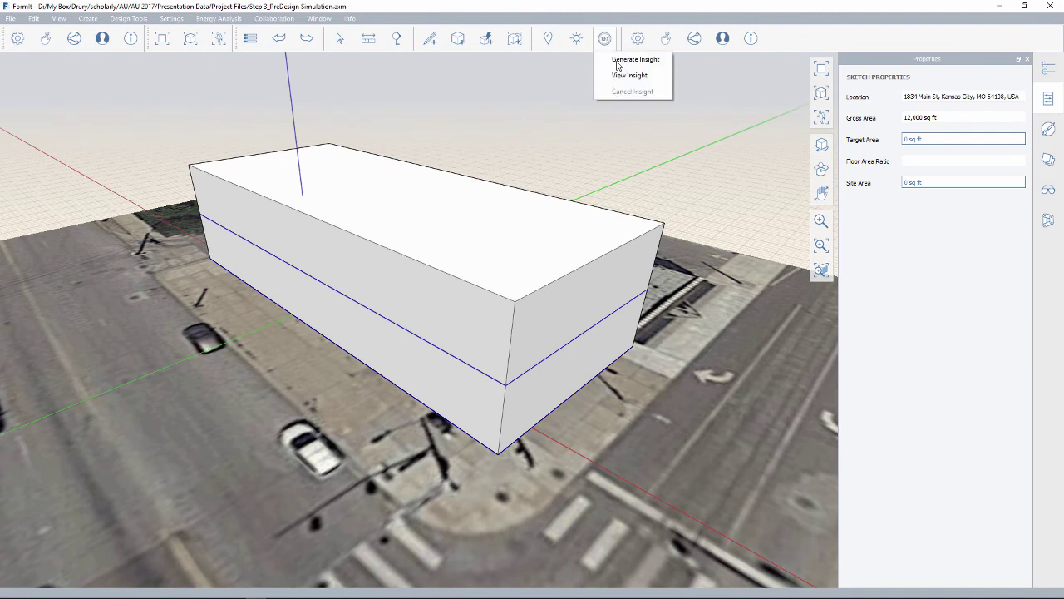
pyautogui.click(624, 77)
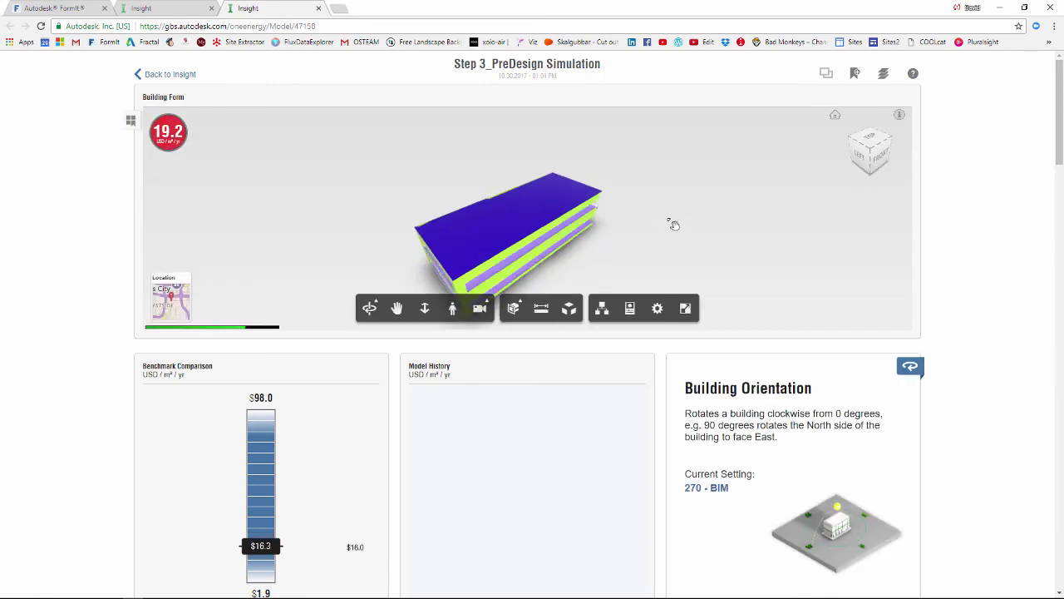
# Step: Inspect the building form from another angle and review the benchmark comparison and building factor cards
pyautogui.moveTo(577, 223); pyautogui.dragTo(404, 185)
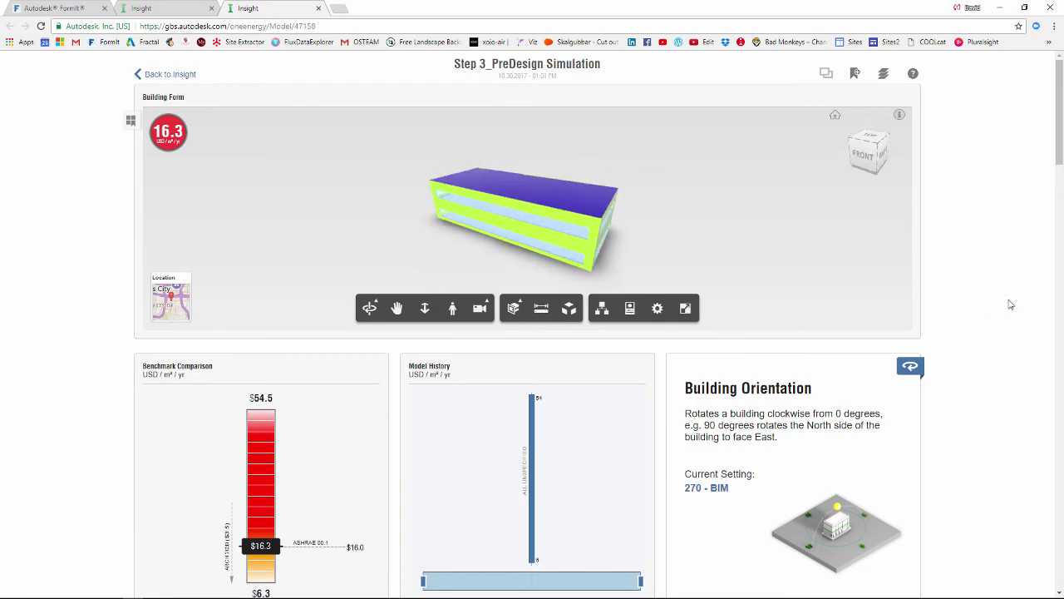
pyautogui.scroll(-1, 1006, 310)
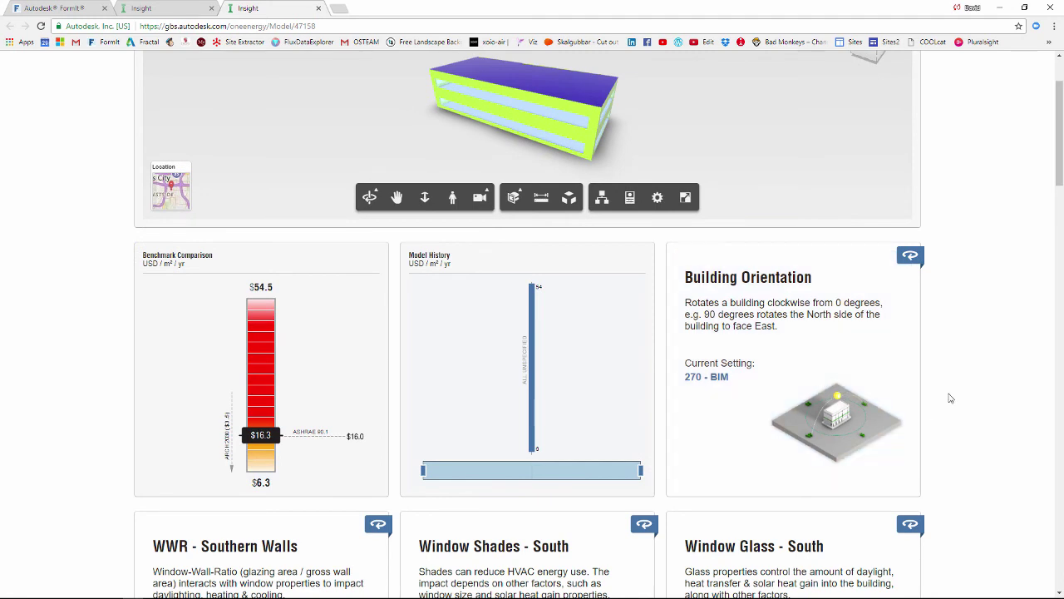
pyautogui.moveTo(1060, 143); pyautogui.dragTo(1062, 218)
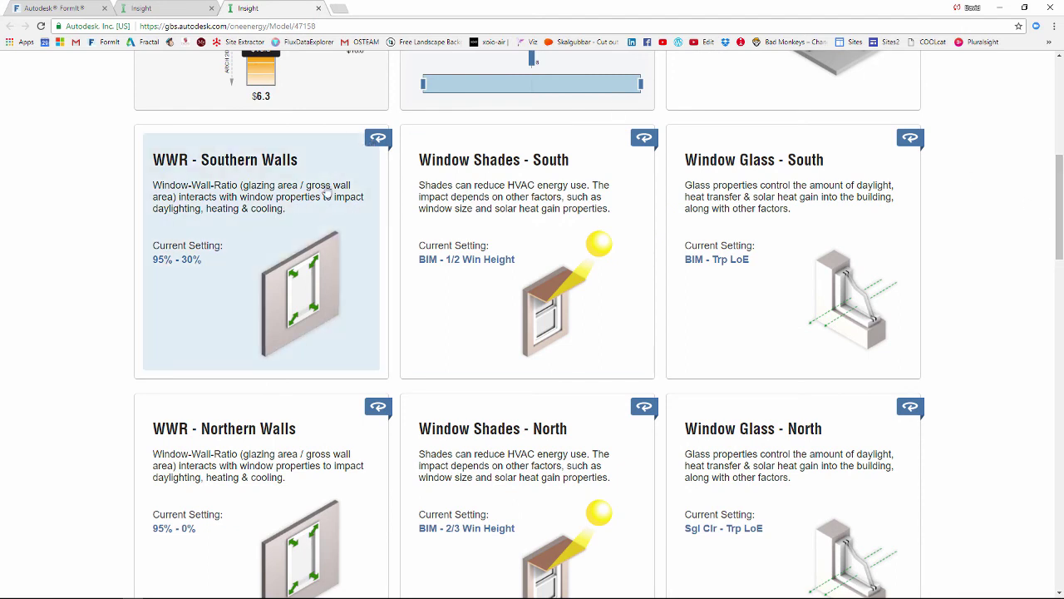
# Step: Show the WWR - Southern Walls cost chart and narrow its range to the options from 15% to 40%
pyautogui.click(377, 139)
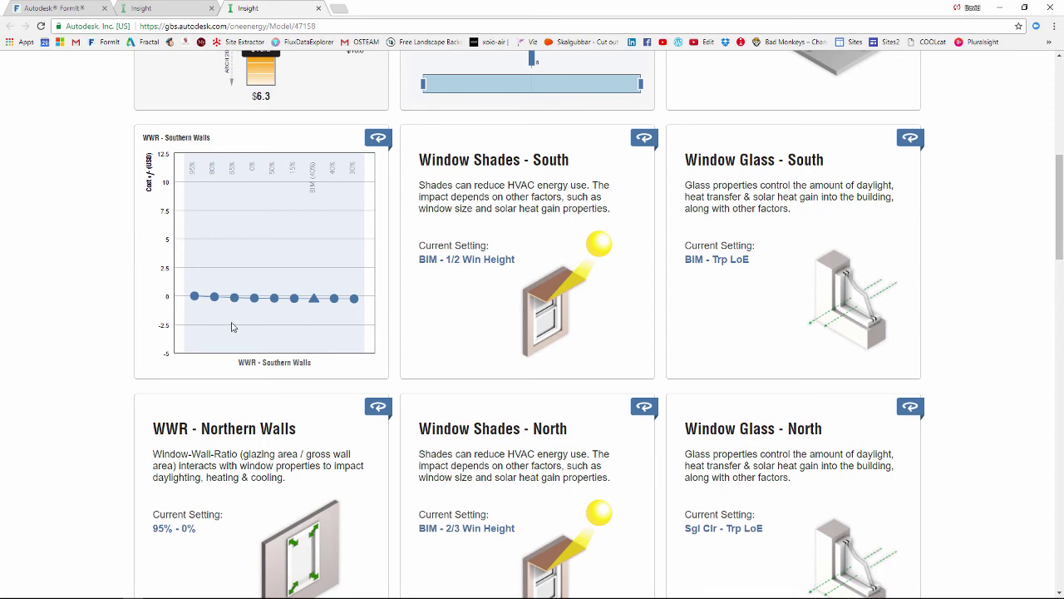
pyautogui.scroll(1, 232, 326)
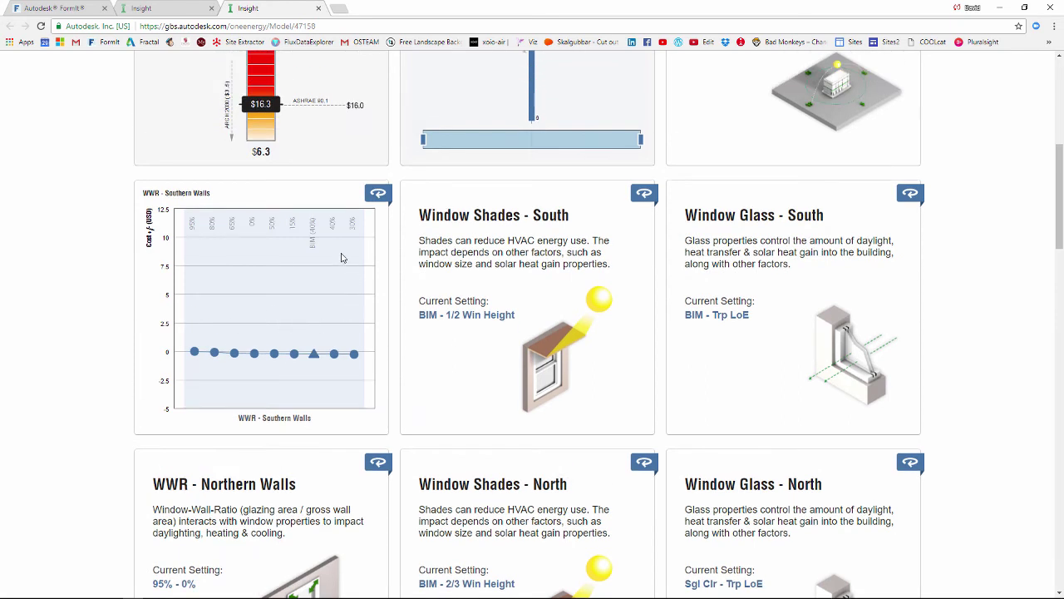
pyautogui.scroll(1, 330, 307)
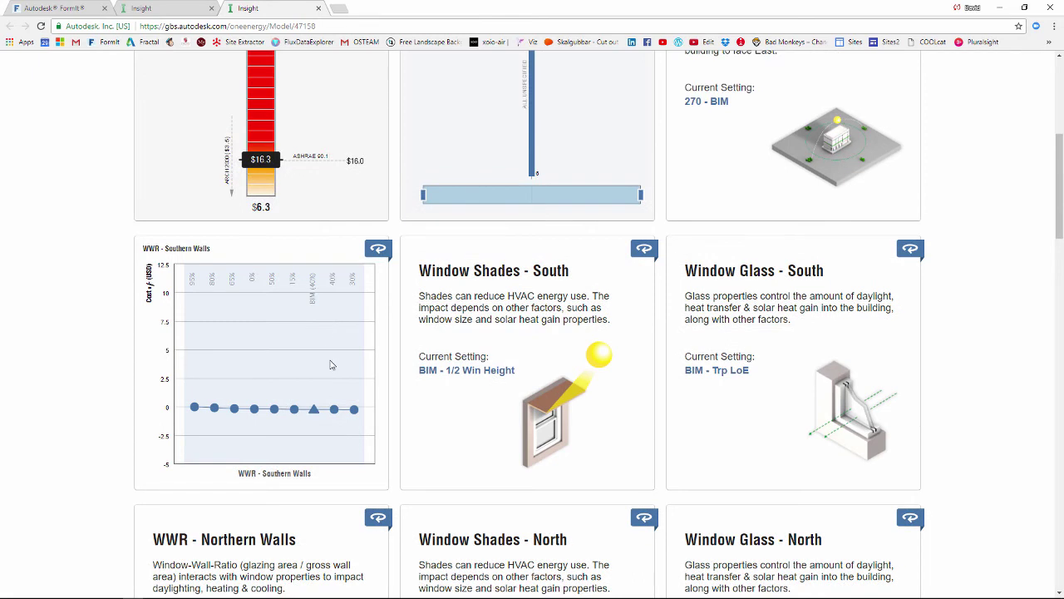
pyautogui.moveTo(258, 430)
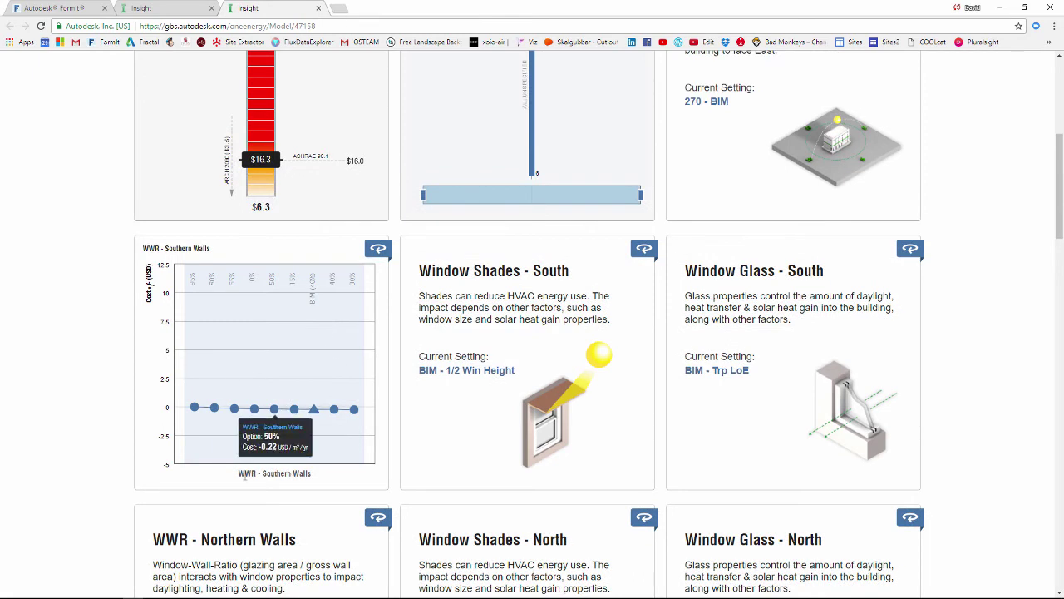
pyautogui.click(214, 454)
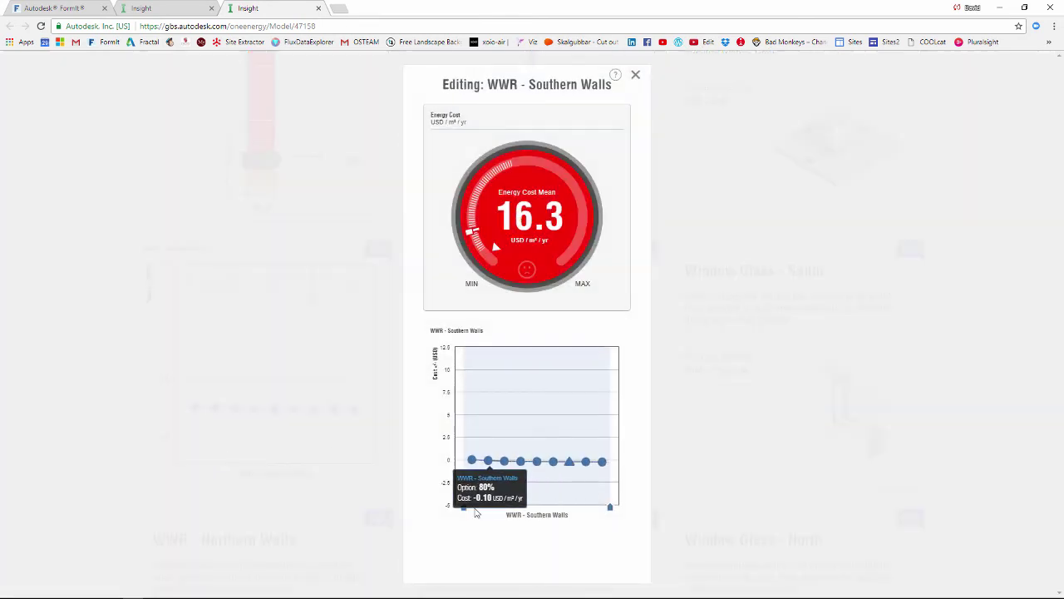
pyautogui.moveTo(468, 513); pyautogui.dragTo(594, 516)
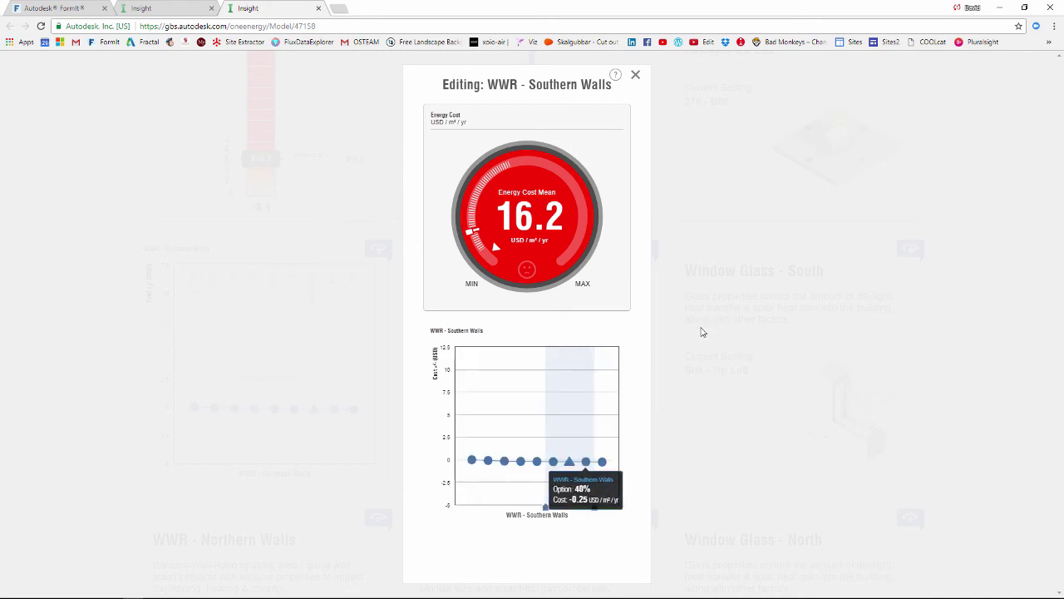
pyautogui.click(635, 74)
# Step: Inspect the facades in the building form view and compare the cost values of the southern window-to-wall ratio options
pyautogui.scroll(5, 652, 137)
pyautogui.moveTo(628, 194); pyautogui.dragTo(542, 215)
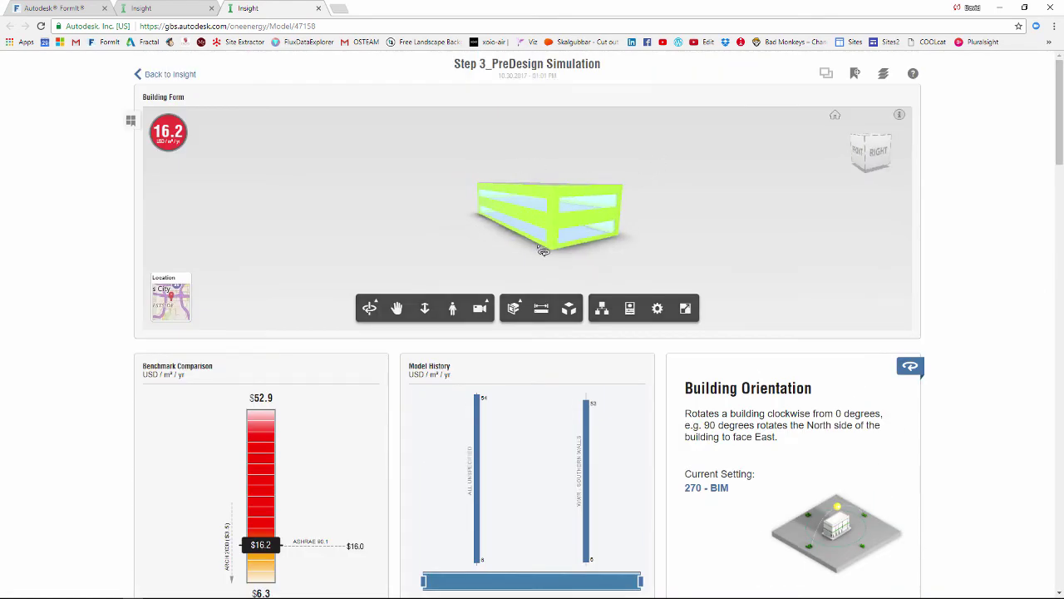
pyautogui.moveTo(638, 217); pyautogui.dragTo(669, 242)
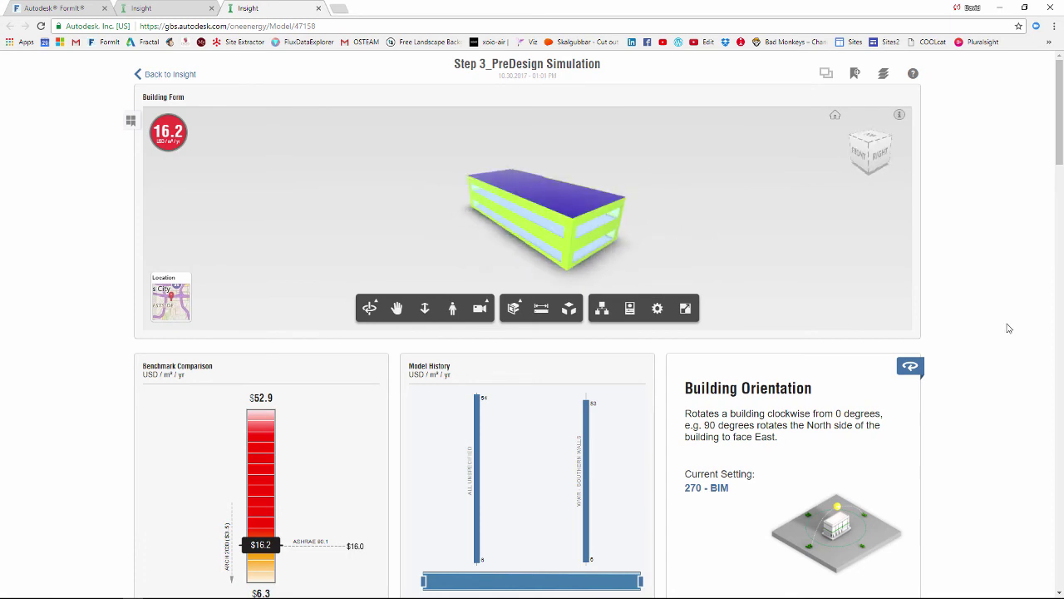
pyautogui.scroll(-6, 991, 335)
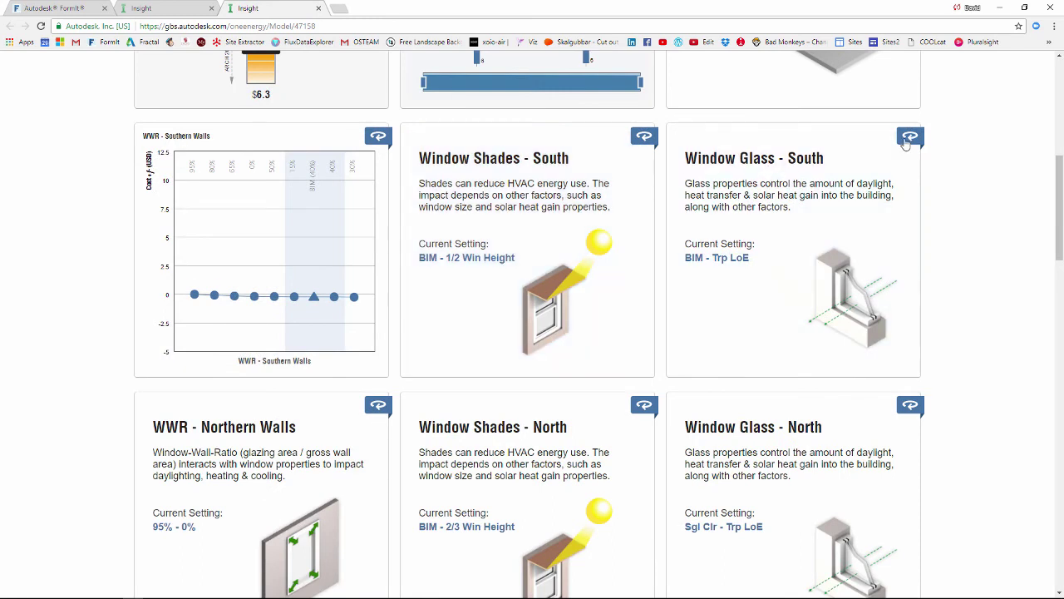
pyautogui.moveTo(196, 297)
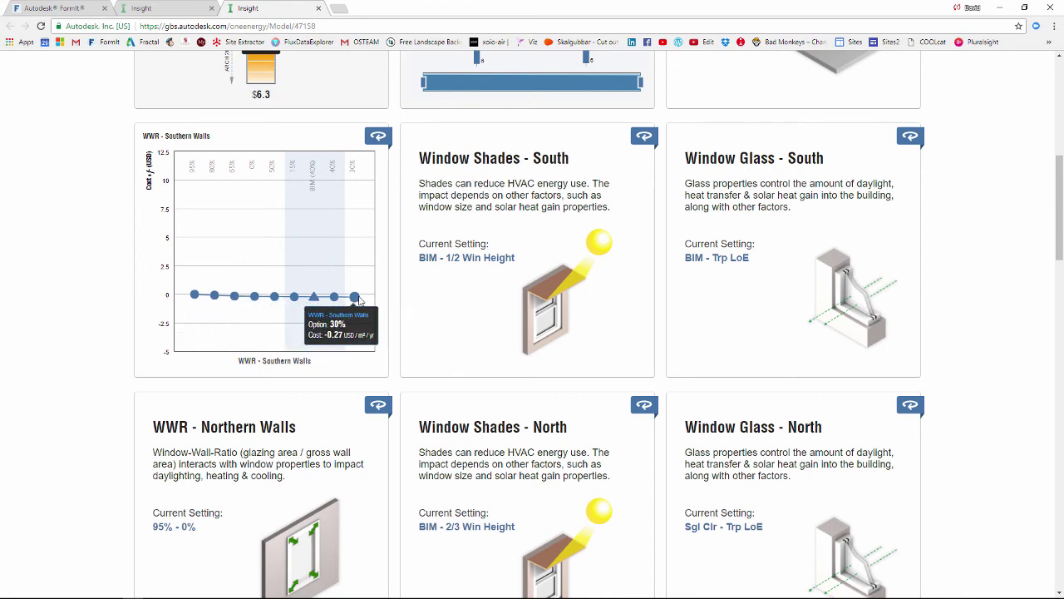
# Step: Restrict the Window Glass - South setting to Trp LoE
pyautogui.click(769, 293)
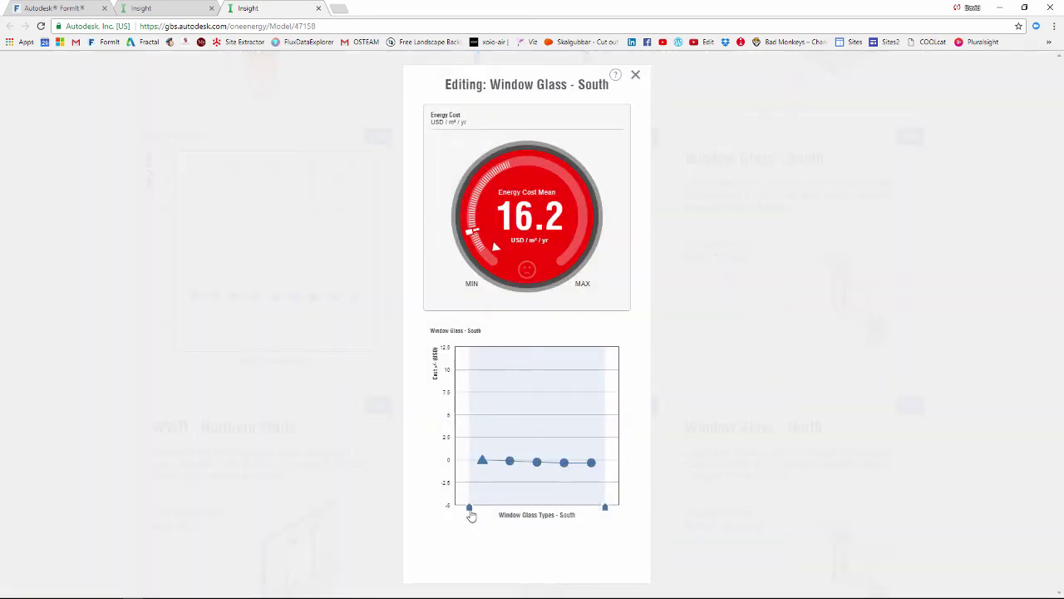
pyautogui.moveTo(467, 506); pyautogui.dragTo(579, 507)
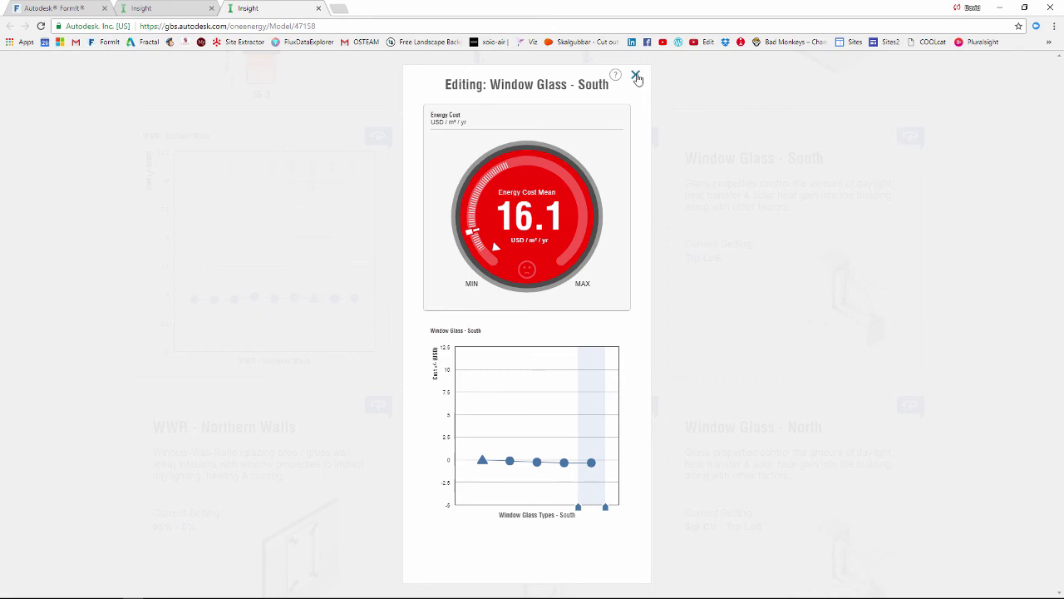
pyautogui.click(637, 77)
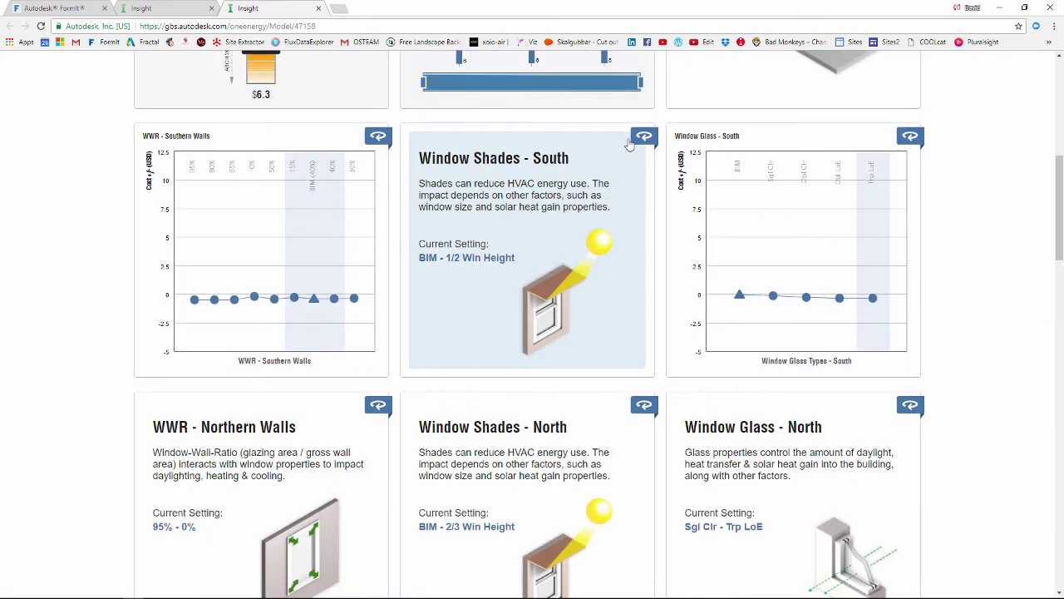
# Step: Show the Window Shades - South chart and narrow its range to the options from 1/4 to 1/3 Win Height
pyautogui.click(638, 138)
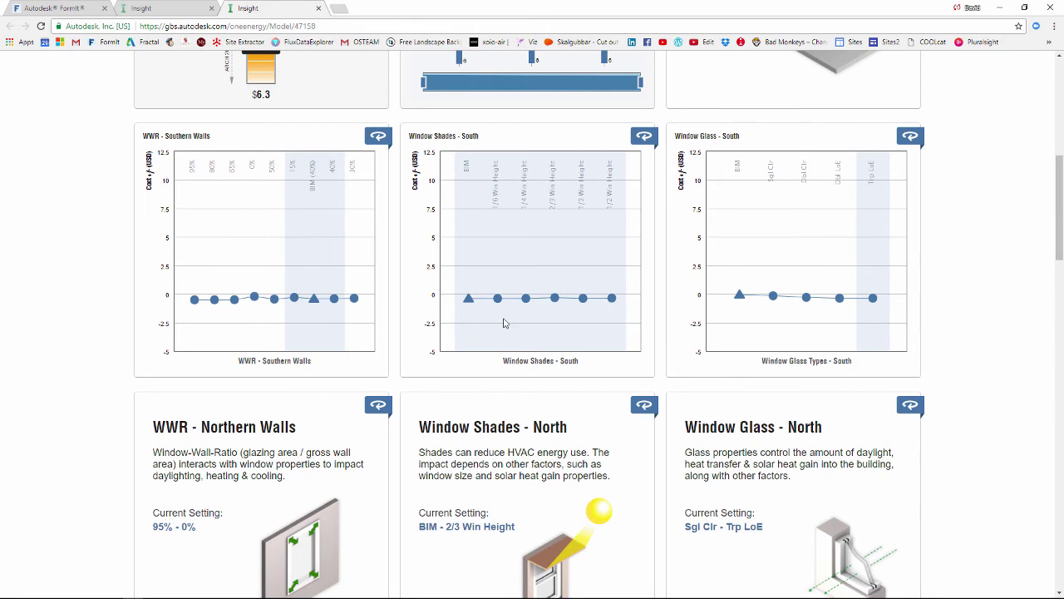
pyautogui.click(503, 321)
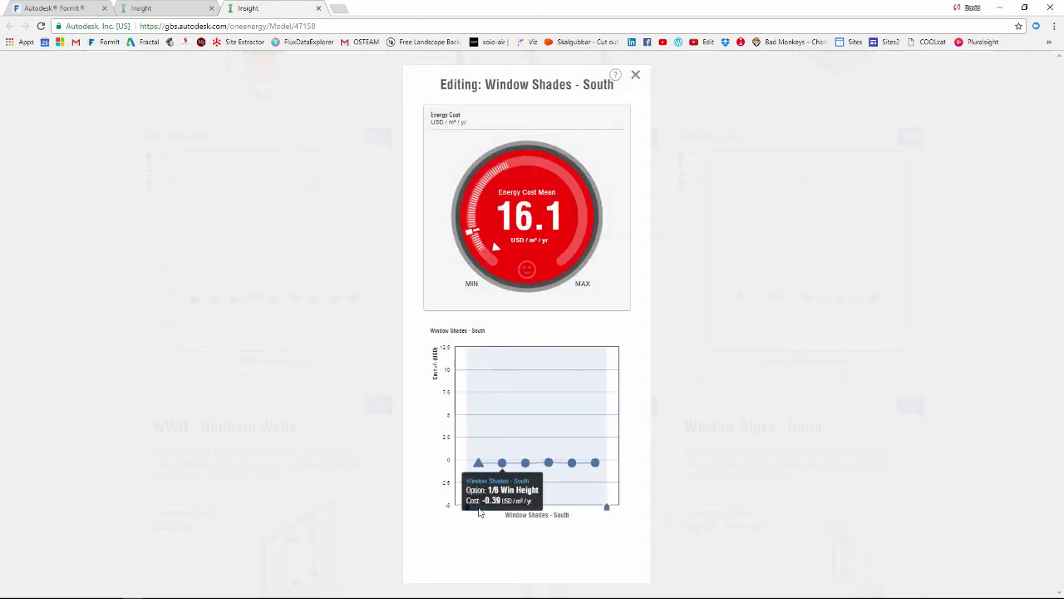
pyautogui.moveTo(468, 509); pyautogui.dragTo(515, 509)
pyautogui.moveTo(616, 516); pyautogui.dragTo(583, 519)
pyautogui.click(636, 75)
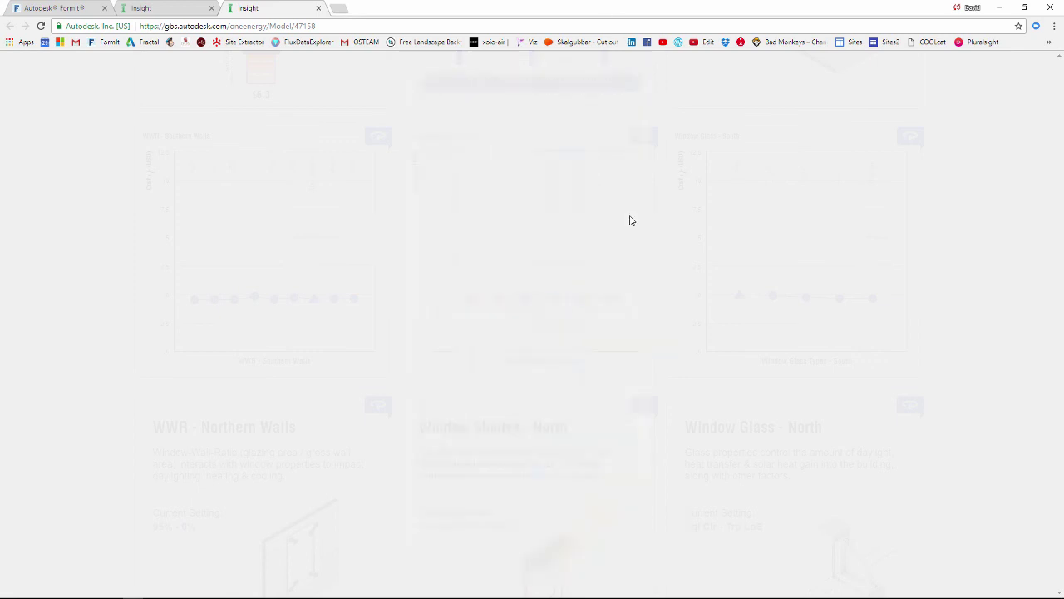
# Step: Restrict the WWR - Northern Walls setting to 0%
pyautogui.scroll(8, 630, 218)
pyautogui.scroll(-3, 641, 230)
pyautogui.scroll(1, 641, 230)
pyautogui.scroll(-9, 974, 357)
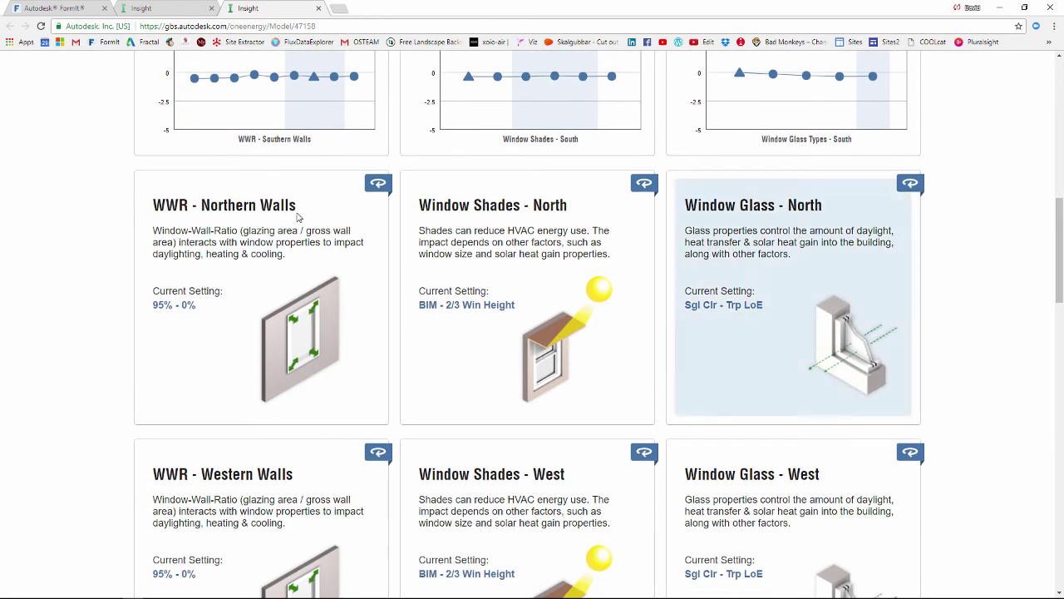
pyautogui.click(222, 222)
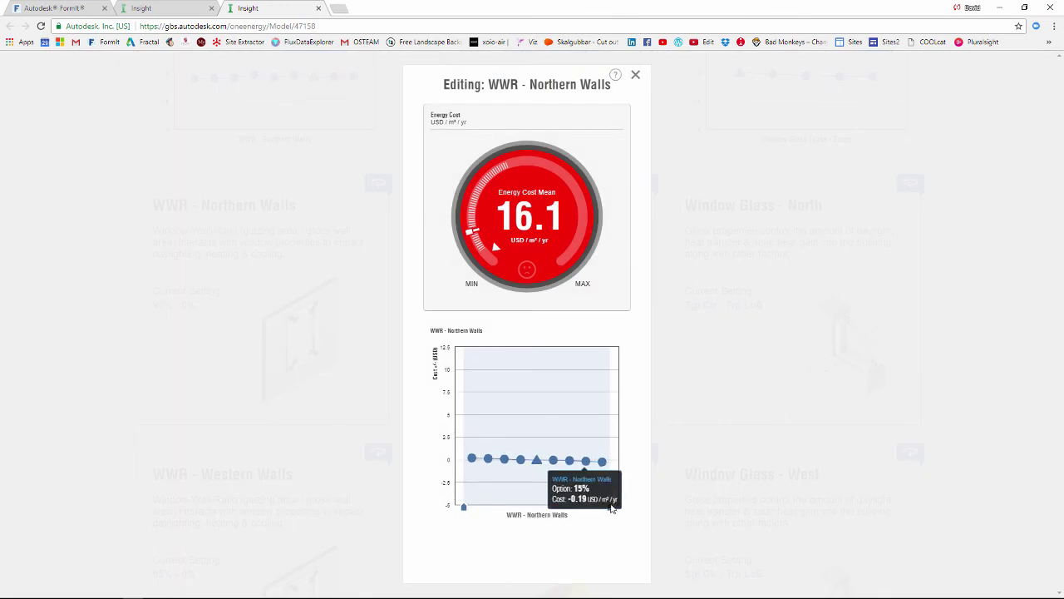
pyautogui.moveTo(466, 508); pyautogui.dragTo(593, 507)
pyautogui.click(635, 75)
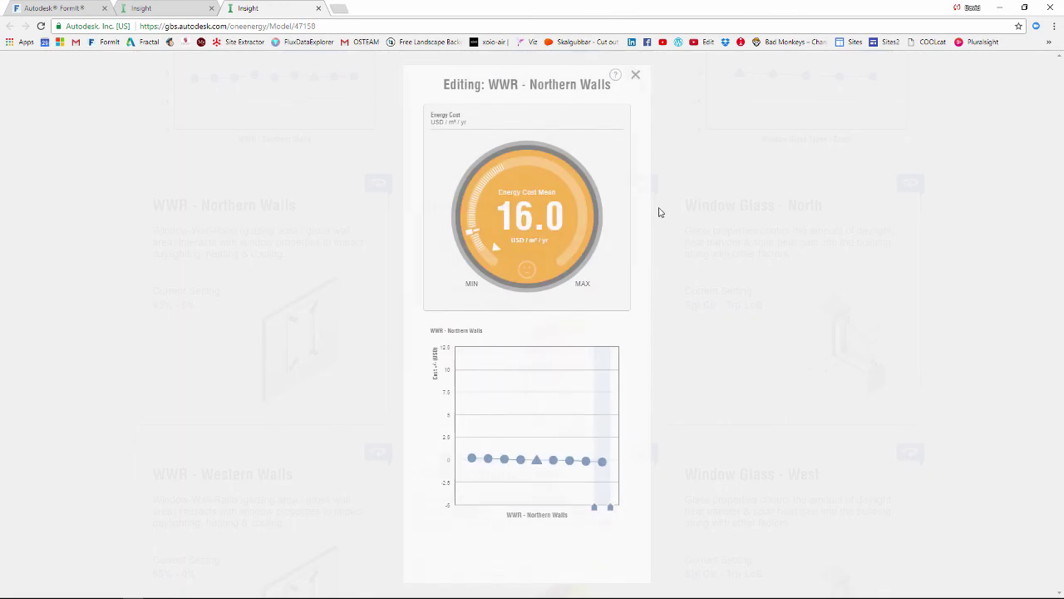
# Step: Narrow the WWR - Western Walls range to 40% through 30%
pyautogui.scroll(-3, 675, 267)
pyautogui.scroll(-1, 675, 273)
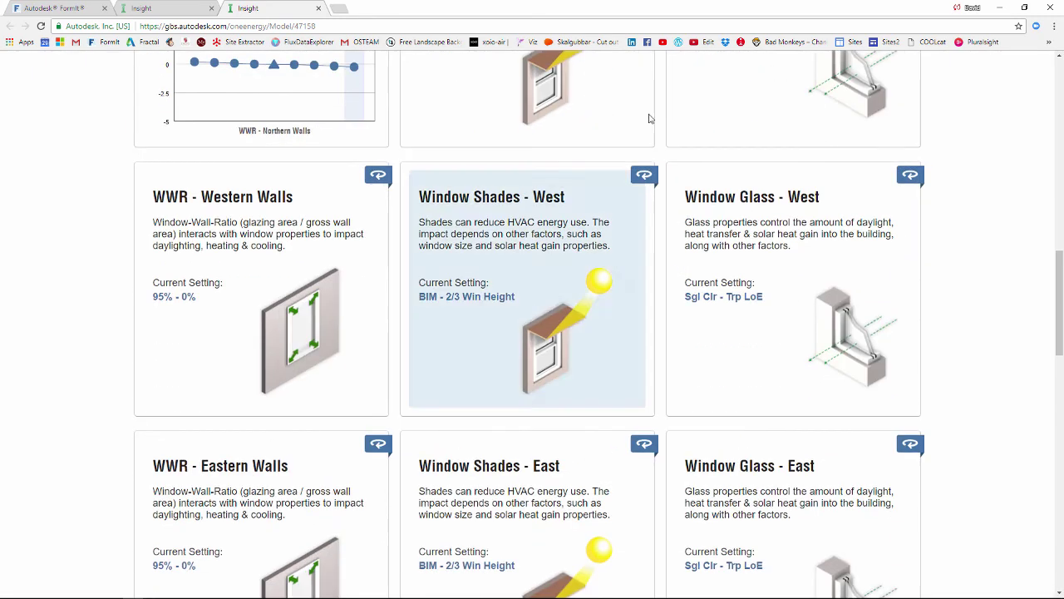
pyautogui.scroll(-1, 345, 318)
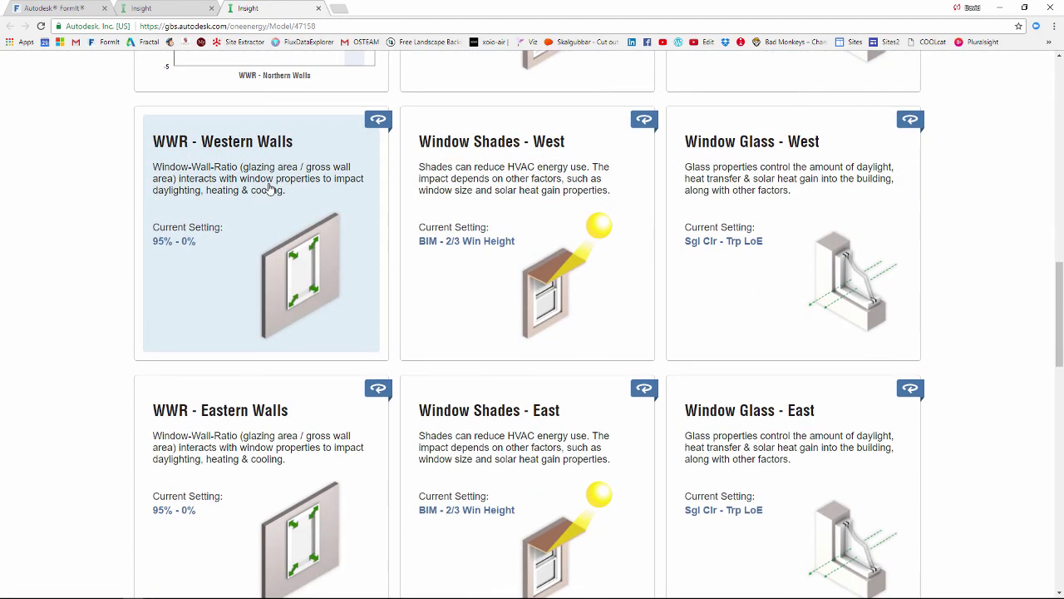
pyautogui.click(268, 189)
pyautogui.moveTo(464, 507); pyautogui.dragTo(546, 511)
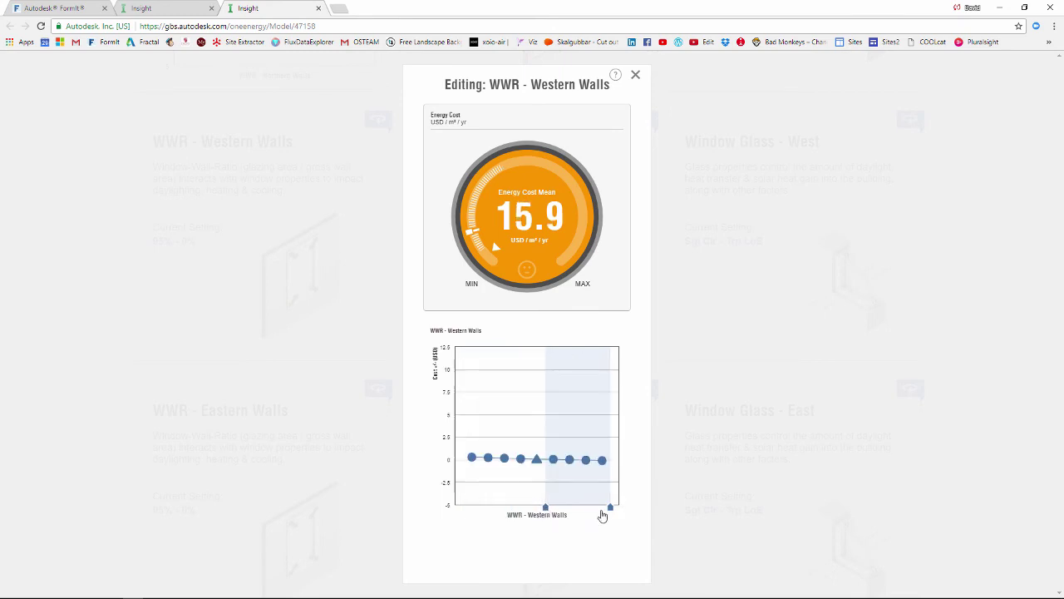
pyautogui.moveTo(610, 510); pyautogui.dragTo(562, 511)
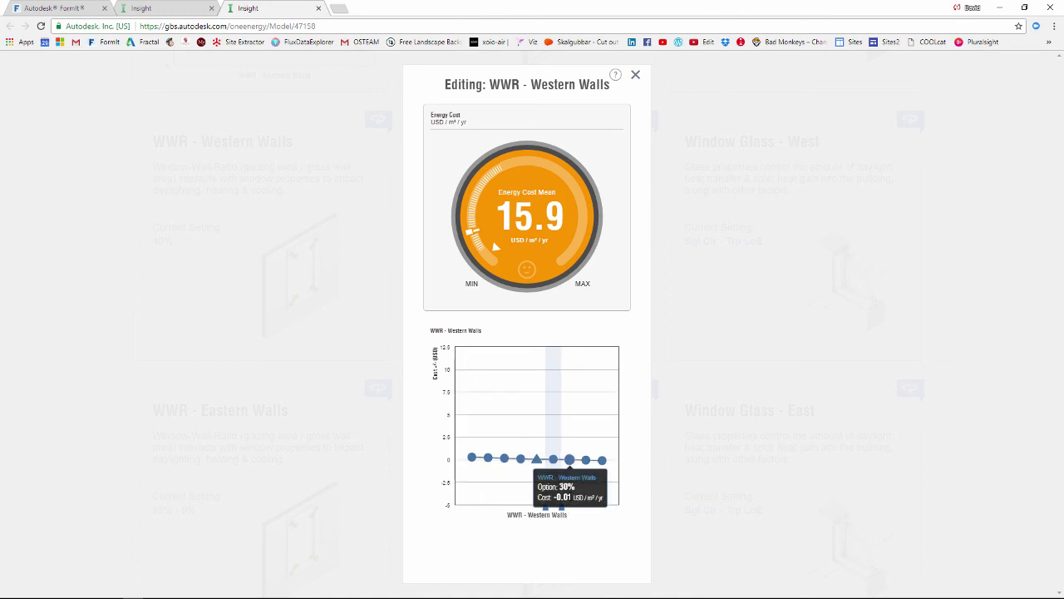
pyautogui.moveTo(561, 508)
pyautogui.mouseDown()
pyautogui.moveTo(597, 509)
pyautogui.moveTo(578, 508)
pyautogui.mouseUp()
pyautogui.click(635, 76)
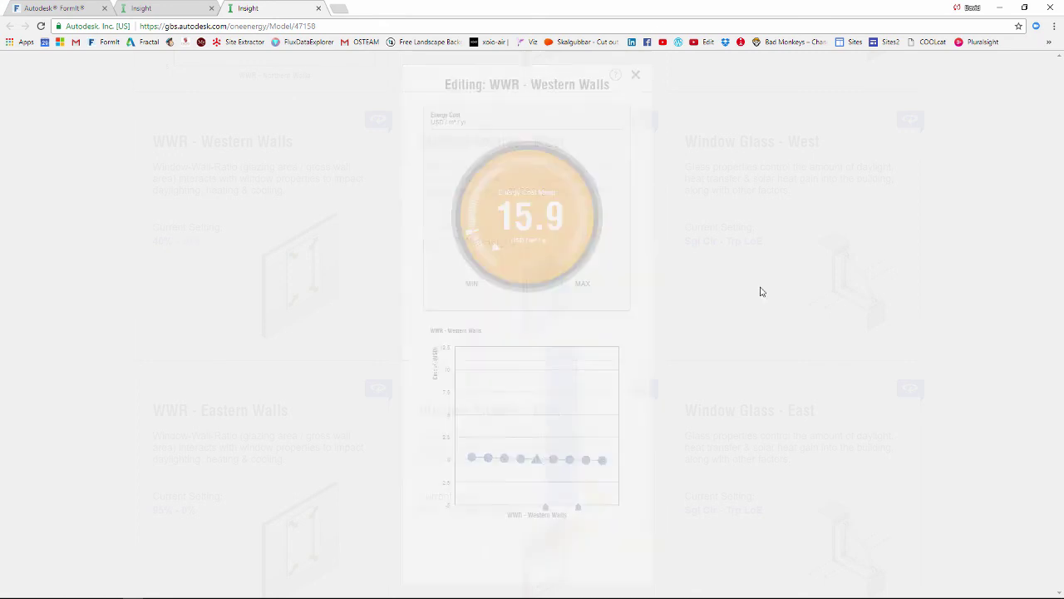
# Step: Check the cost options for Window Shades - West and close the editor without changing the range
pyautogui.click(475, 136)
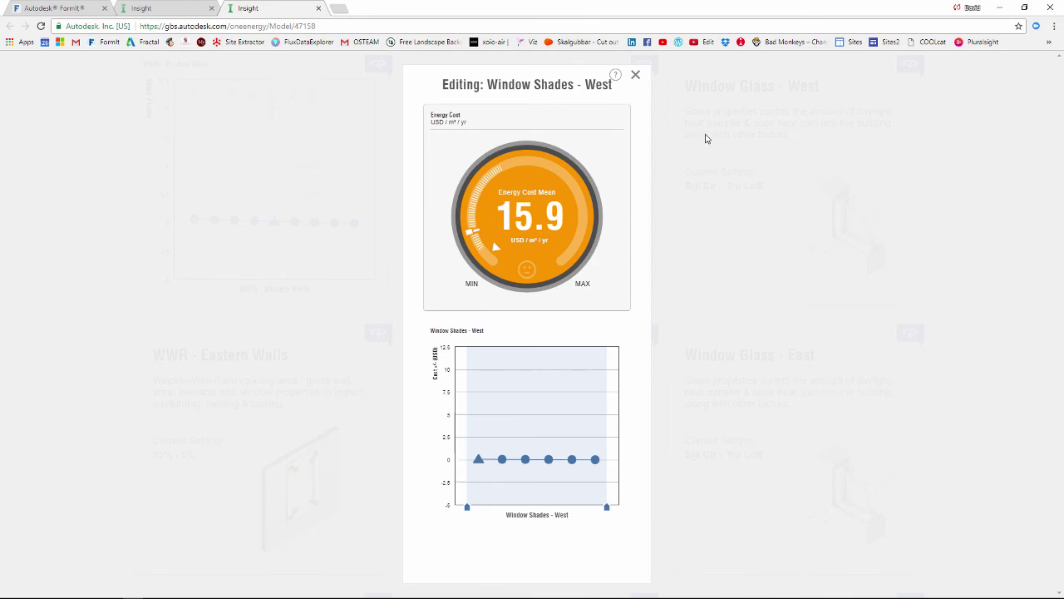
pyautogui.click(636, 75)
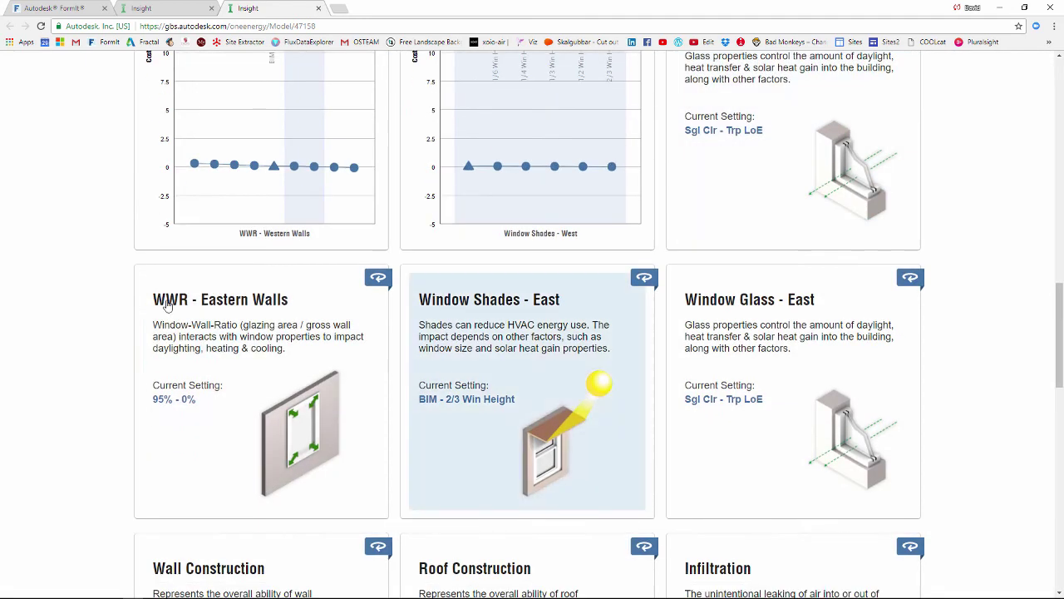
# Step: Narrow the WWR - Eastern Walls range to the BIM option and the two options following it
pyautogui.click(208, 302)
pyautogui.moveTo(470, 514); pyautogui.dragTo(534, 516)
pyautogui.moveTo(611, 513); pyautogui.dragTo(579, 517)
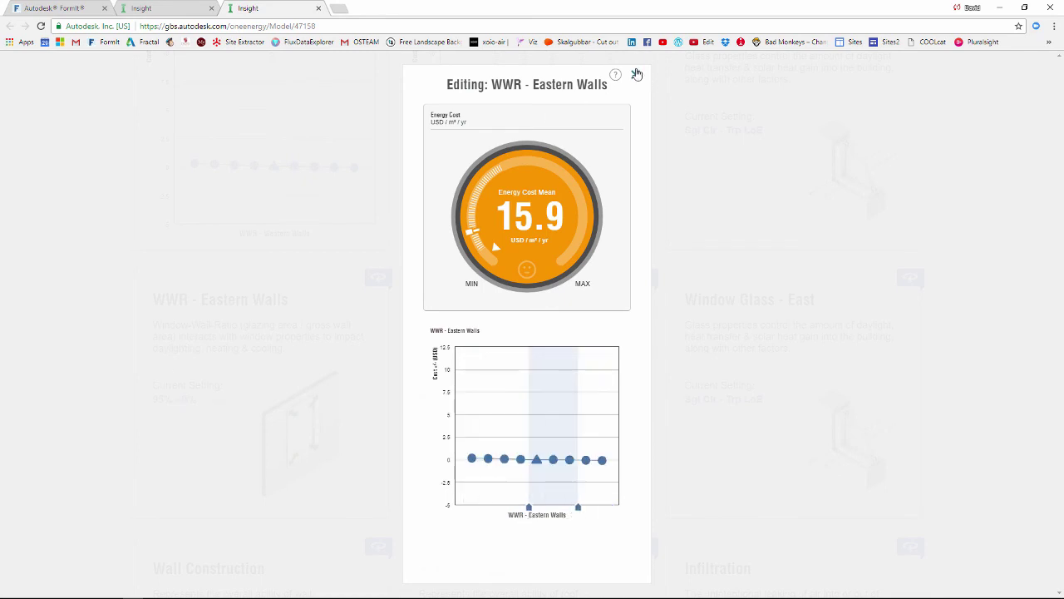
# Step: Close the Eastern Walls editor and review the benchmark comparison, model history, and wall and window setting tiles
pyautogui.click(637, 74)
pyautogui.scroll(2, 89, 352)
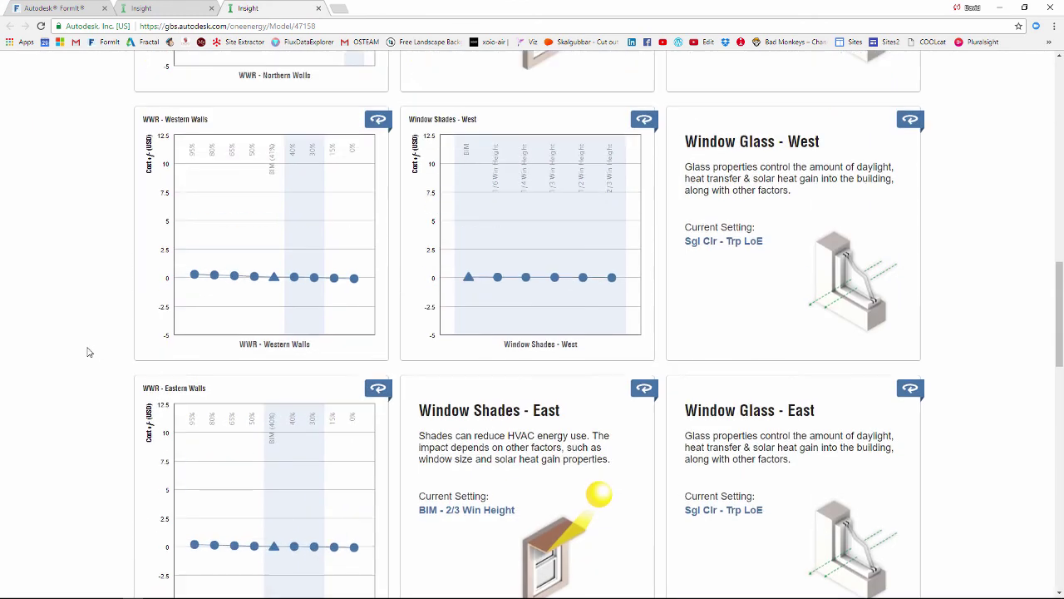
pyautogui.scroll(10, 89, 352)
pyautogui.scroll(3, 89, 352)
pyautogui.scroll(-2, 88, 374)
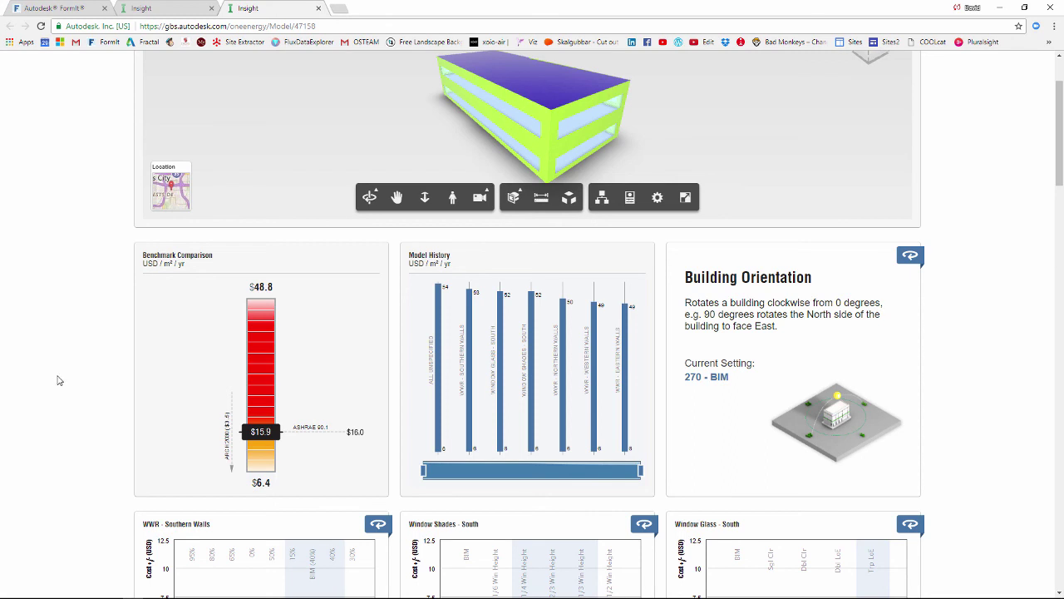
pyautogui.scroll(-2, 58, 381)
pyautogui.scroll(-1, 60, 385)
pyautogui.scroll(-6, 61, 385)
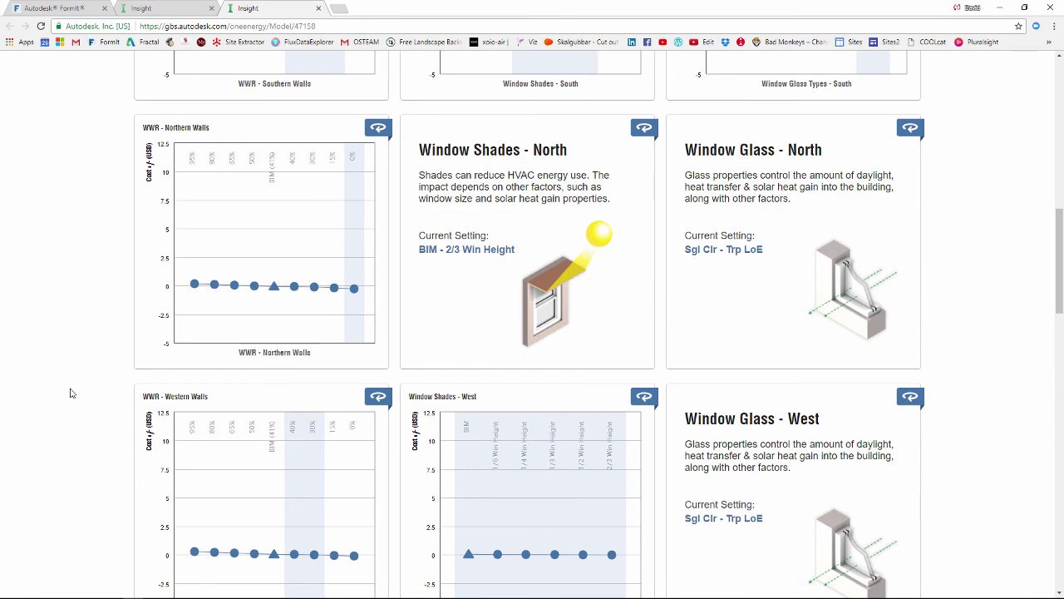
pyautogui.scroll(-1, 83, 401)
pyautogui.scroll(-1, 83, 401)
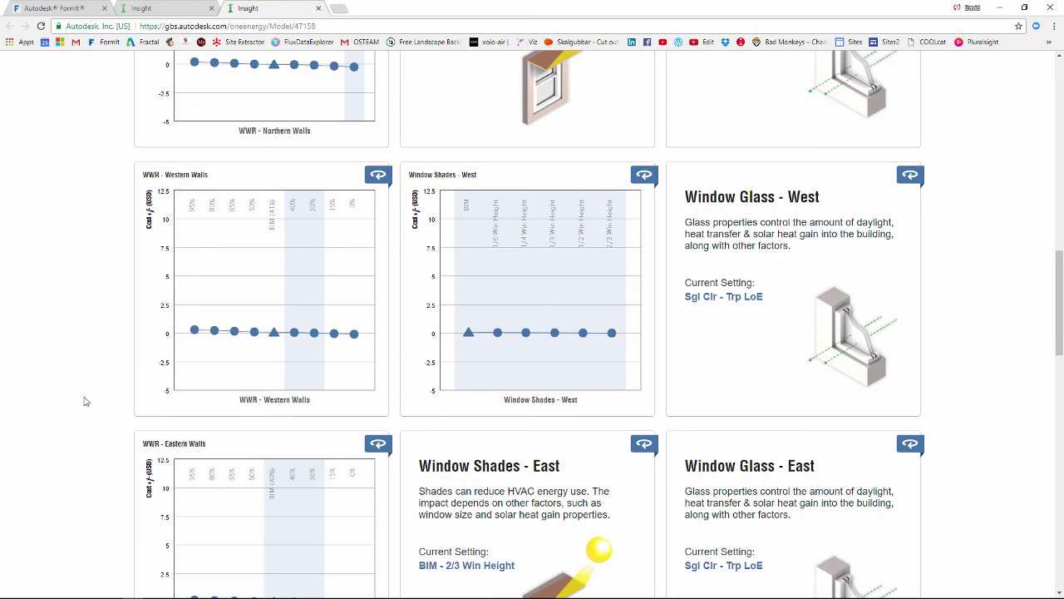
pyautogui.scroll(-1, 81, 399)
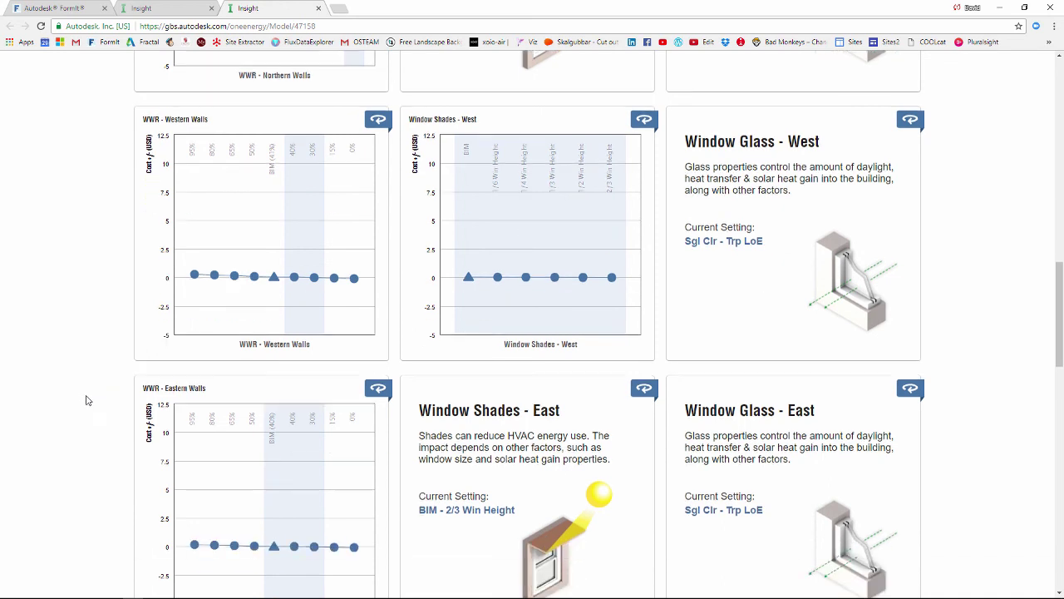
pyautogui.scroll(-2, 87, 402)
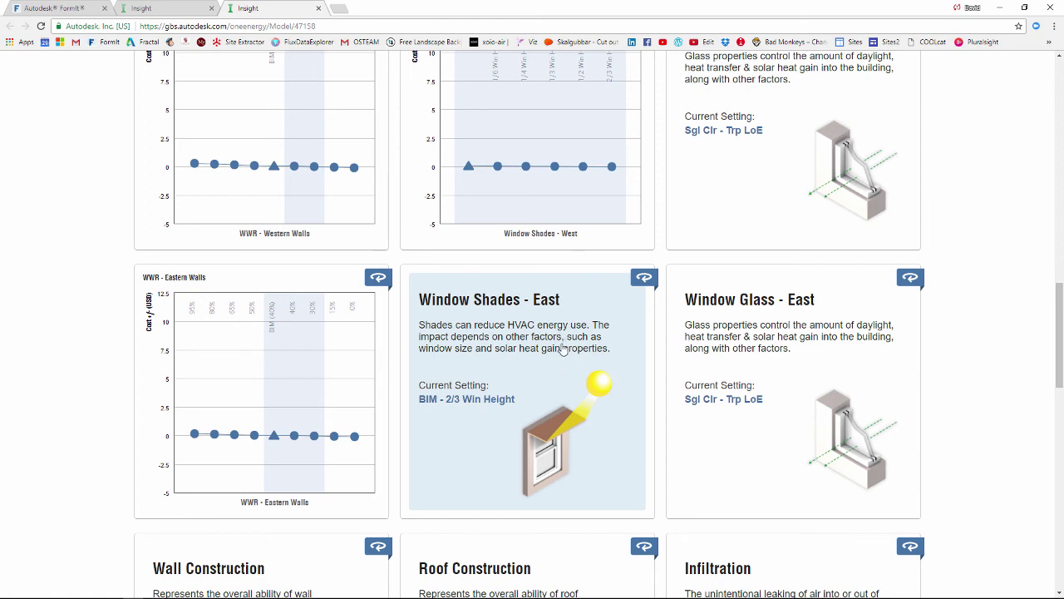
# Step: Narrow the Wall Construction range to R38 Wood through 14-inch ICF and close its editor
pyautogui.scroll(-3, 562, 349)
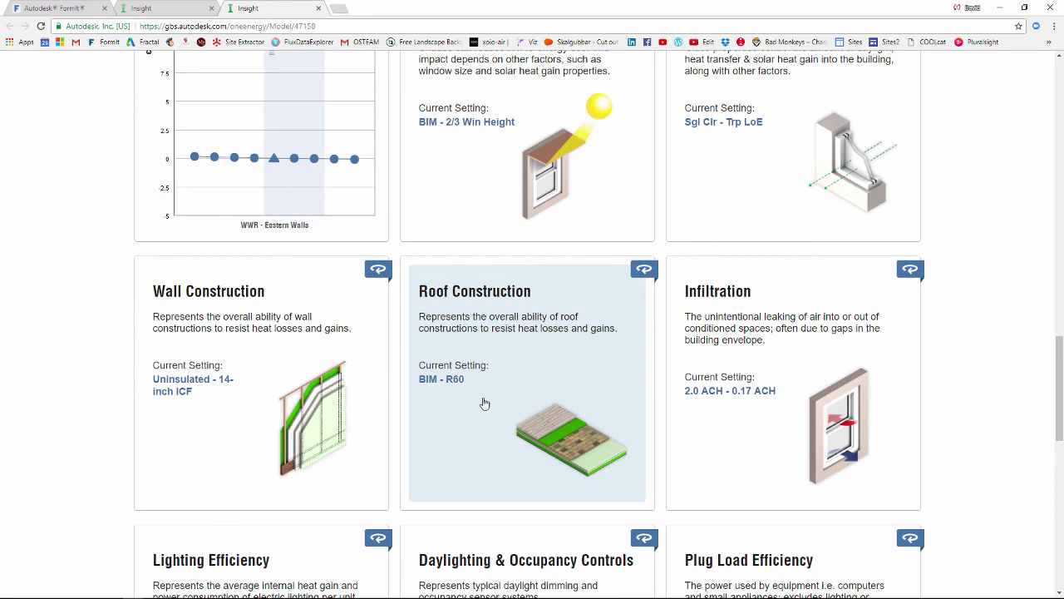
pyautogui.click(337, 298)
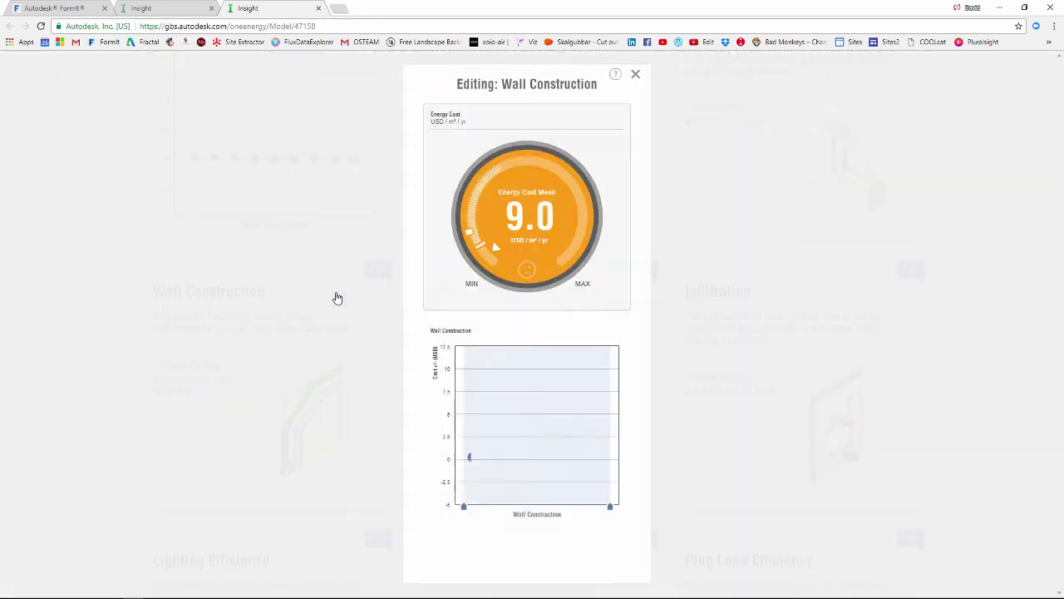
pyautogui.moveTo(463, 506); pyautogui.dragTo(577, 506)
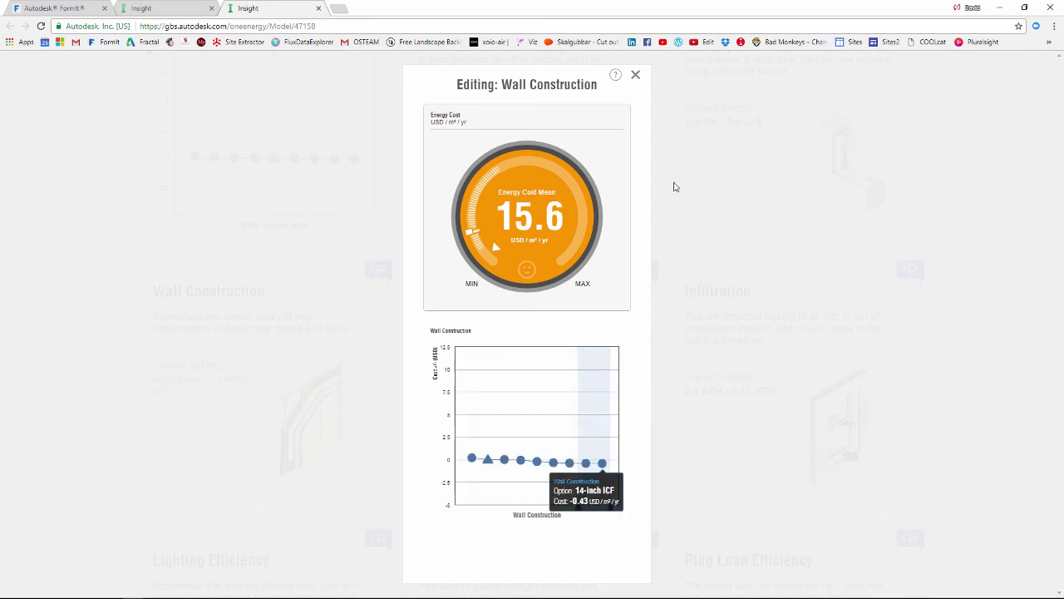
pyautogui.click(637, 75)
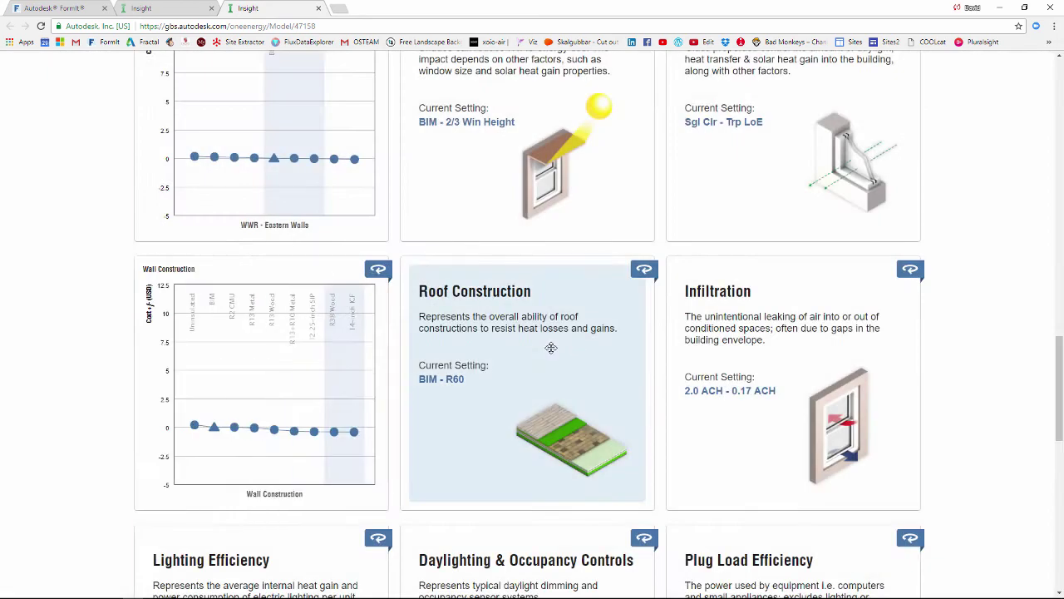
# Step: Restrict the Roof Construction setting to R60 and close its editor
pyautogui.click(552, 354)
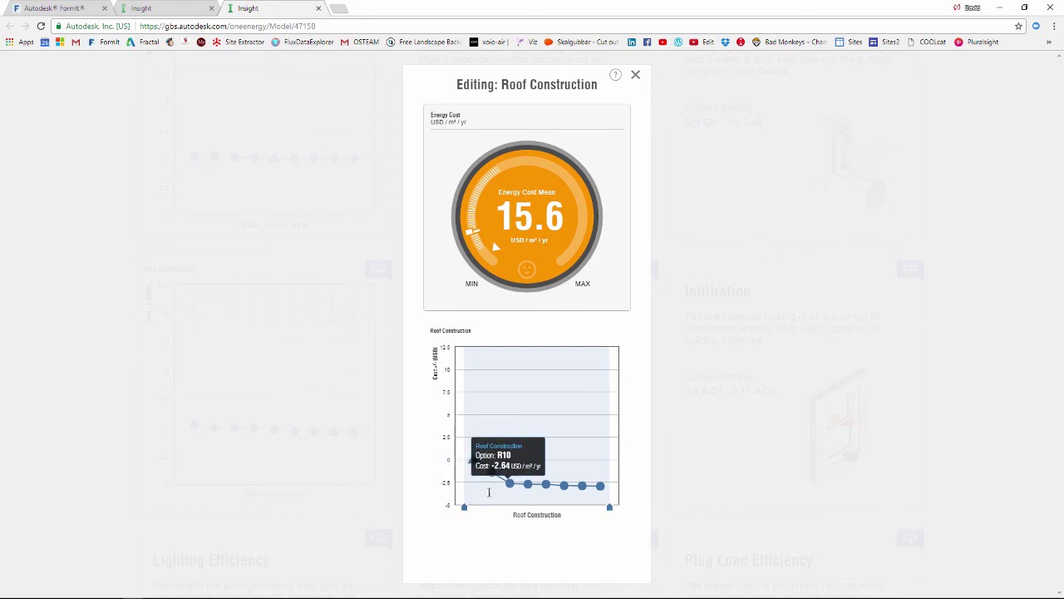
pyautogui.moveTo(465, 507); pyautogui.dragTo(592, 516)
pyautogui.click(636, 75)
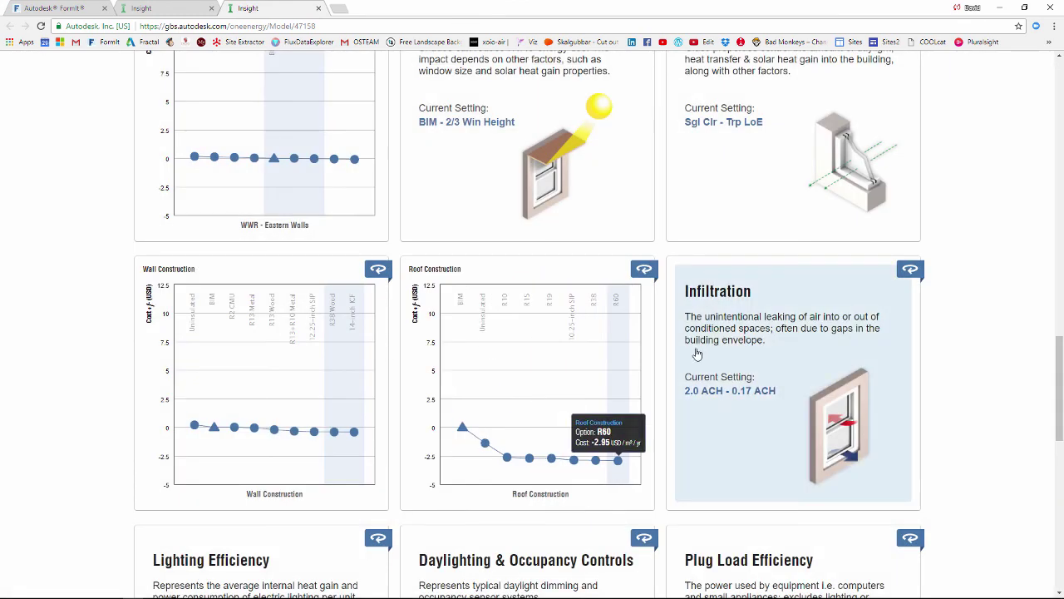
pyautogui.scroll(-2, 699, 353)
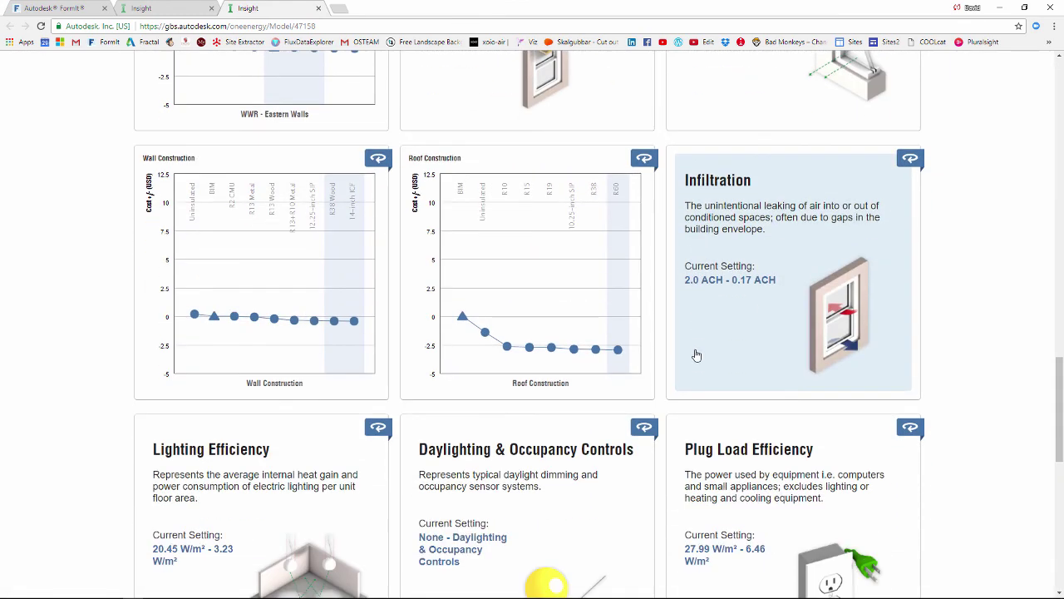